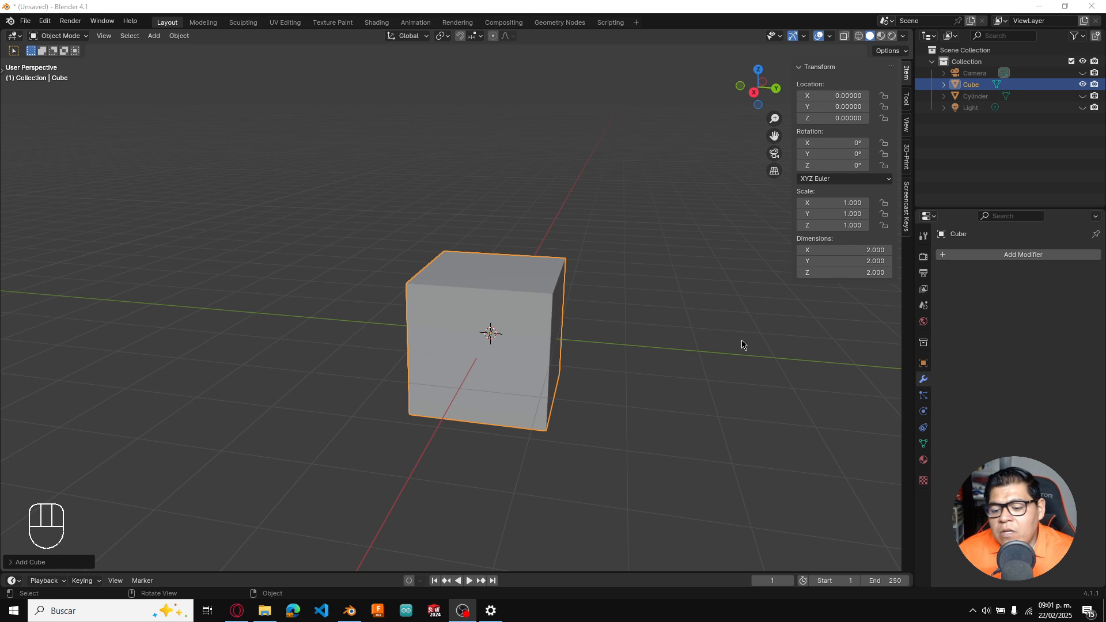
mouse_move(245, 610)
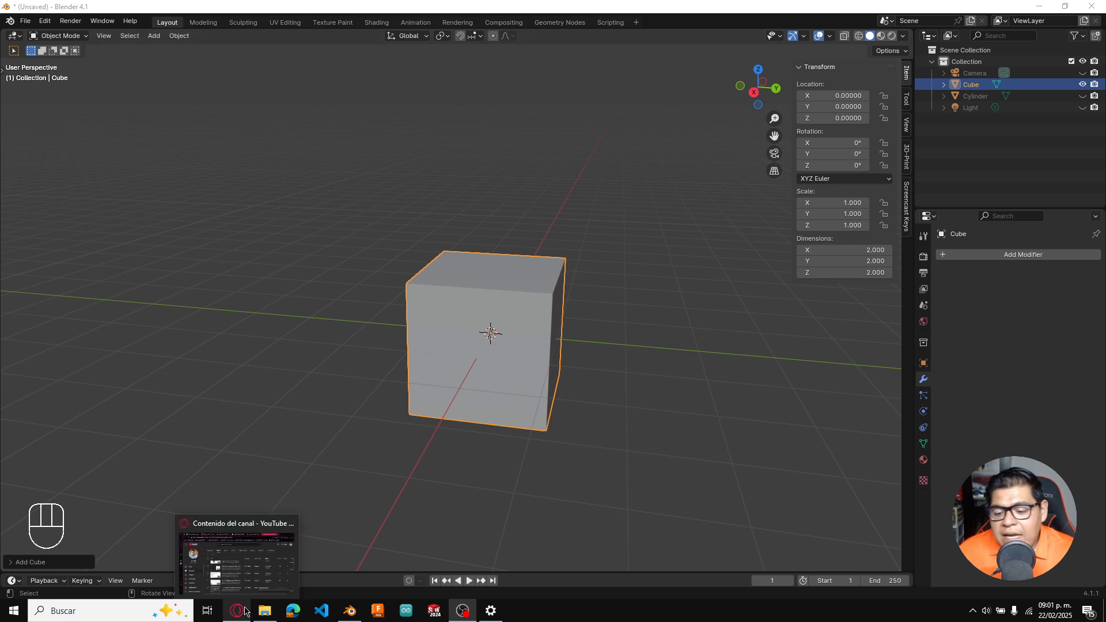
left_click(650, 405)
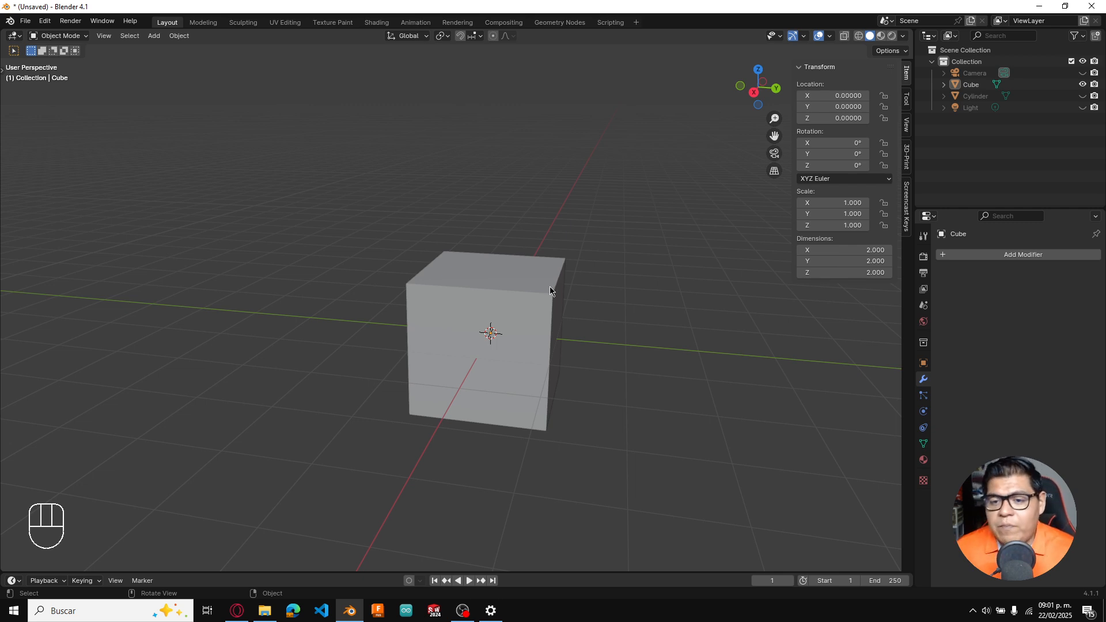
left_click(689, 316)
middle_click_drag(733, 363, 612, 433, "shift")
scroll(574, 378, "up", 2)
scroll(574, 378, "down", 3)
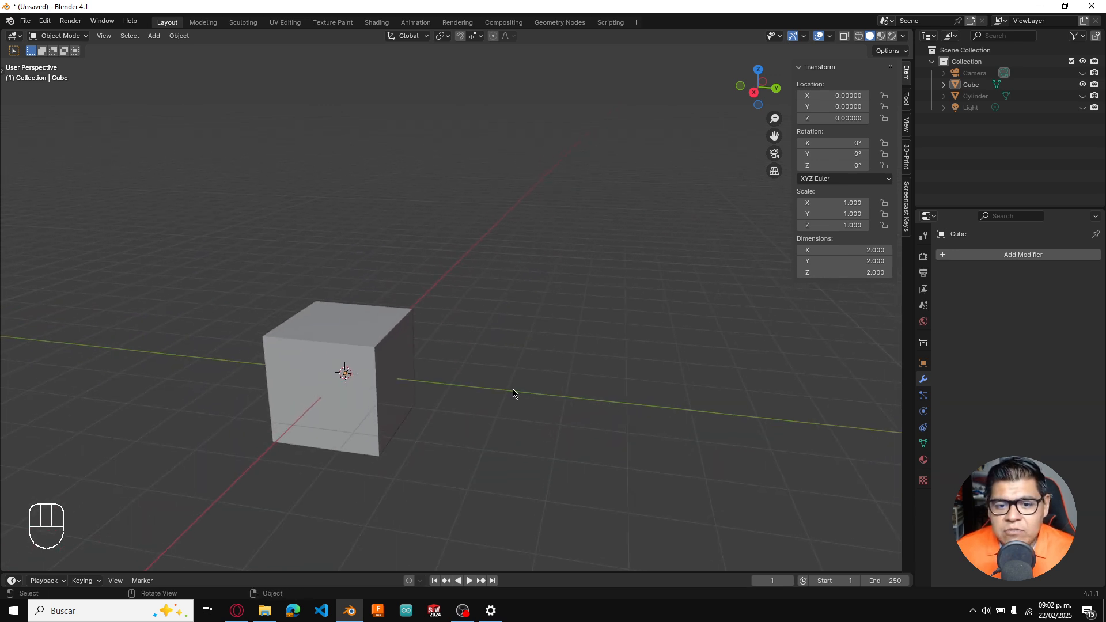
middle_click_drag(542, 370, 406, 426)
scroll(446, 410, "up", 1)
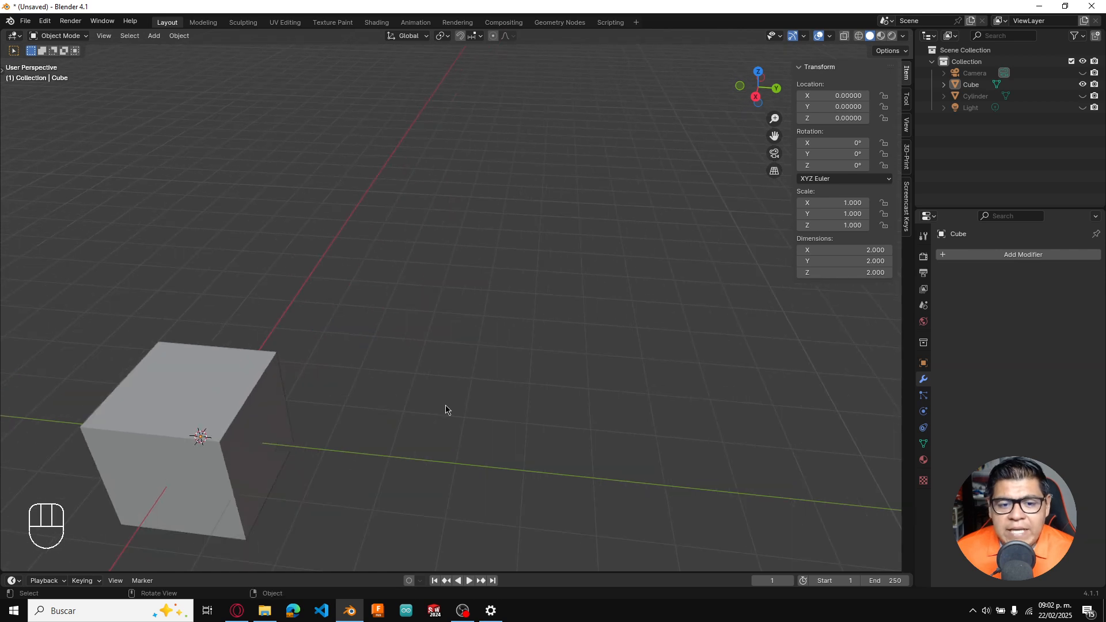
scroll(446, 409, "down", 3)
middle_click_drag(472, 378, 409, 408, "shift")
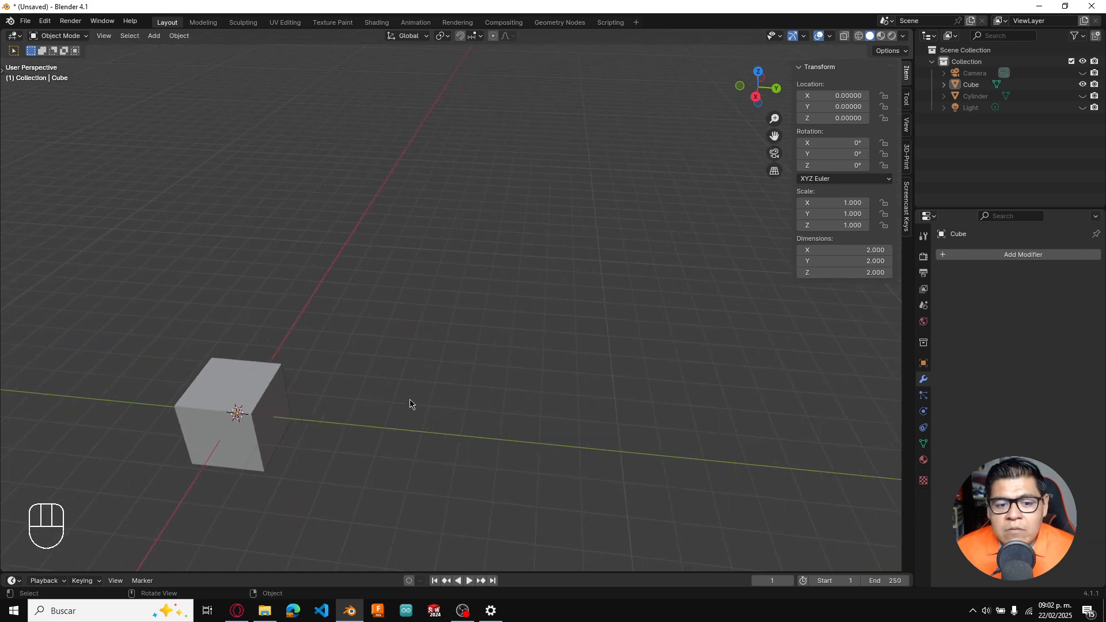
Select the cube and add an Array modifier to it
left_click(260, 402)
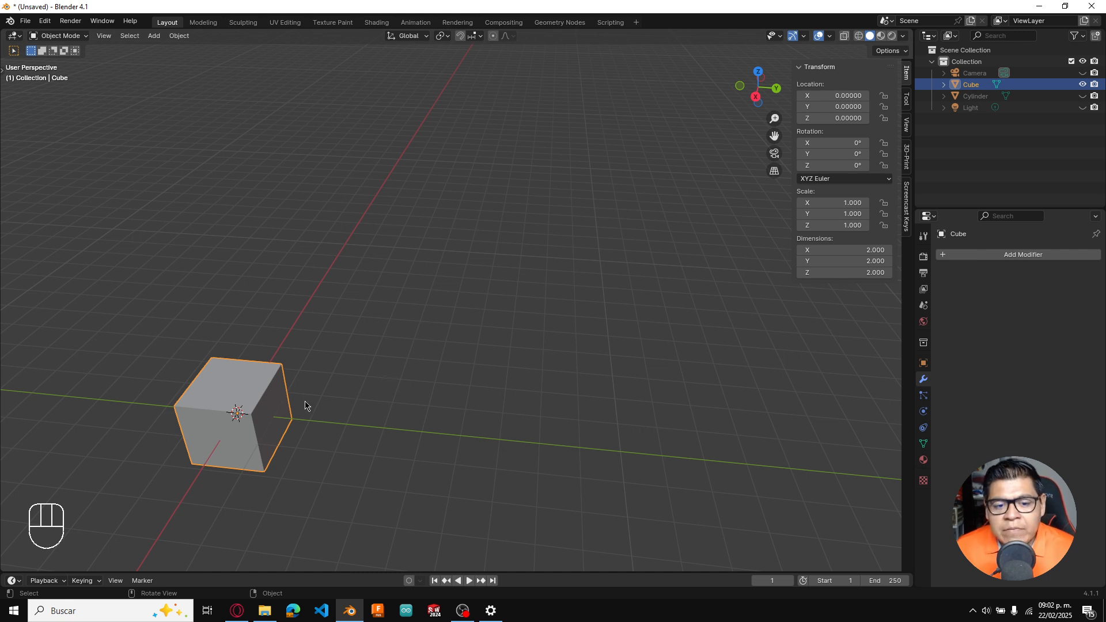
left_click(258, 400)
left_click(276, 397)
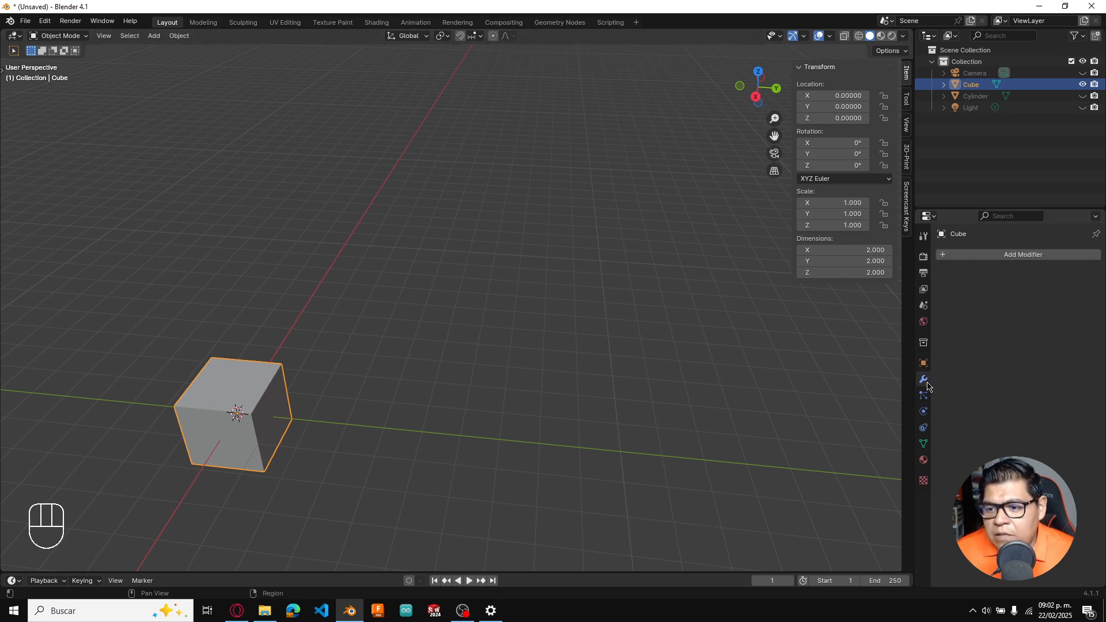
left_click(1016, 255)
mouse_move(1014, 259)
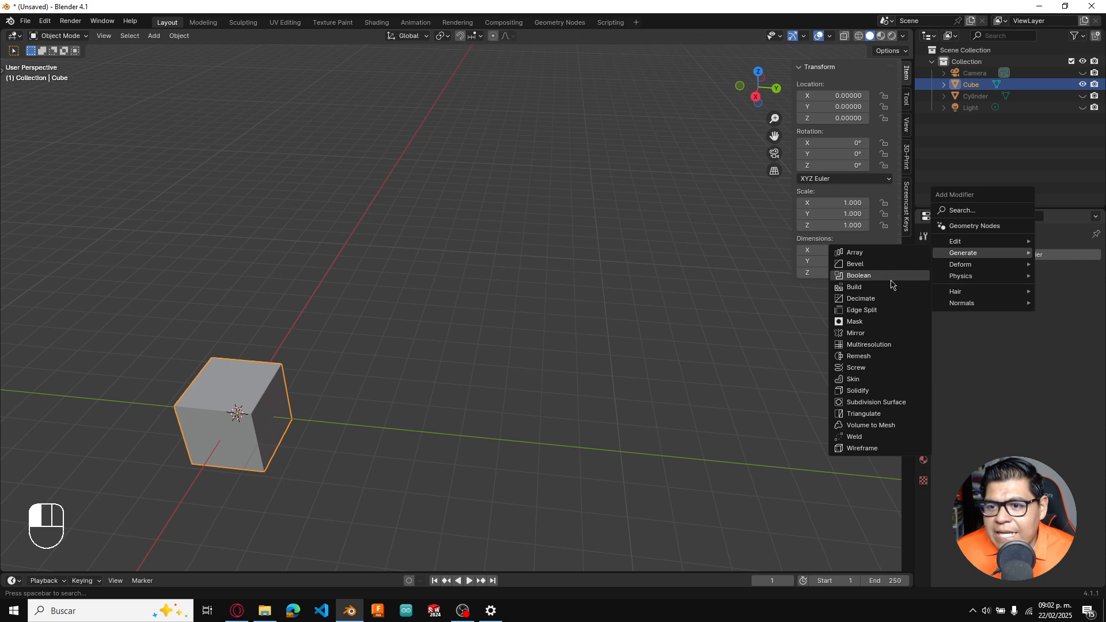
left_click(855, 253)
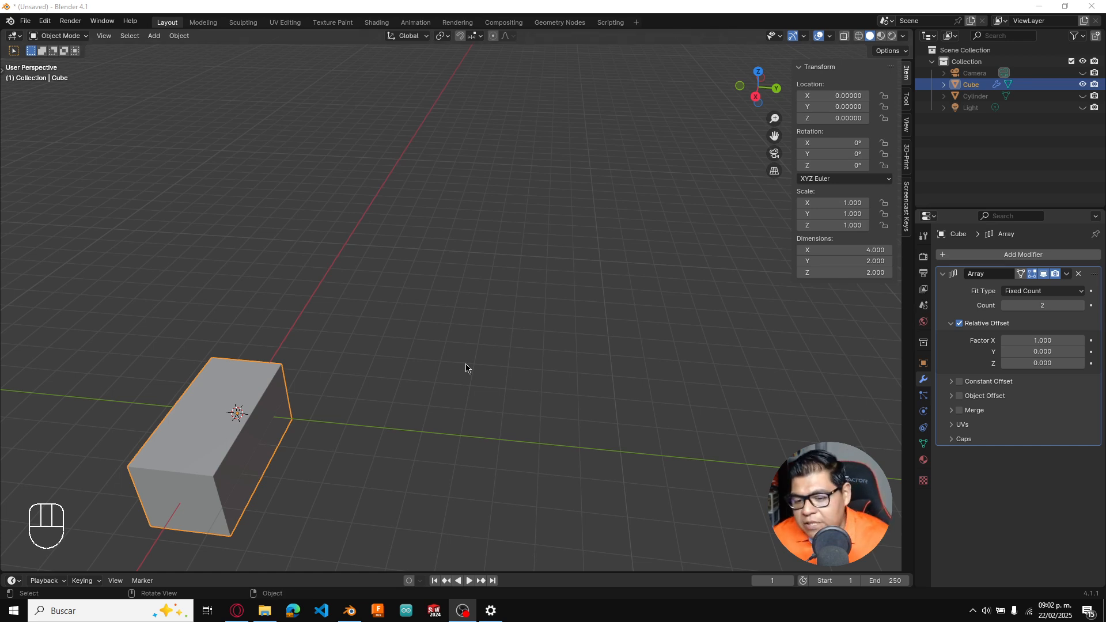
Set the Array modifier's count to 4
middle_click_drag(390, 343, 513, 290, "shift")
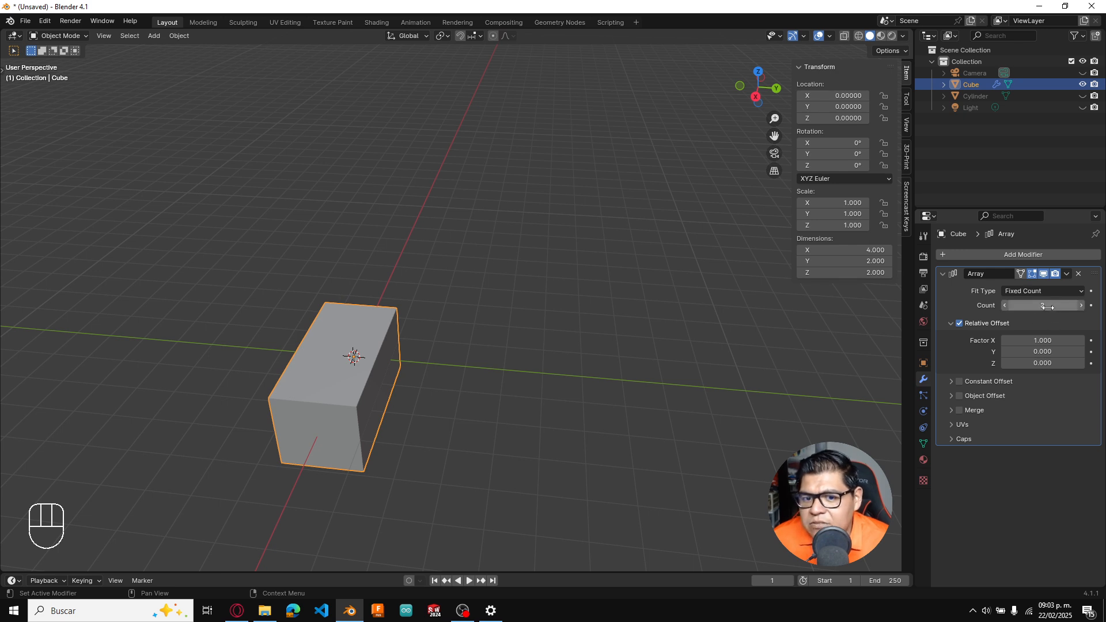
left_click(1006, 305)
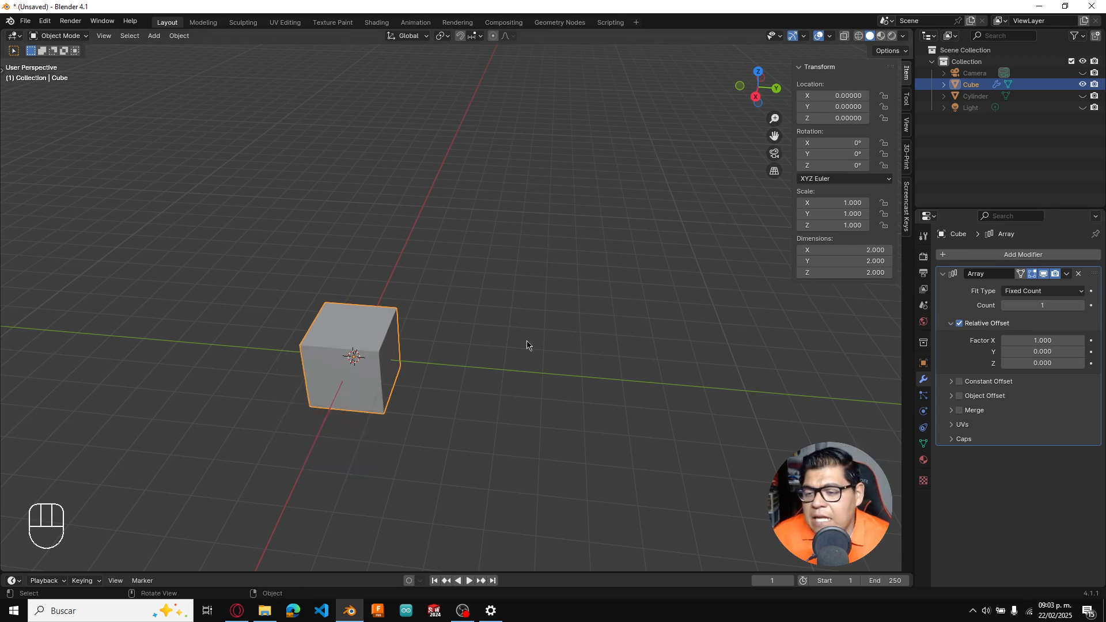
left_click(1040, 305)
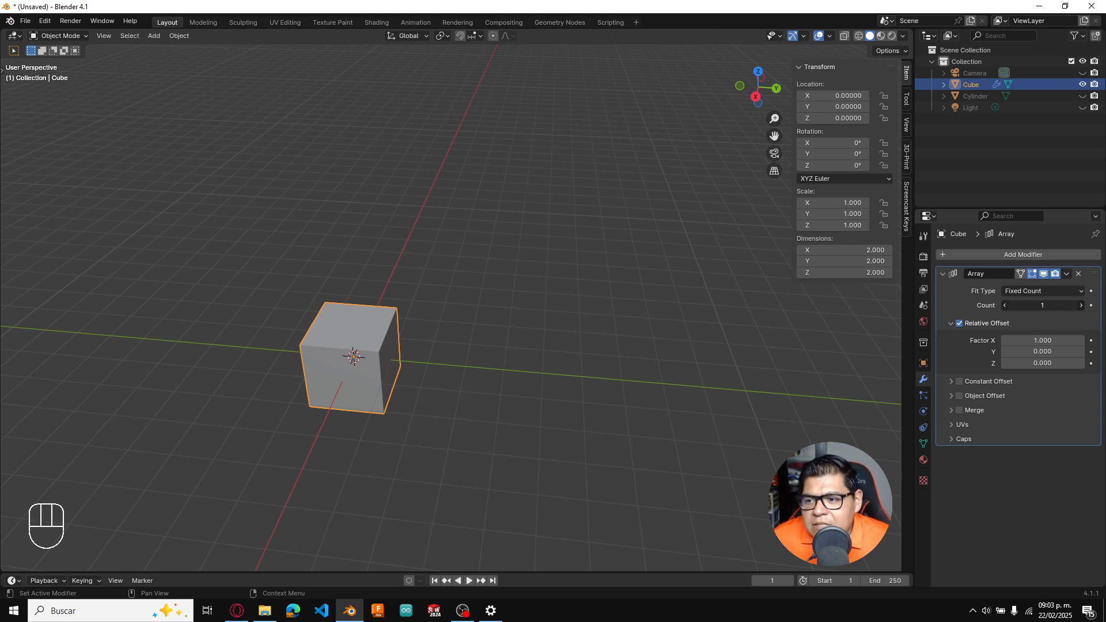
left_click(973, 316)
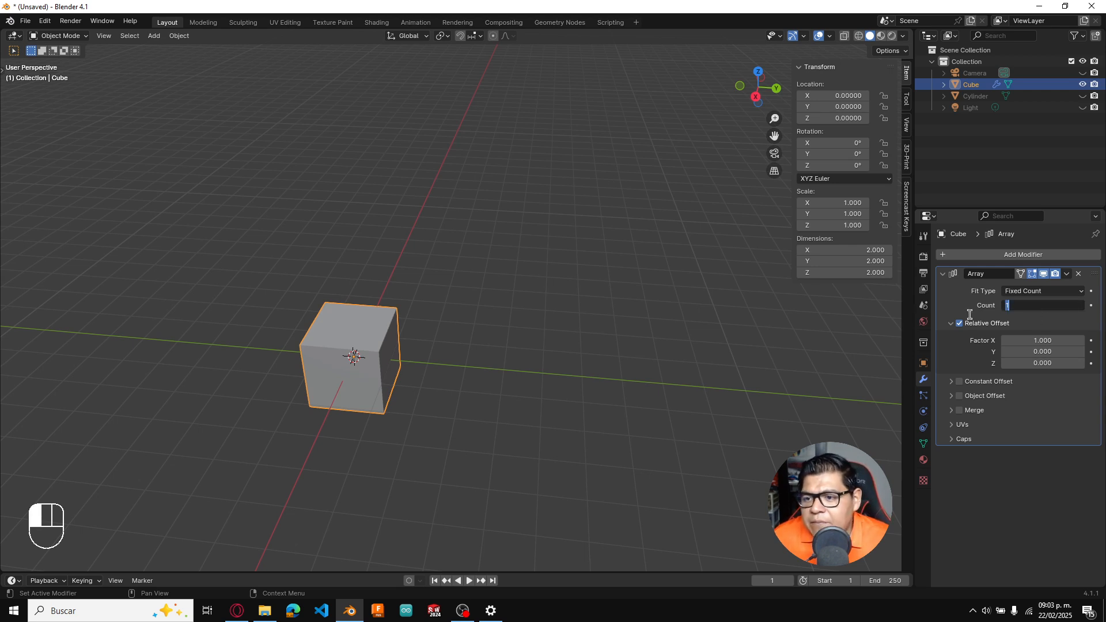
left_click(1081, 305)
left_click(1081, 306)
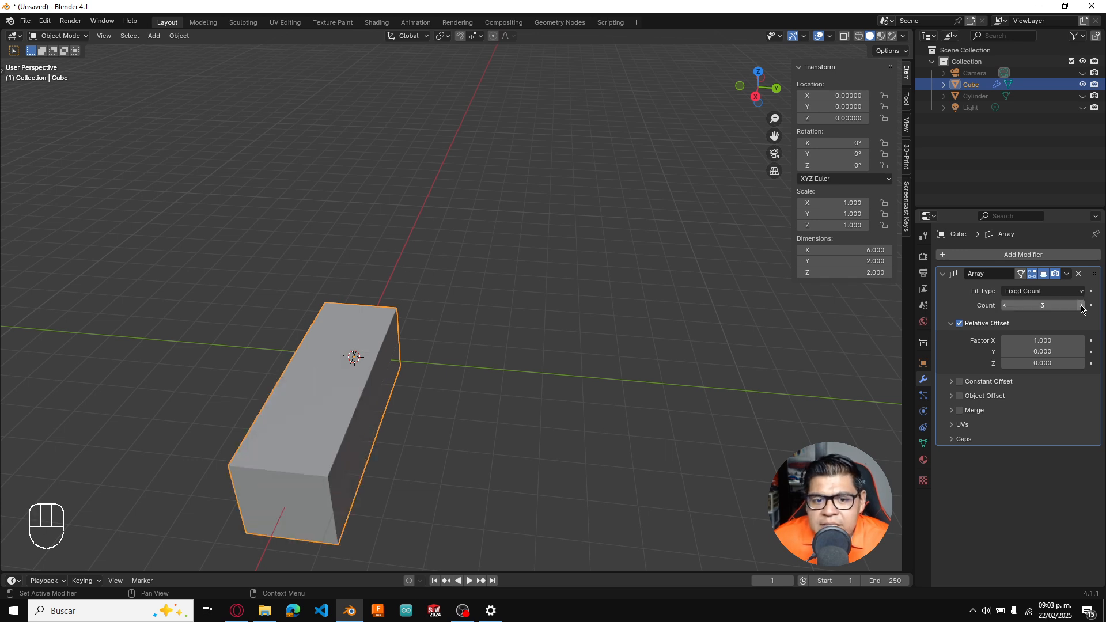
left_click(1081, 305)
Show the cube array in wireframe from the front orthographic view and select it
middle_click_drag(744, 379, 693, 363)
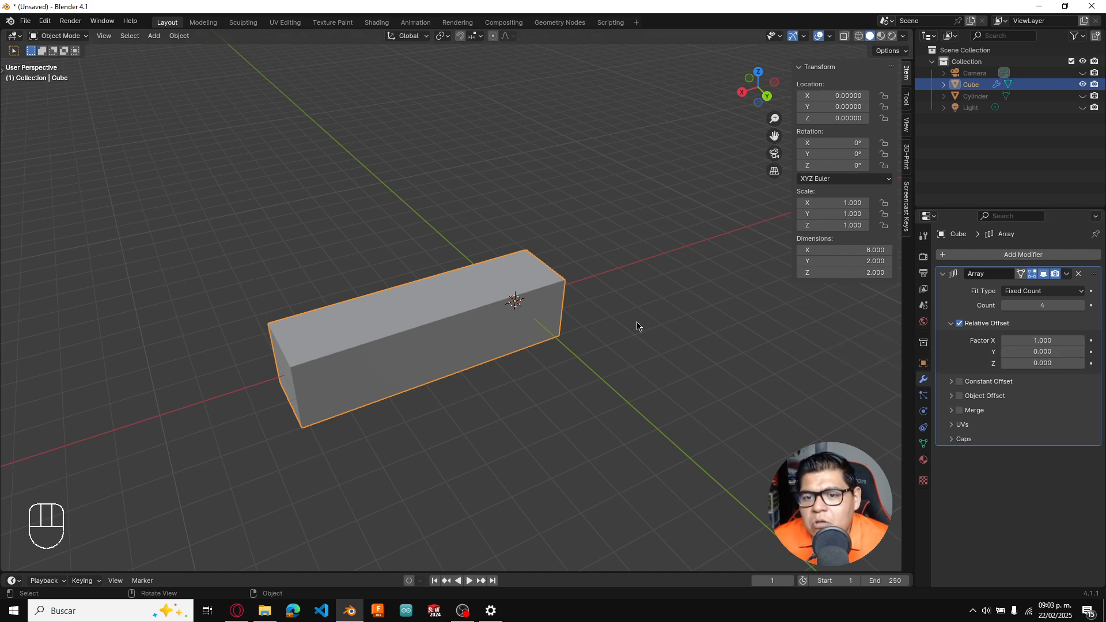
left_click(640, 266)
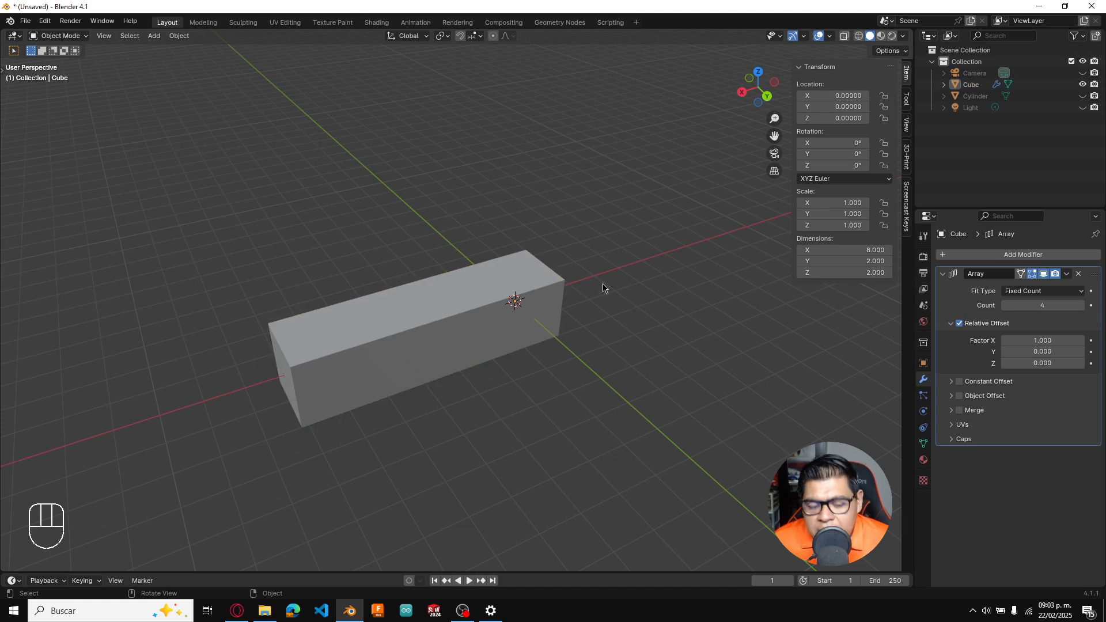
middle_click_drag(603, 286, 580, 277)
key("KP_1")
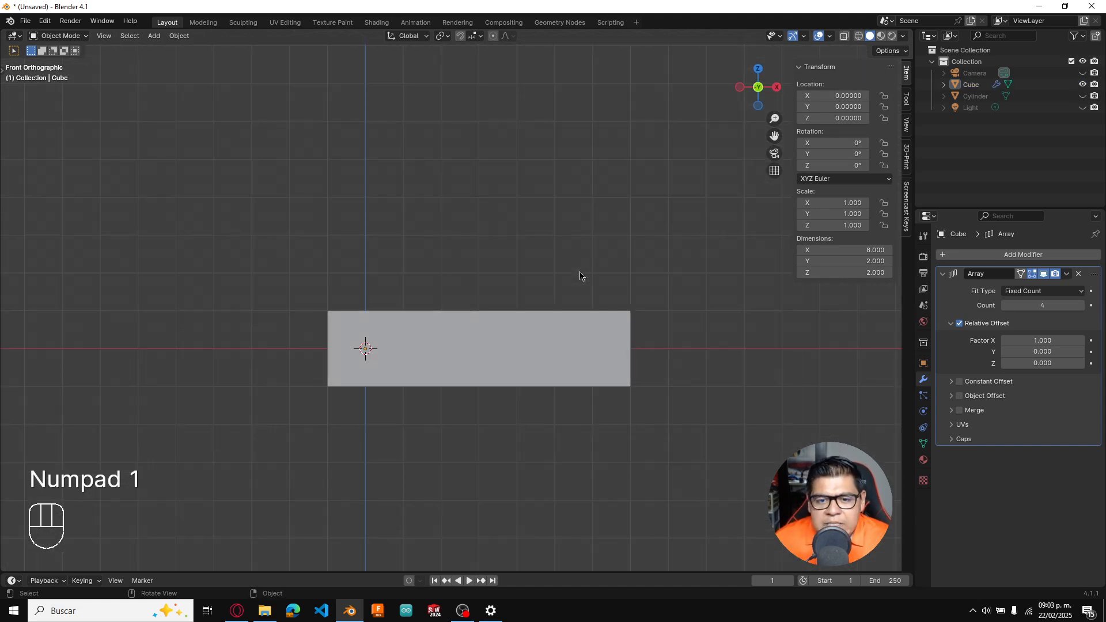
middle_click_drag(589, 309, 606, 291, "shift")
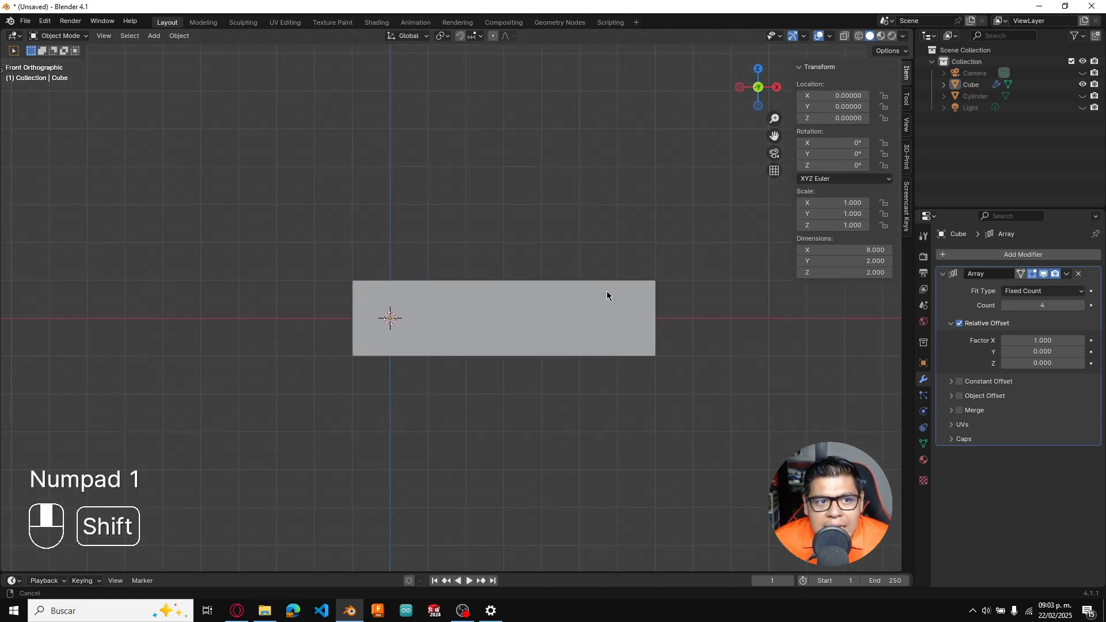
scroll(625, 316, "down", 1)
scroll(625, 316, "up", 2)
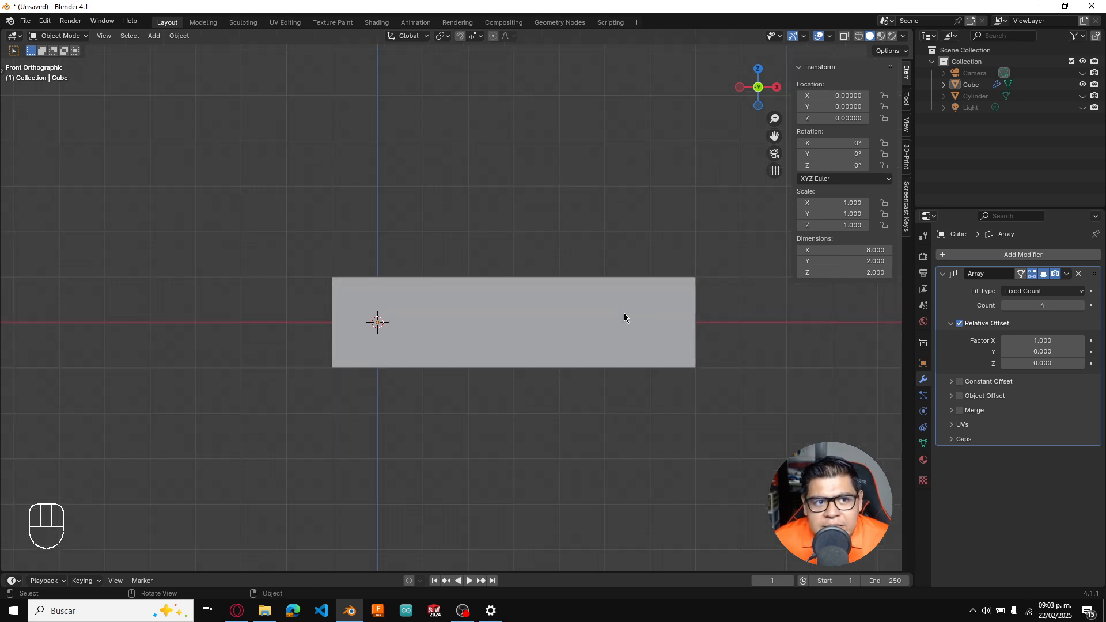
key("KP_1")
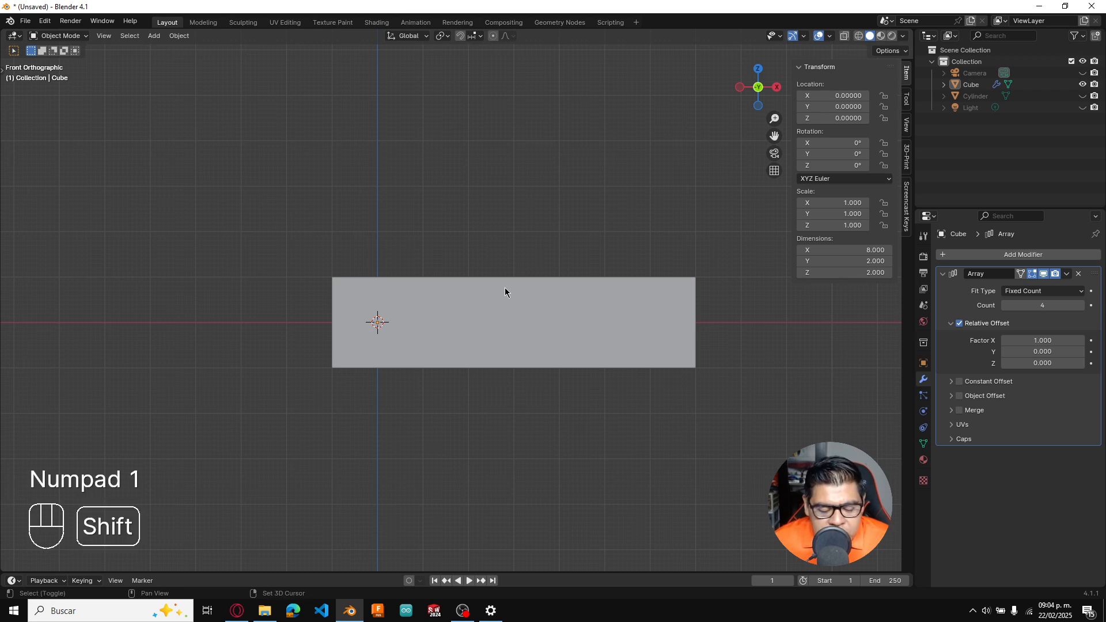
key("shift+z")
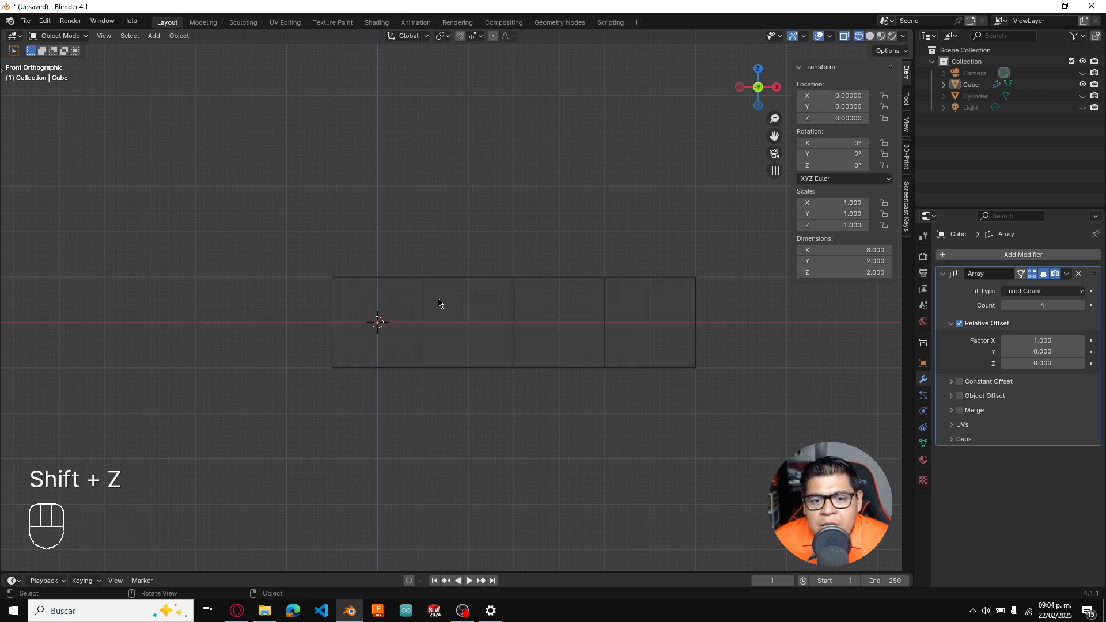
scroll(438, 303, "up", 2)
scroll(438, 303, "up", 2)
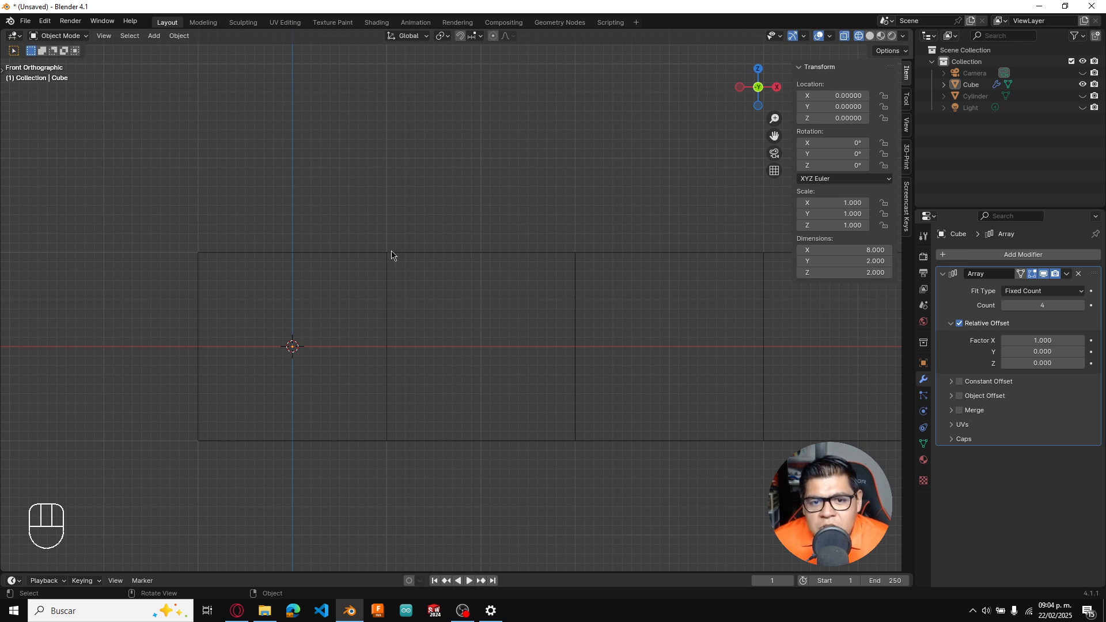
left_click(373, 258)
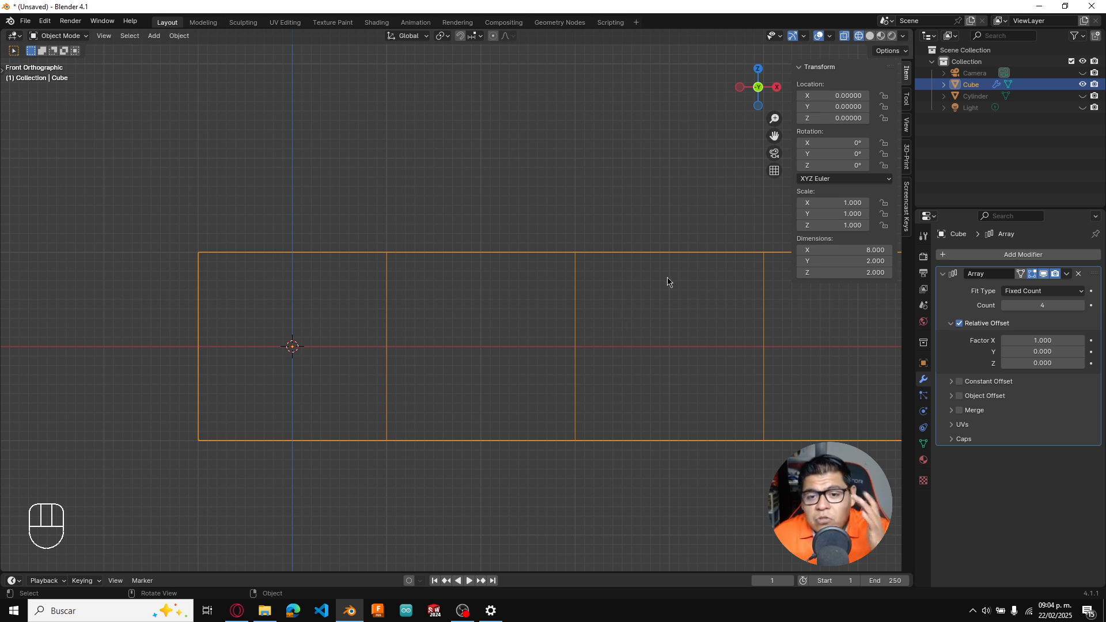
middle_click_drag(730, 355, 640, 373, "shift")
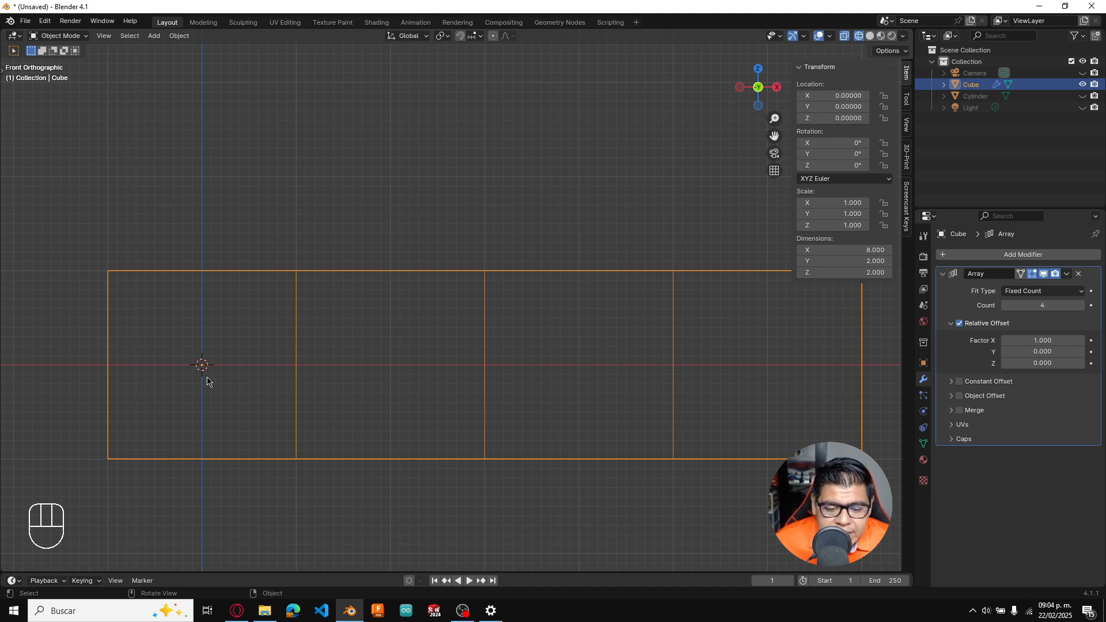
middle_click_drag(208, 378, 223, 381, "shift")
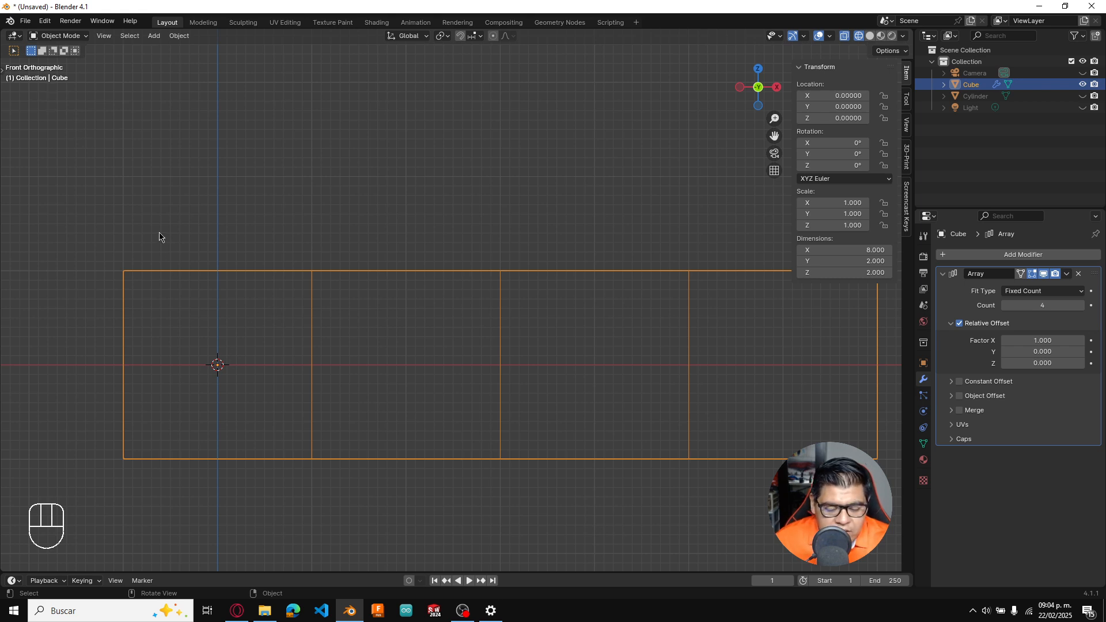
Annotate a freehand square about the size of one cube, starting at the first cube's origin
key("t")
left_click(16, 200)
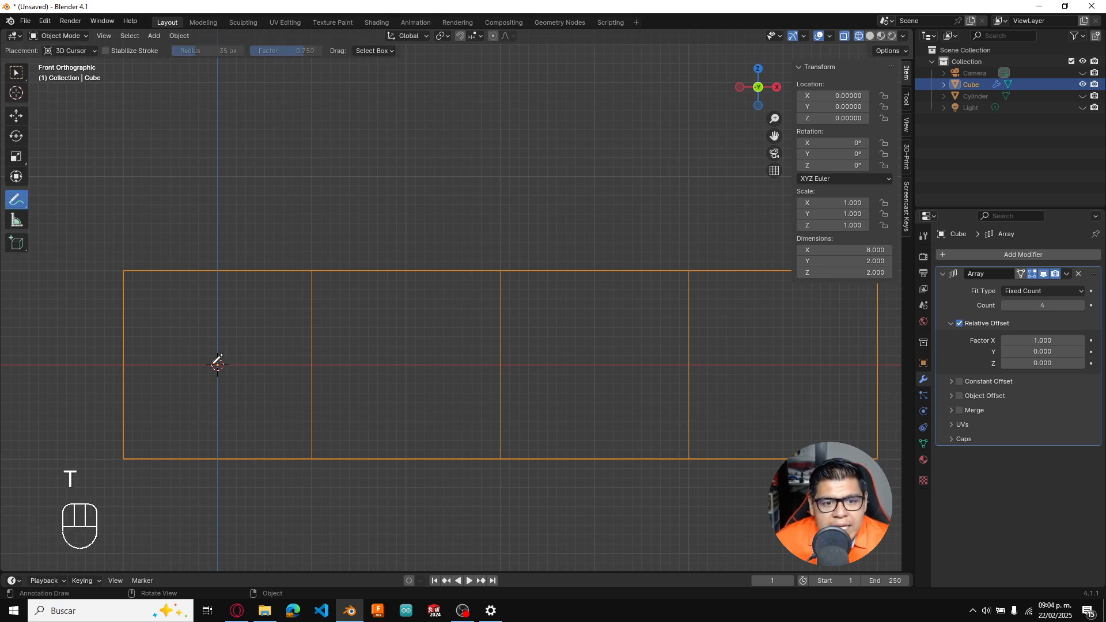
mouse_move(219, 364)
left_mouse_down()
mouse_move(414, 368)
mouse_move(407, 177)
mouse_move(246, 176)
mouse_move(221, 223)
mouse_move(209, 342)
left_mouse_up()
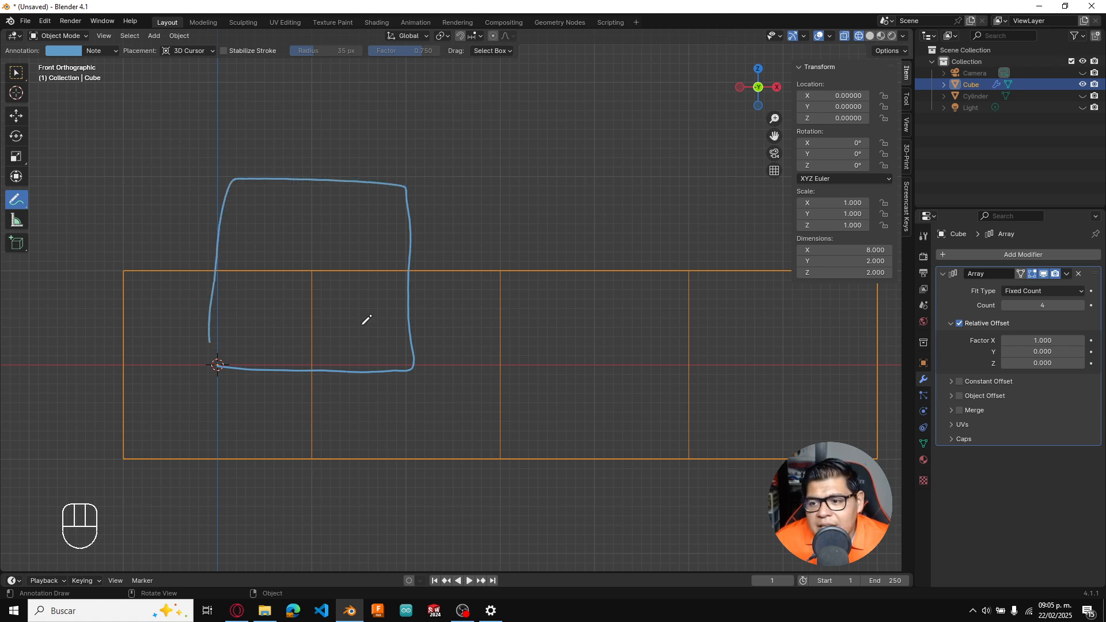
Set the array's relative offset Factor X to 1.5
left_click(1068, 341)
type("1.5")
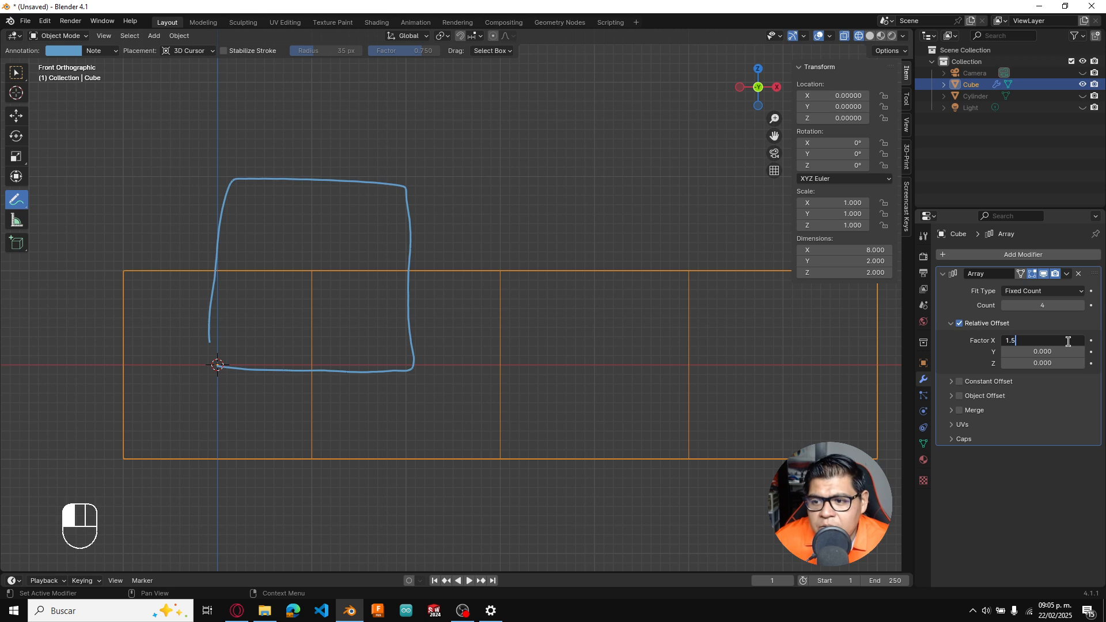
key("Return")
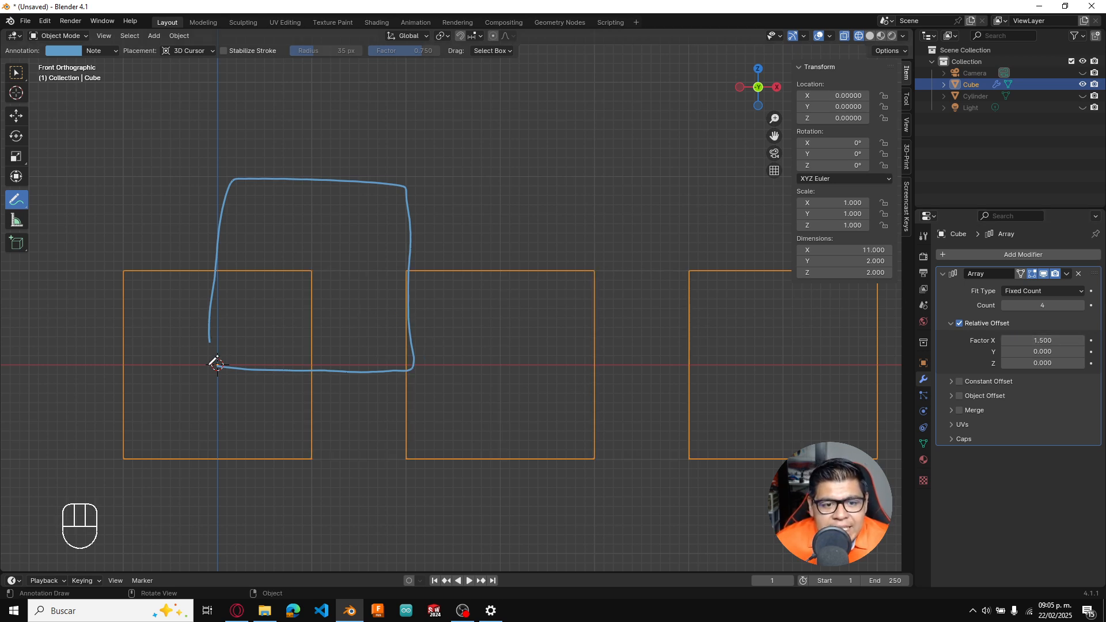
Annotate an outline from the first cube's origin to the second cube's centre, adding span lines labelled 2 and 2 + 1
mouse_move(218, 363)
left_mouse_down()
mouse_move(221, 199)
mouse_move(268, 176)
mouse_move(414, 178)
mouse_move(413, 363)
left_mouse_up()
mouse_move(412, 364)
left_mouse_down()
mouse_move(504, 363)
mouse_move(508, 301)
mouse_move(506, 206)
mouse_move(489, 174)
mouse_move(414, 178)
left_mouse_up()
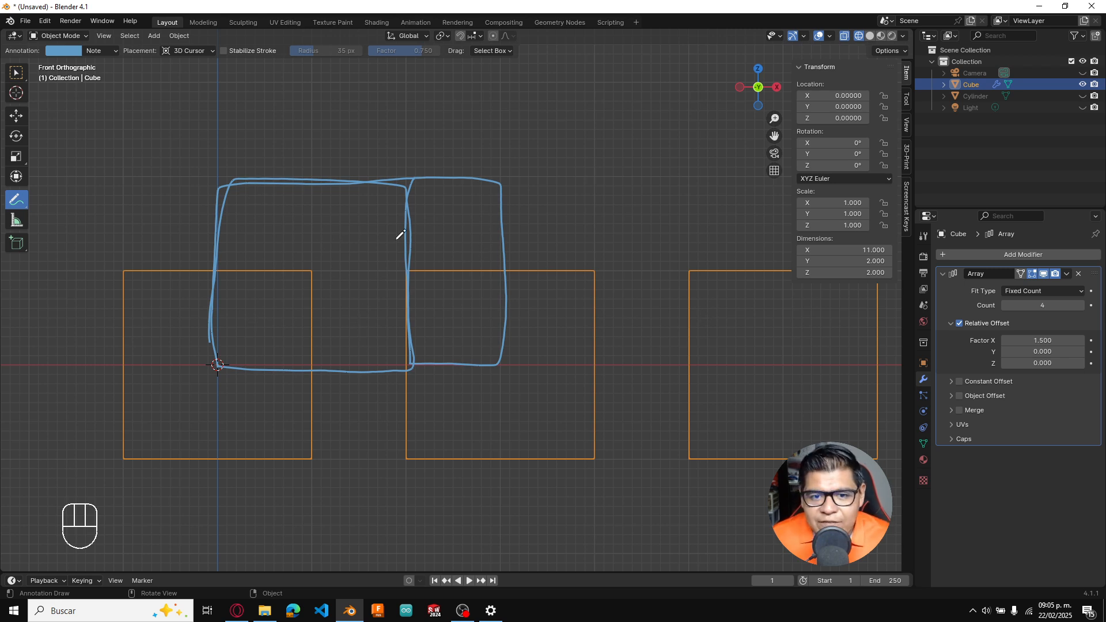
mouse_move(120, 222)
left_mouse_down()
mouse_move(121, 245)
mouse_move(301, 238)
mouse_move(305, 254)
left_mouse_up()
left_click_drag(191, 174, 205, 194)
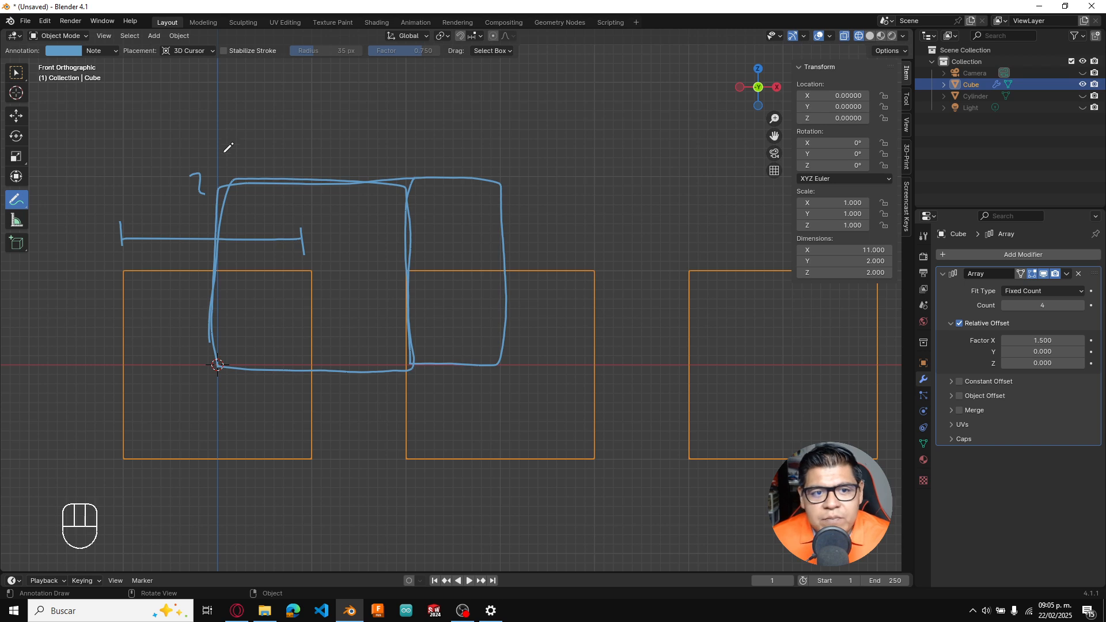
mouse_move(220, 137)
left_mouse_down()
mouse_move(219, 156)
mouse_move(499, 149)
mouse_move(500, 171)
left_mouse_up()
mouse_move(330, 111)
left_mouse_down()
mouse_move(383, 132)
mouse_move(415, 122)
left_mouse_up()
left_click_drag(421, 115, 424, 132)
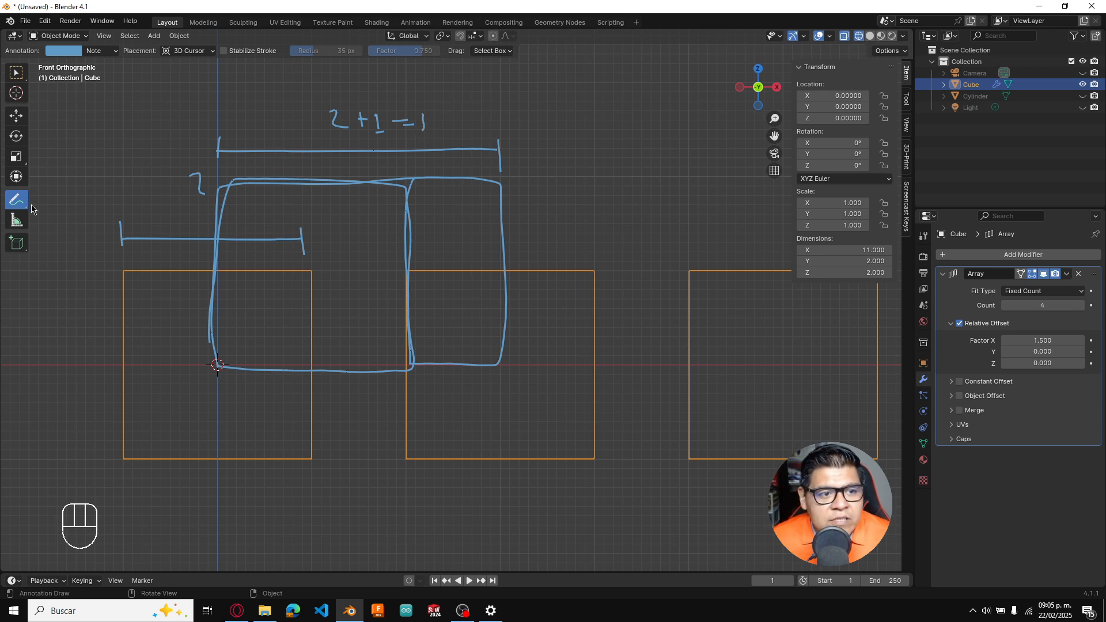
Erase all freehand annotations around the cubes with the annotation eraser
left_click_drag(16, 200, 95, 281)
mouse_move(459, 193)
left_mouse_down()
mouse_move(148, 321)
mouse_move(547, 311)
left_mouse_up()
key("Escape")
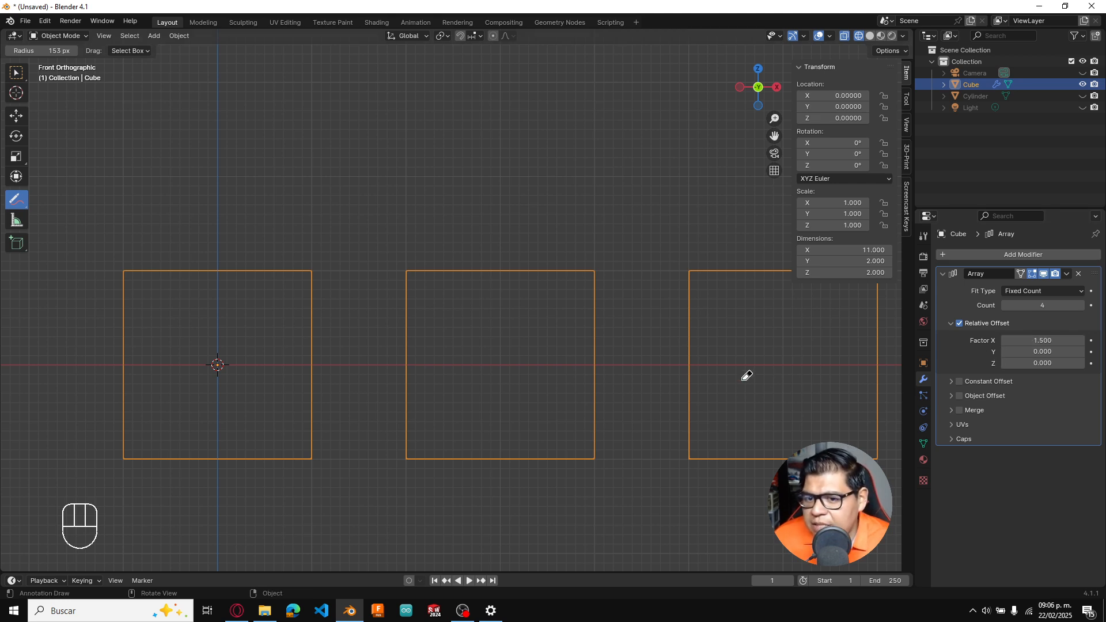
Switch from the annotation eraser to freehand annotation drawing and set the array's relative offset Factor X to 0
middle_click_drag(746, 376, 726, 392)
scroll(725, 393, "down", 6)
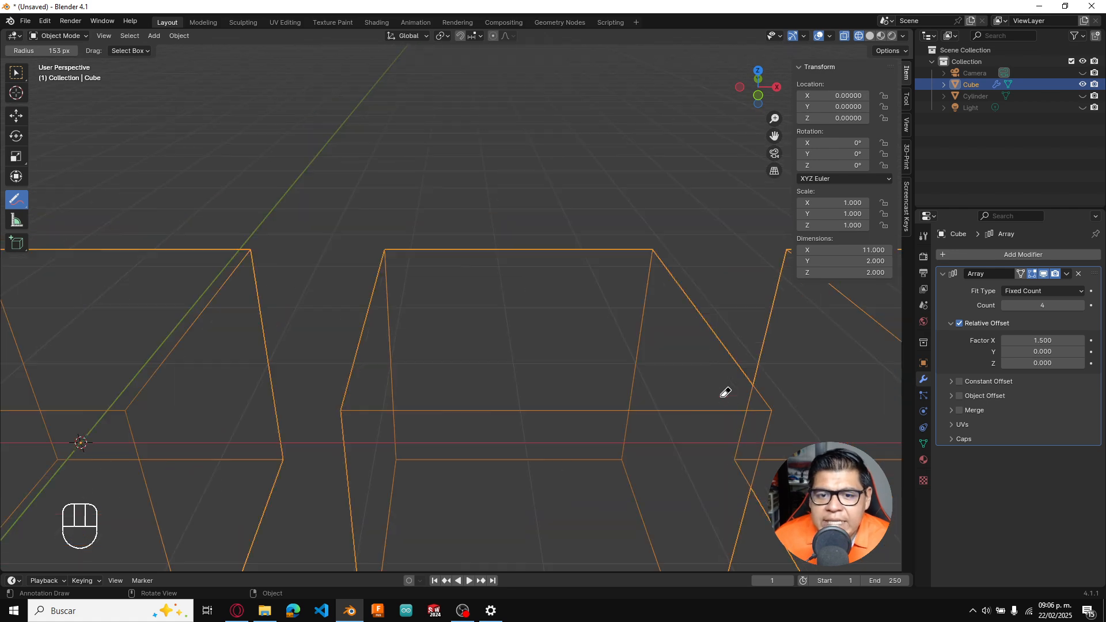
left_click_drag(20, 206, 55, 203)
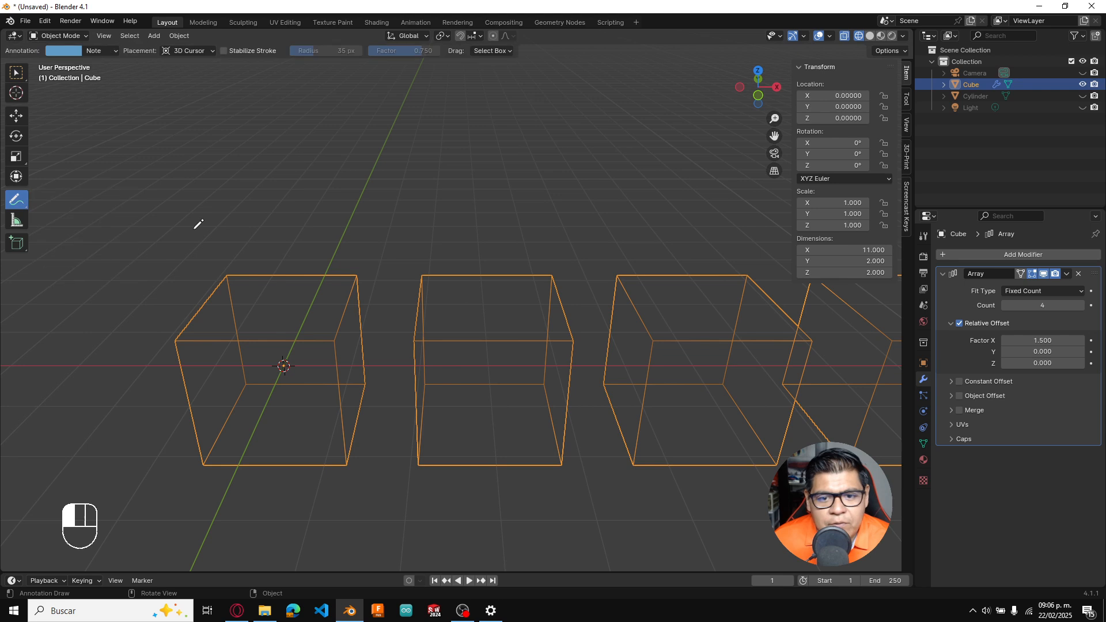
left_click(1049, 339)
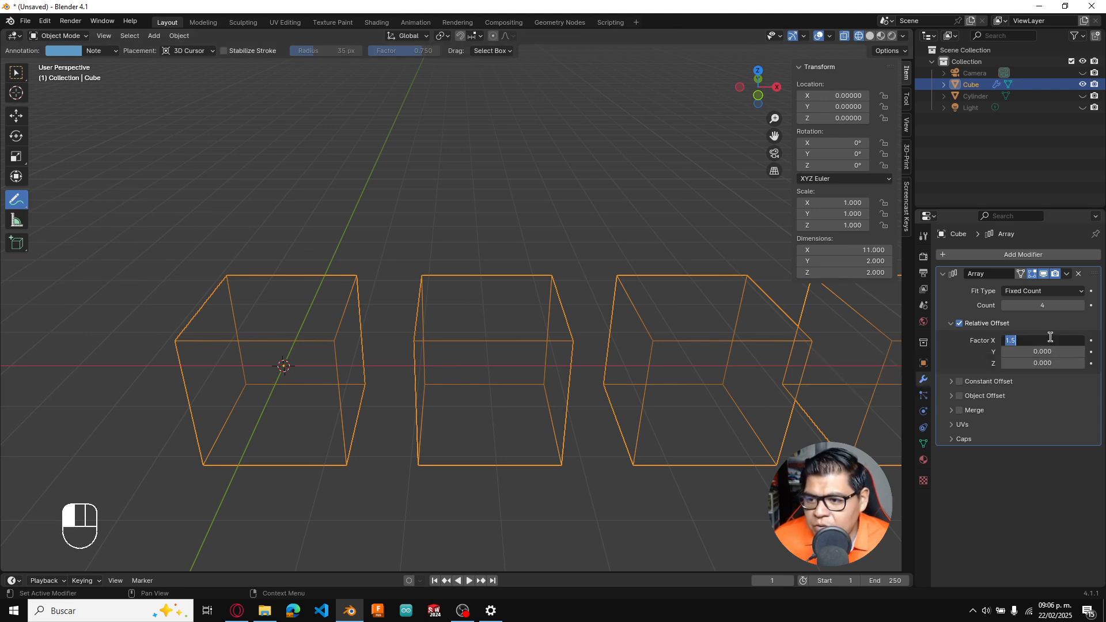
type("0")
key("Return")
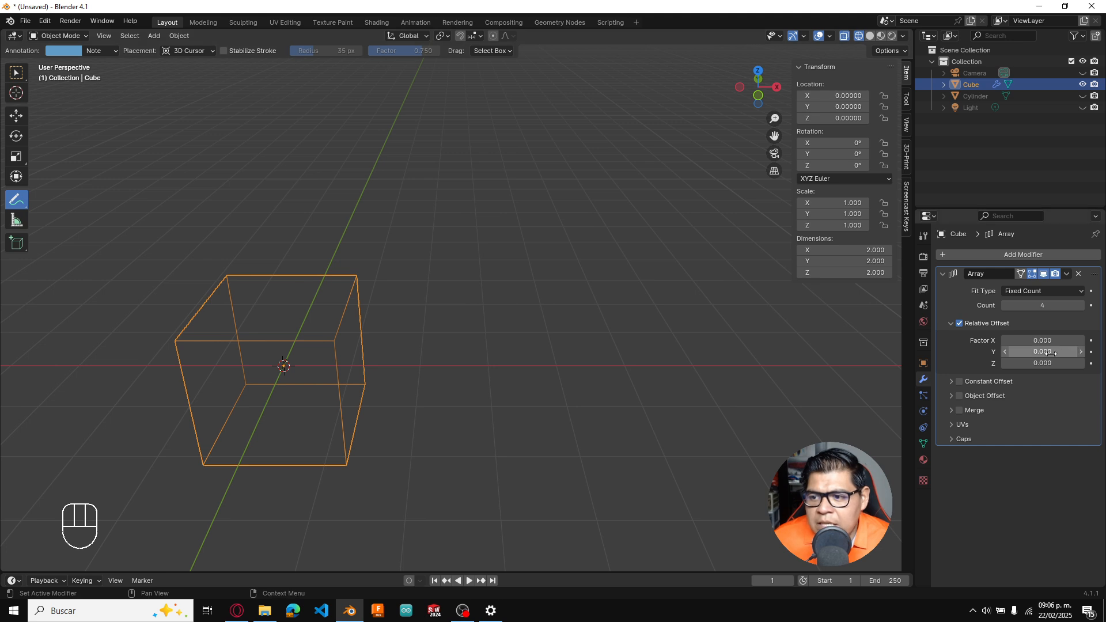
Set the array's relative offset Factor Y to 1, and spread the copies further with a factor of 1.5
left_click(1052, 350)
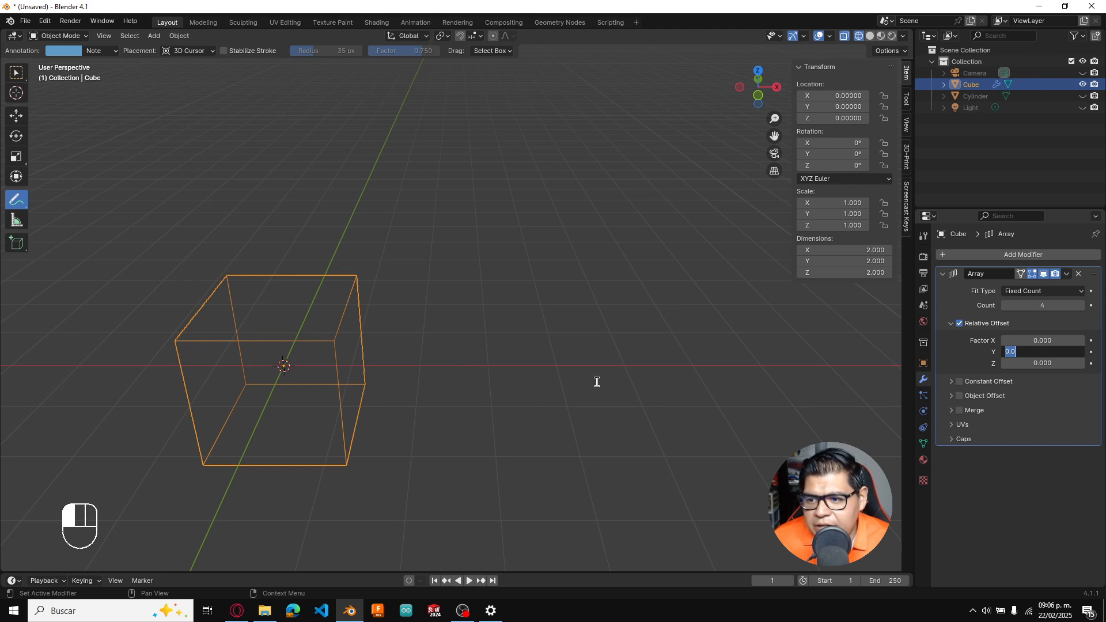
type("1")
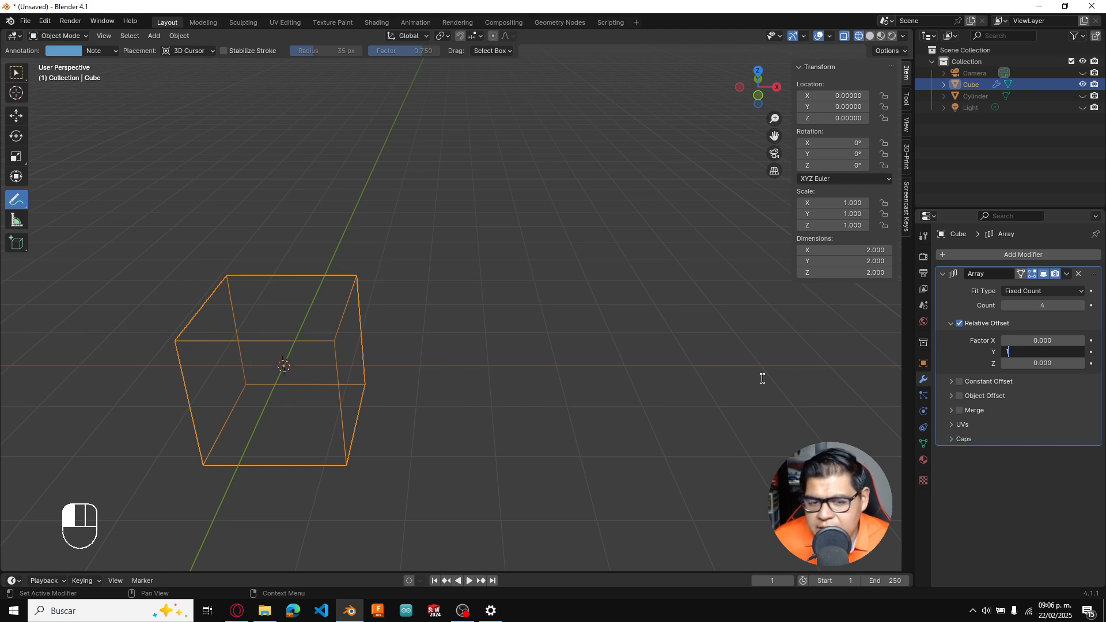
key("Return")
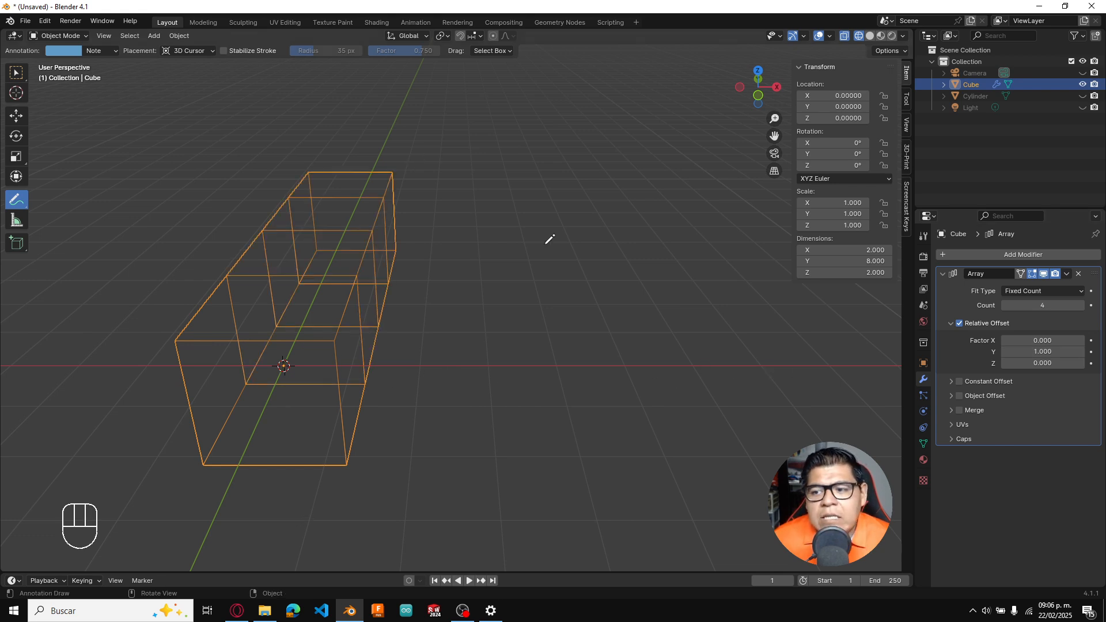
left_click(1050, 352)
type("1.5")
key("Return")
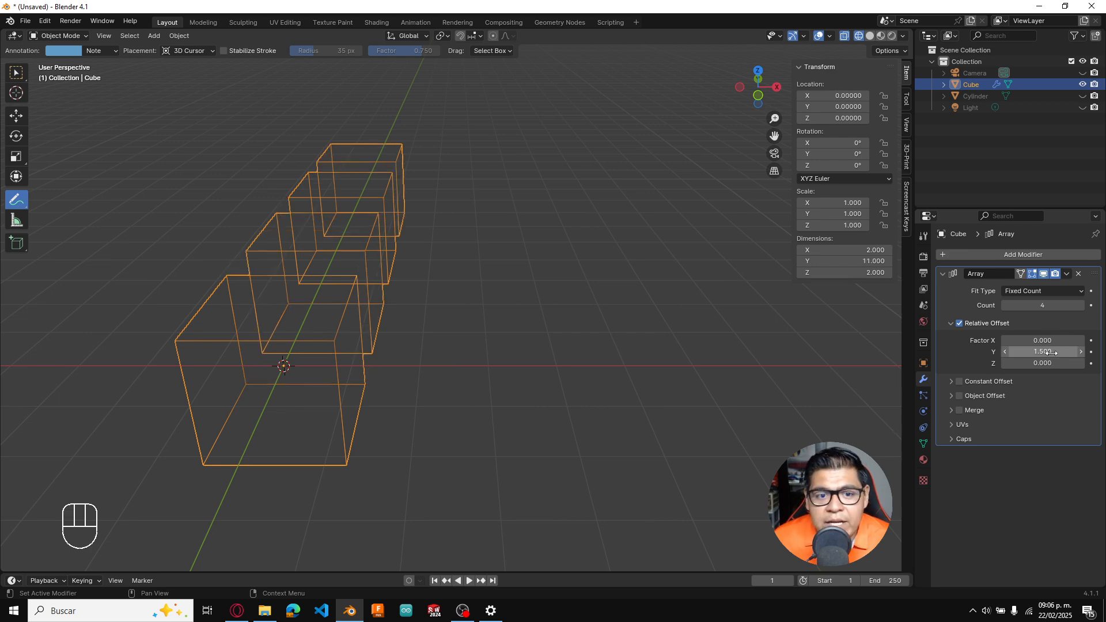
middle_click_drag(573, 277, 166, 383)
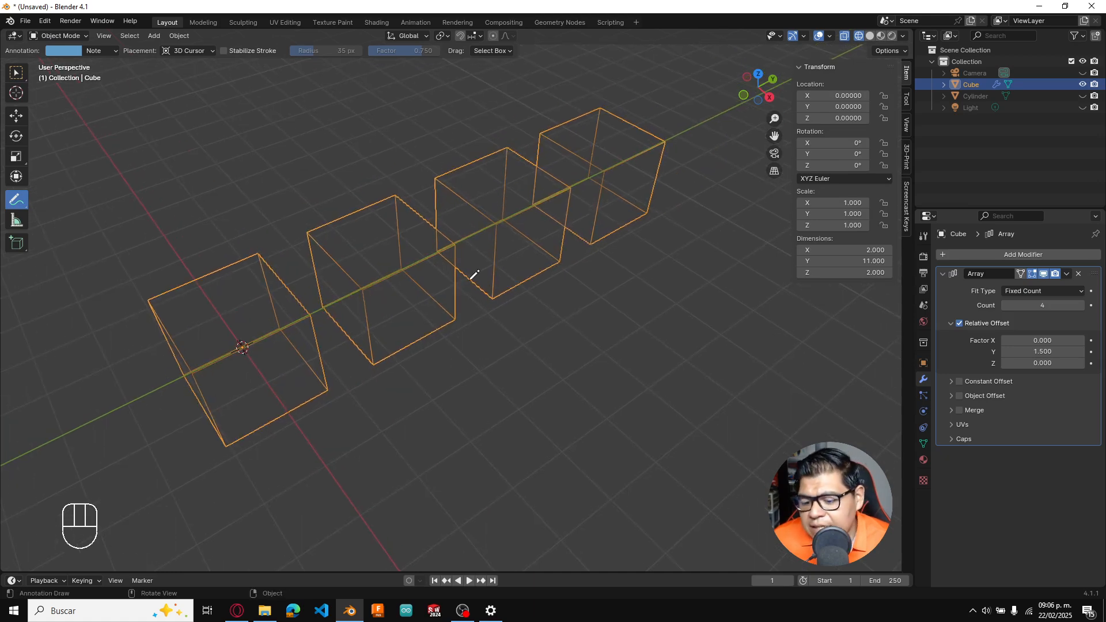
Reduce the array's relative offset Factor Y to 1 and finally to 0
left_click(1054, 353)
type("1")
key("Return")
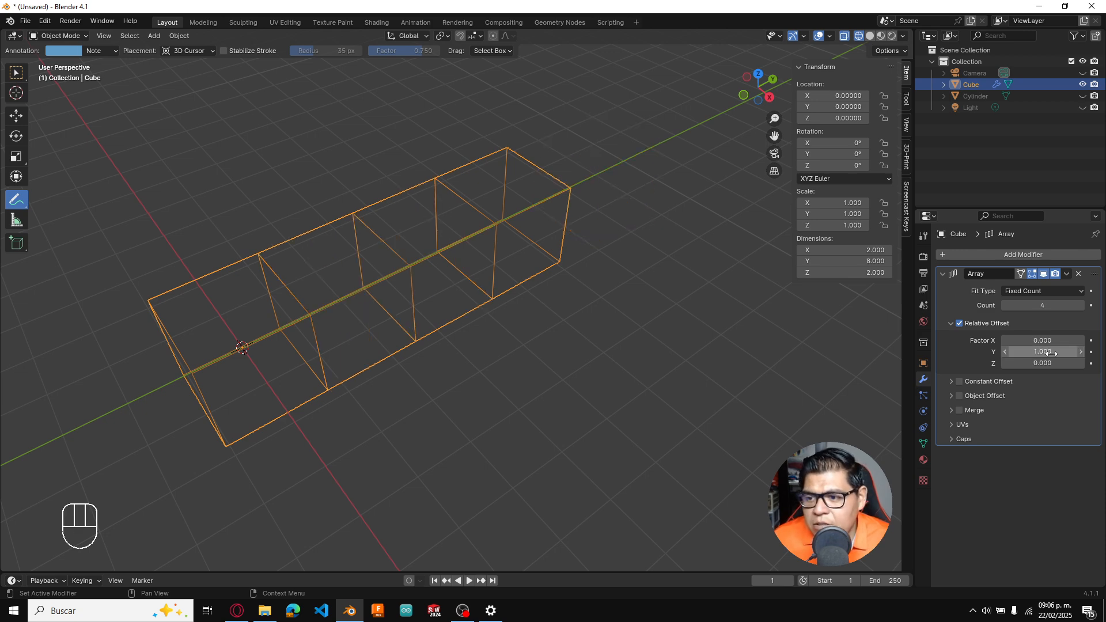
left_click(1054, 352)
type("0")
key("Return")
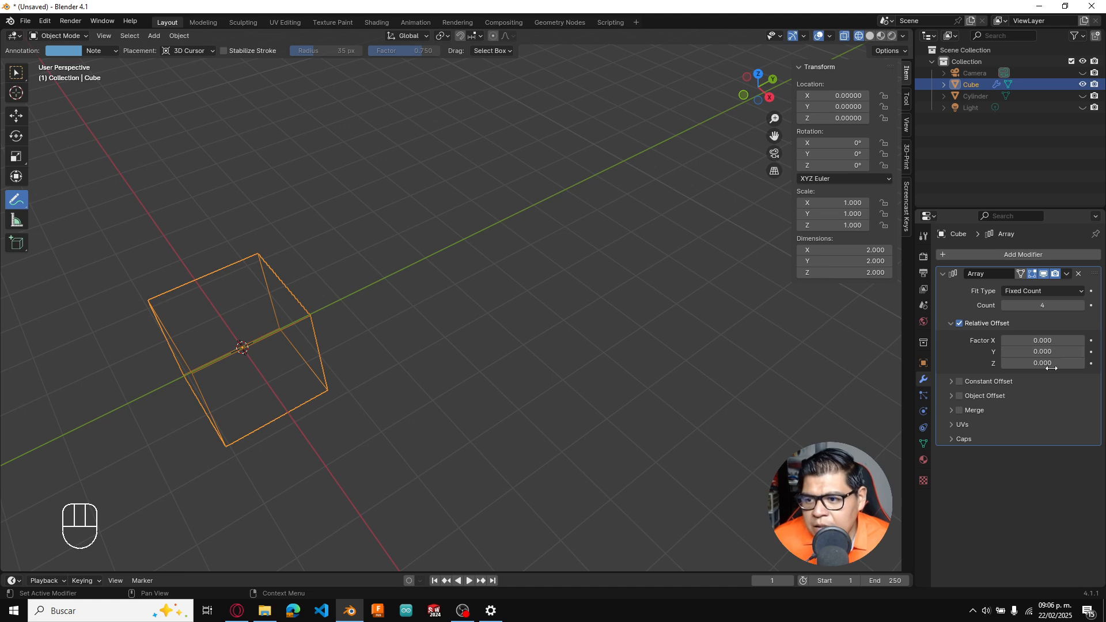
Stack the copies vertically with a relative offset Factor Z of 1, and space them apart with 1.5
left_click(1051, 366)
type("1")
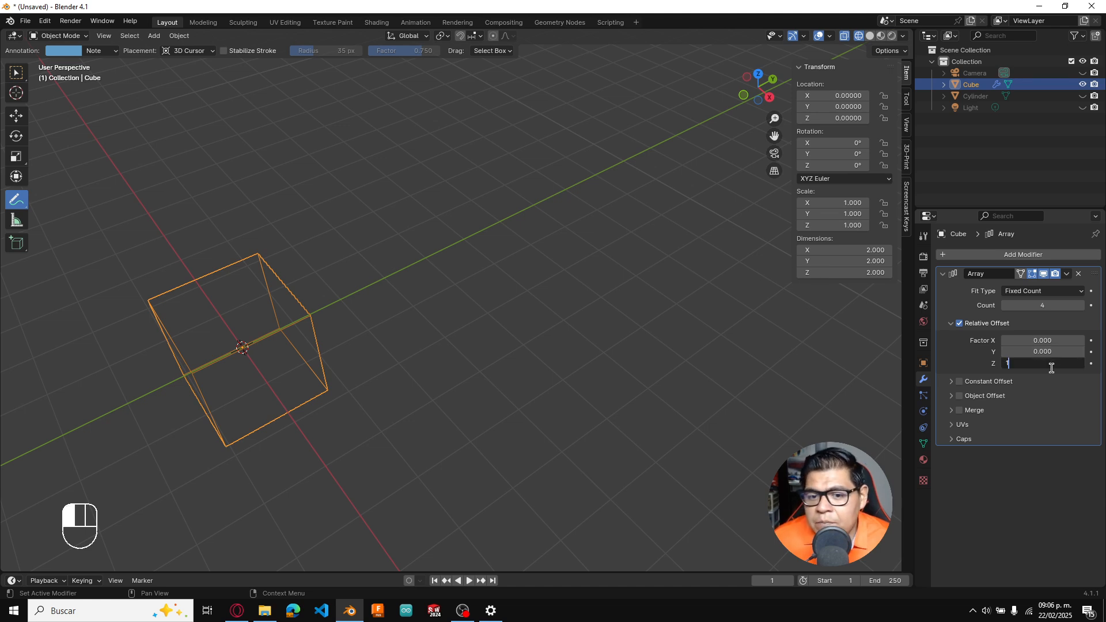
key("Return")
left_click(1052, 367)
type("1.5")
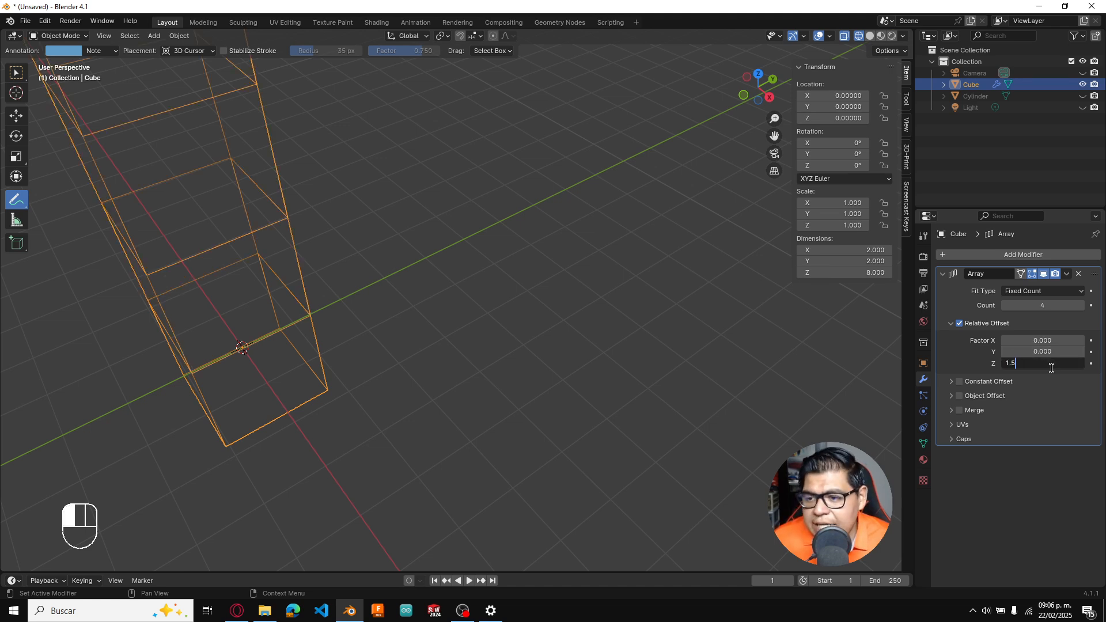
key("Return")
middle_click_drag(444, 292, 656, 354)
scroll(666, 330, "down", 4)
Set the relative offset Factor Y to 1.5 alongside the Z offset to arrange the copies diagonally
left_click(1049, 352)
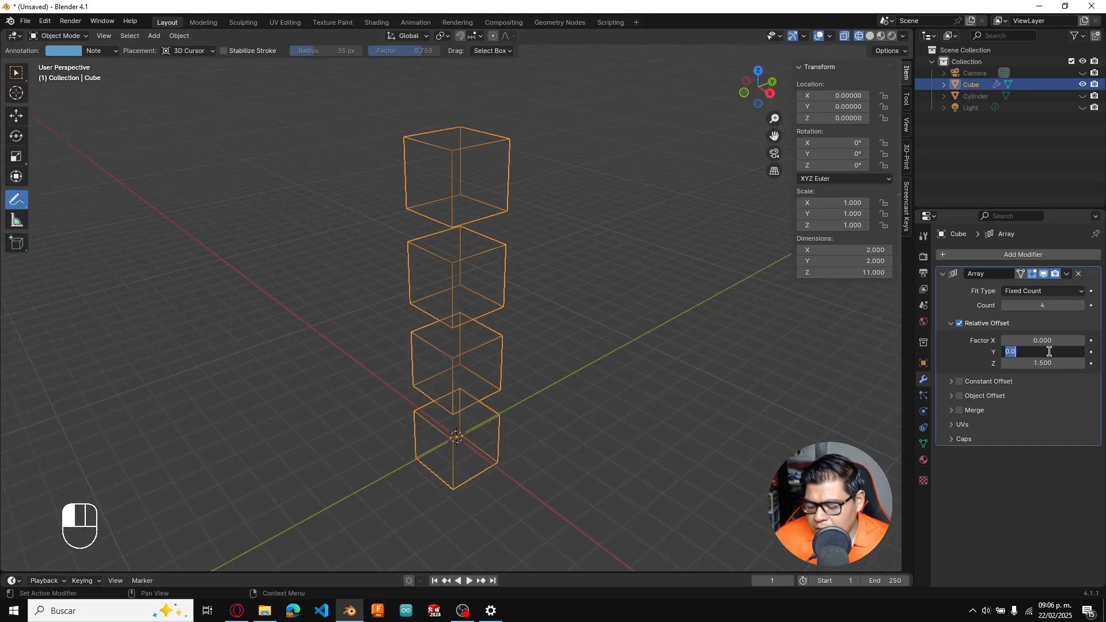
type("1.5")
key("Return")
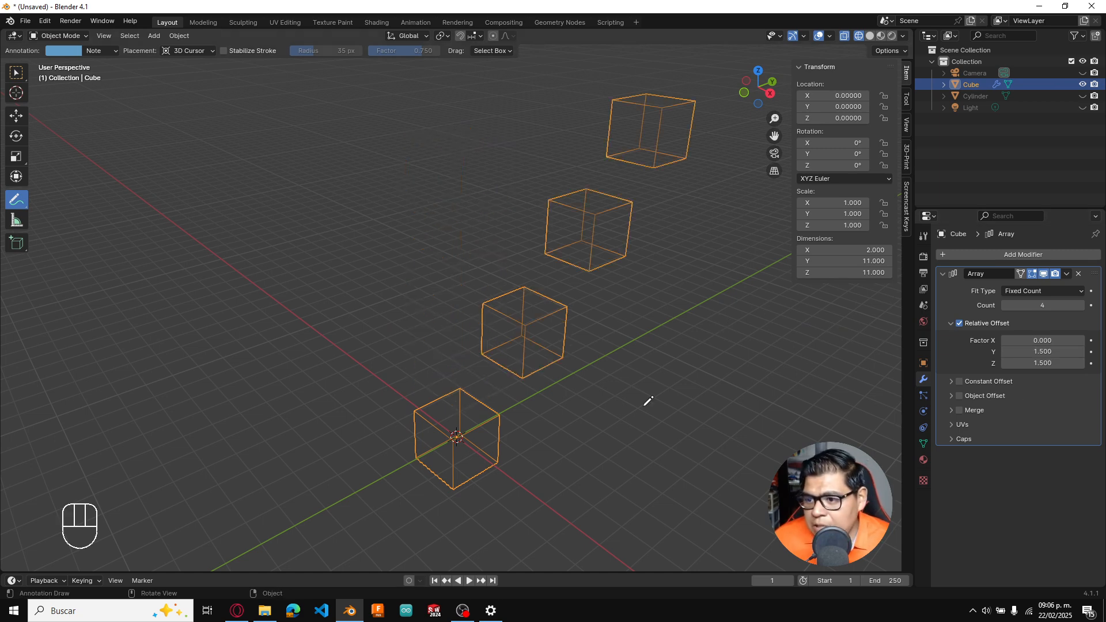
middle_click_drag(592, 326, 608, 347)
middle_click_drag(608, 347, 554, 360, "shift")
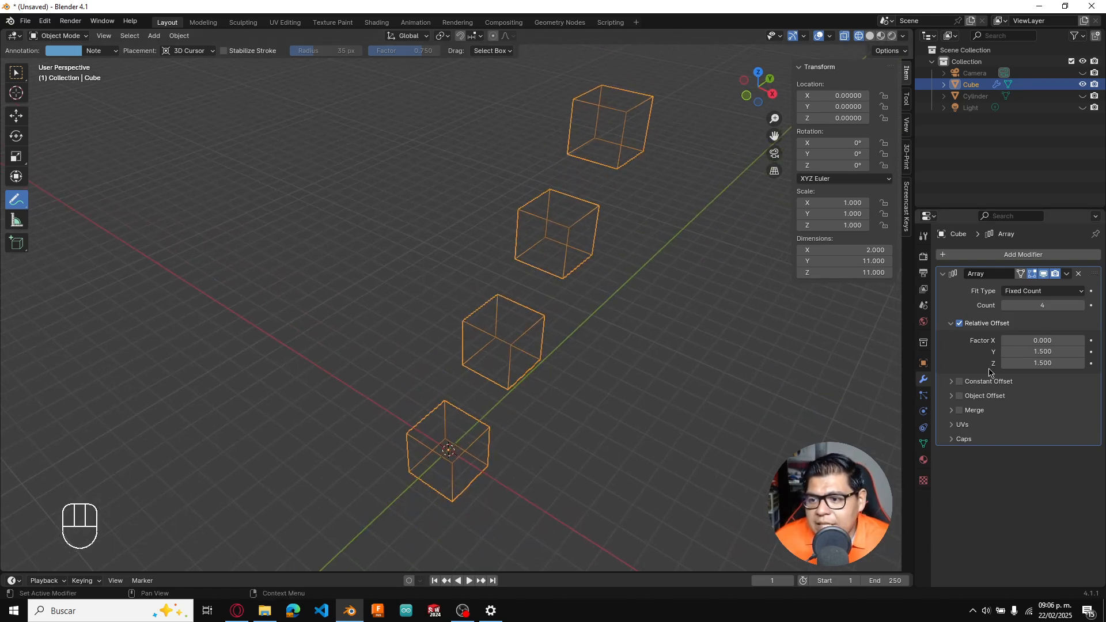
Lower the relative offset Factor Y in 0.1 steps to 0.6
left_click(1006, 353)
left_click(1006, 353)
left_click(1006, 353)
left_click(1006, 352)
left_click(1006, 353)
left_click(1006, 353)
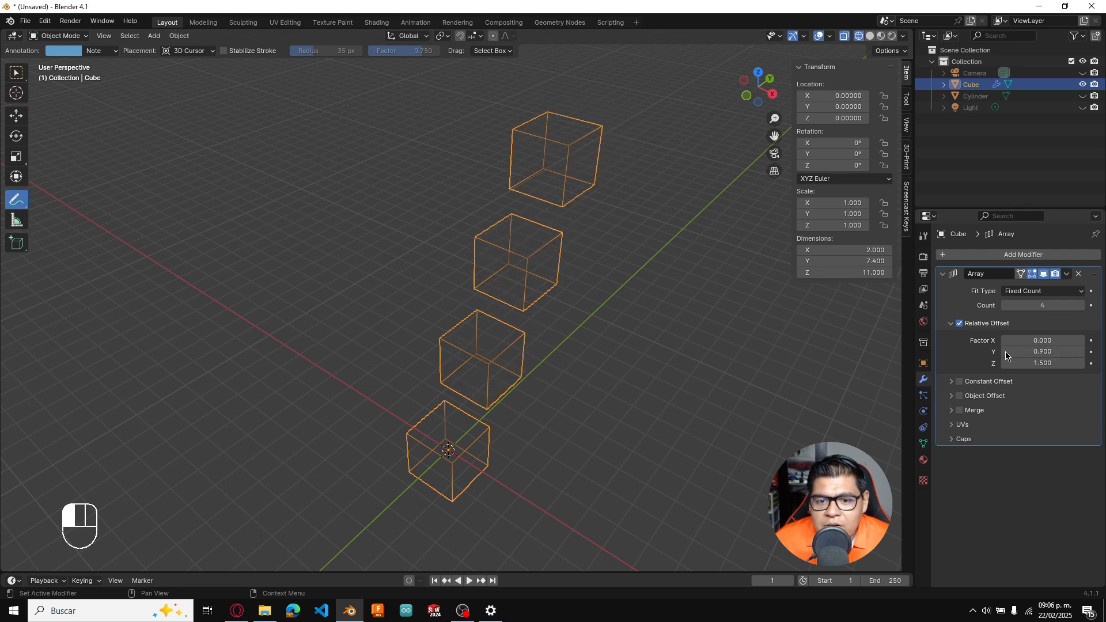
left_click(1006, 352)
left_click(1006, 353)
left_click(1006, 352)
middle_click_drag(714, 375, 629, 348)
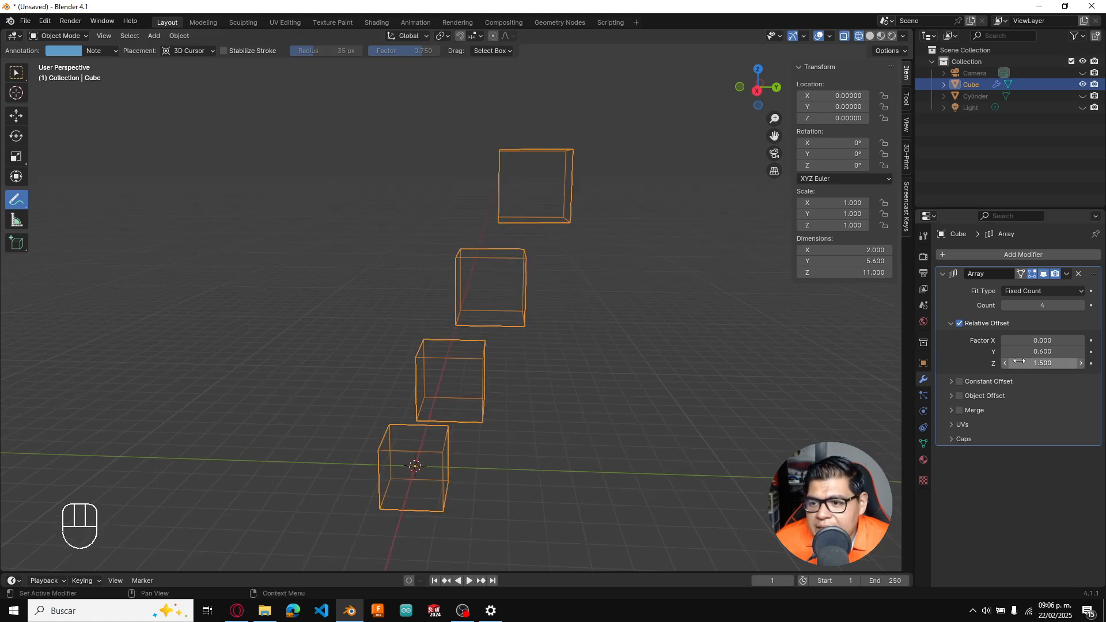
Lower the relative offset Factor Z in 0.1 steps to 1.1
left_click(1007, 364)
left_click(1007, 363)
left_click(1007, 363)
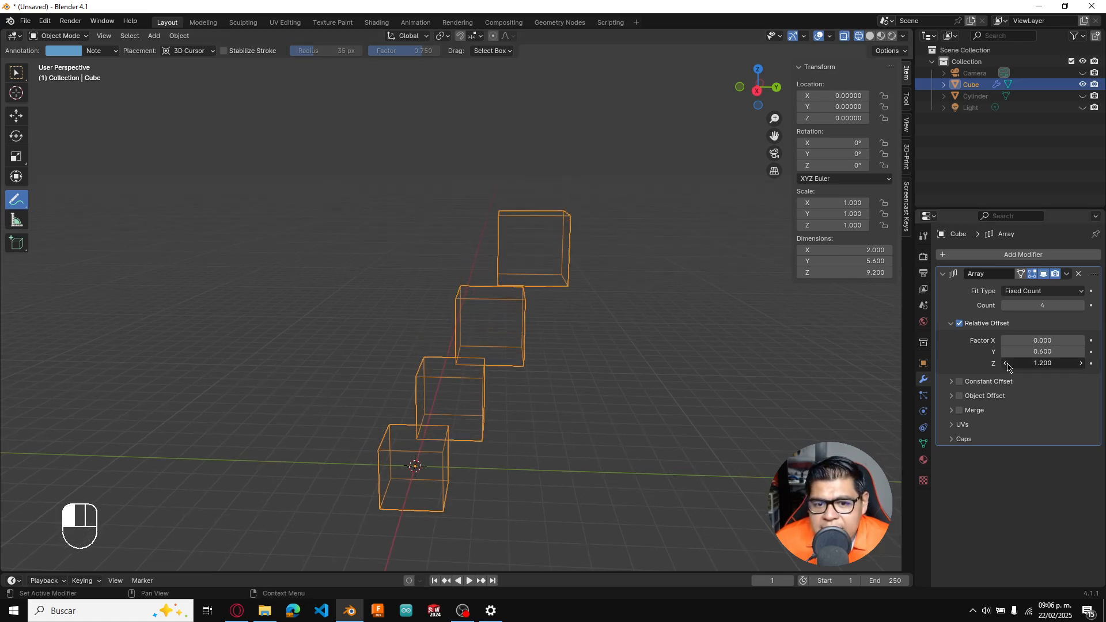
left_click(1007, 364)
Raise the relative offset Factor Y to 1.1 and bring it back to 1.0 to form a staircase of cubes
left_click(1081, 351)
left_click(1081, 351)
left_click(1081, 351)
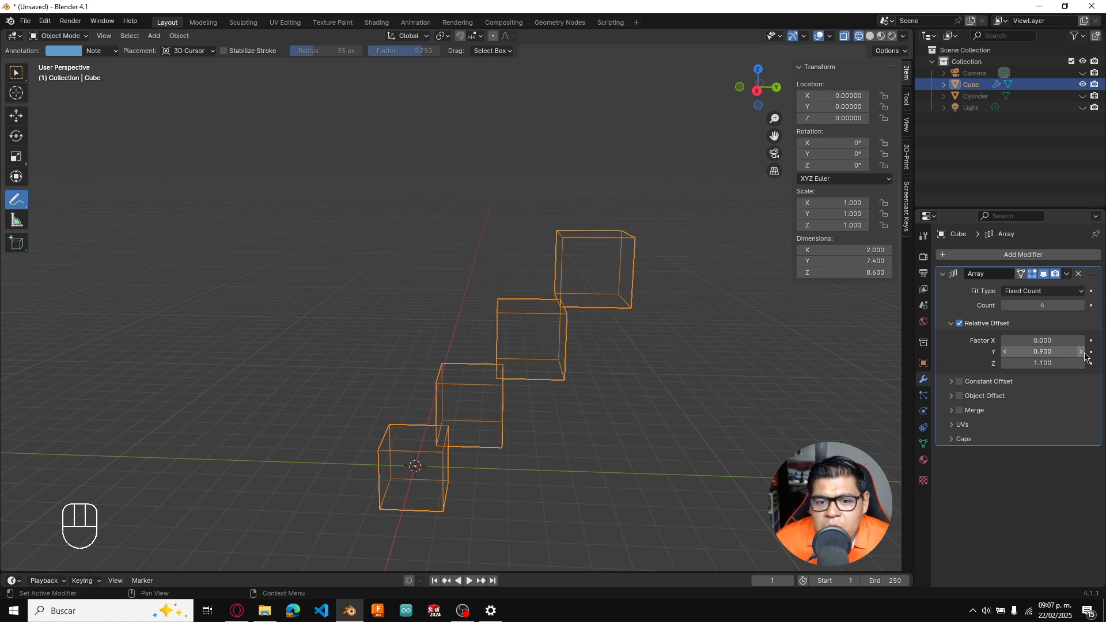
left_click(1081, 351)
left_click(1081, 351)
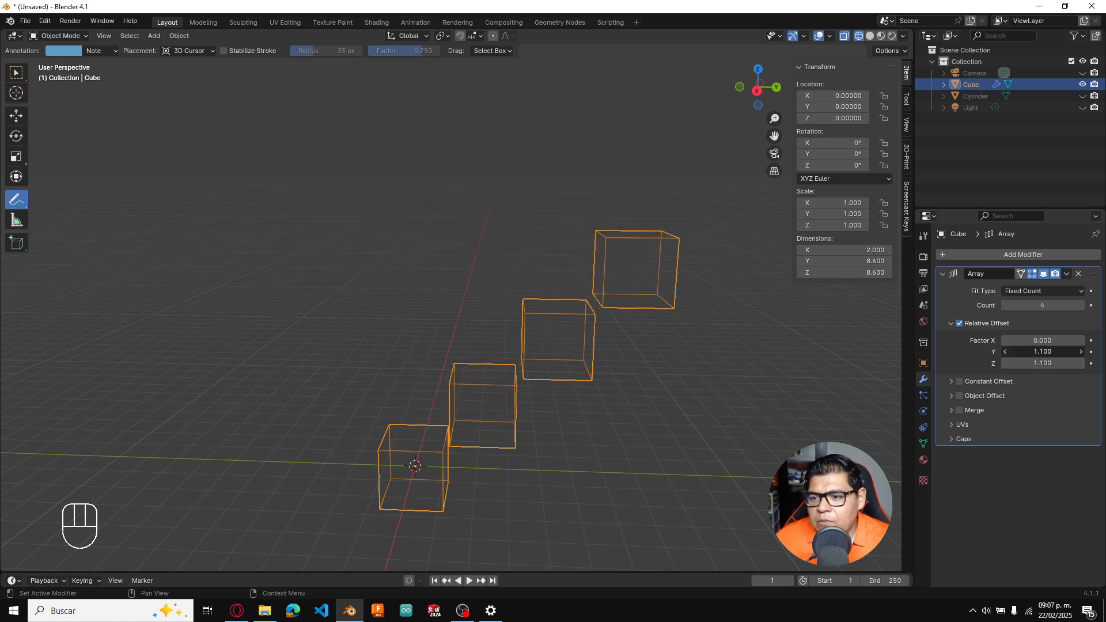
left_click(1006, 352)
middle_click_drag(663, 365, 455, 373)
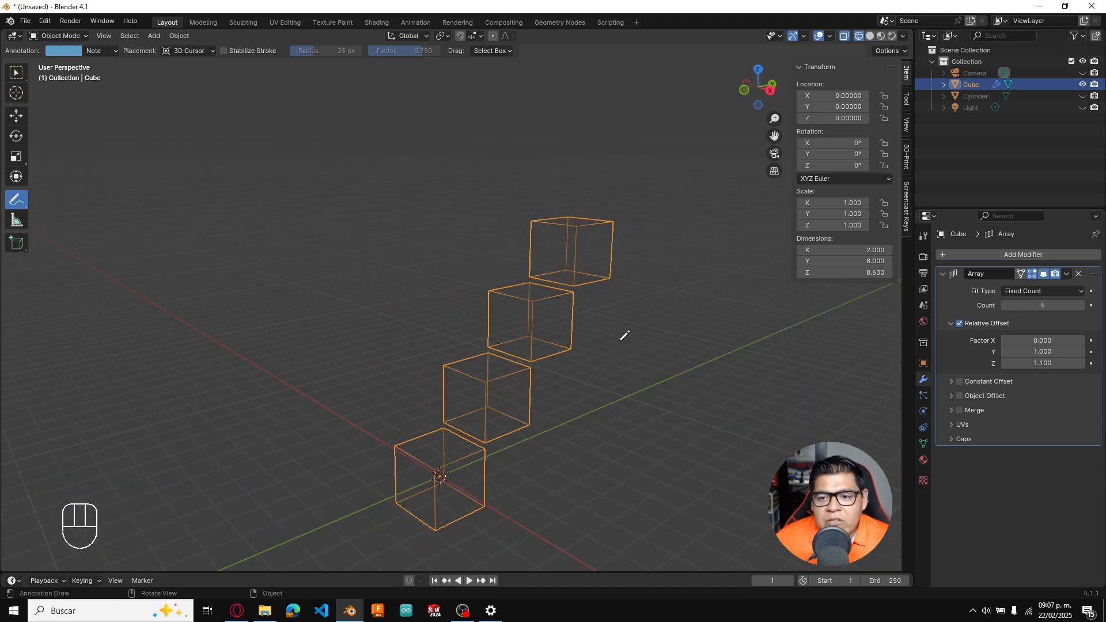
key("shift")
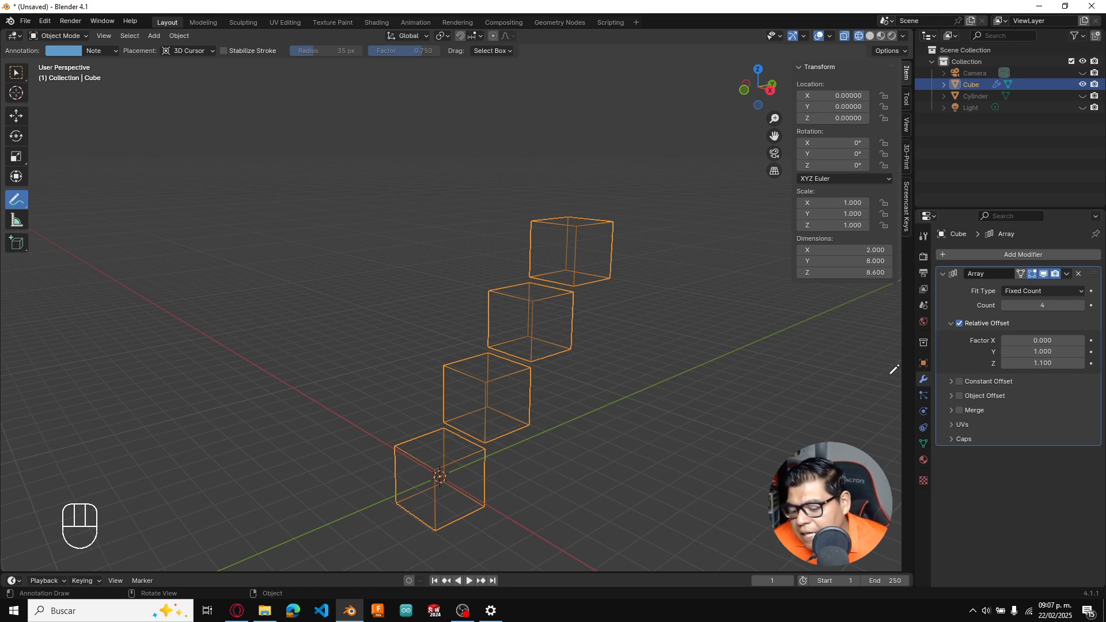
Turn off and collapse the array's Relative Offset, and enable Constant Offset with its distance values expanded
left_click(959, 324)
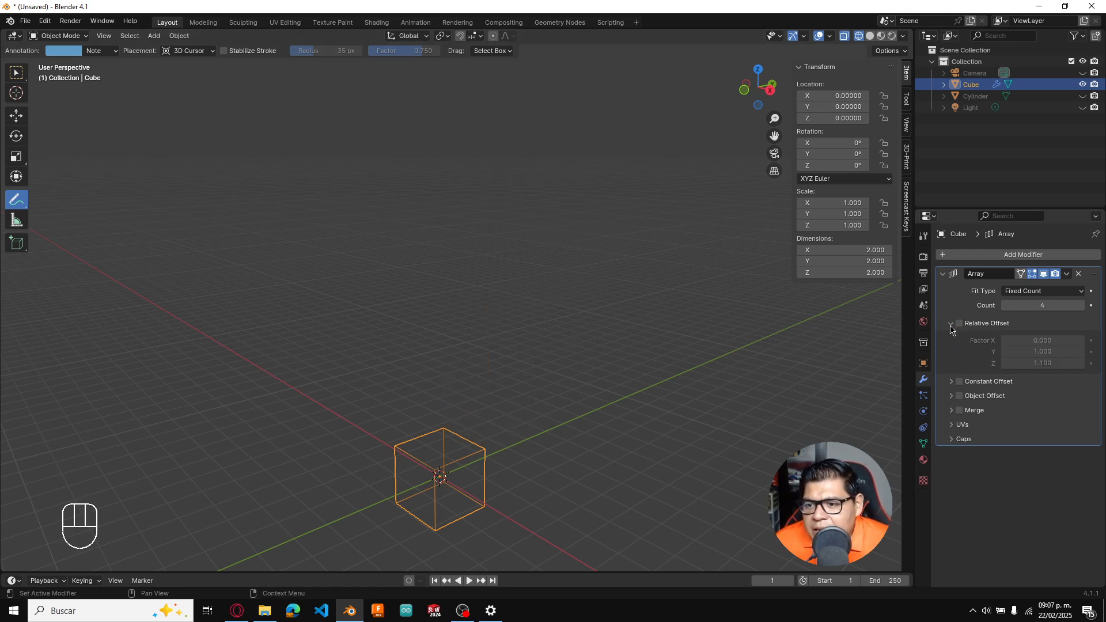
left_click(951, 324)
left_click(959, 338)
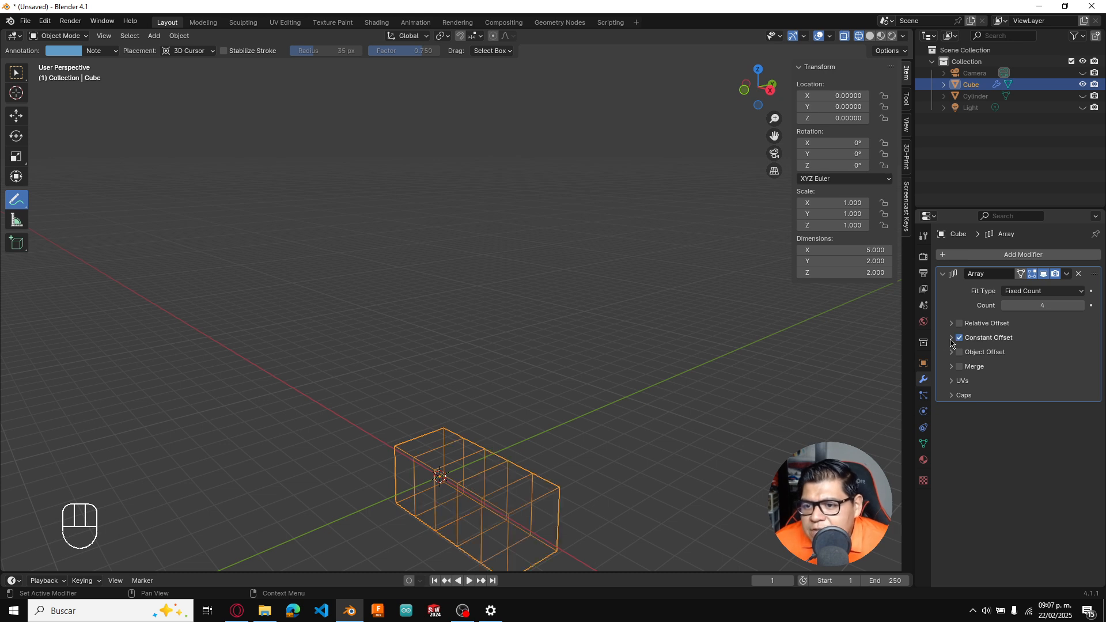
left_click(951, 339)
middle_click_drag(602, 426, 581, 244, "shift")
scroll(529, 358, "down", 3)
scroll(529, 358, "up", 6)
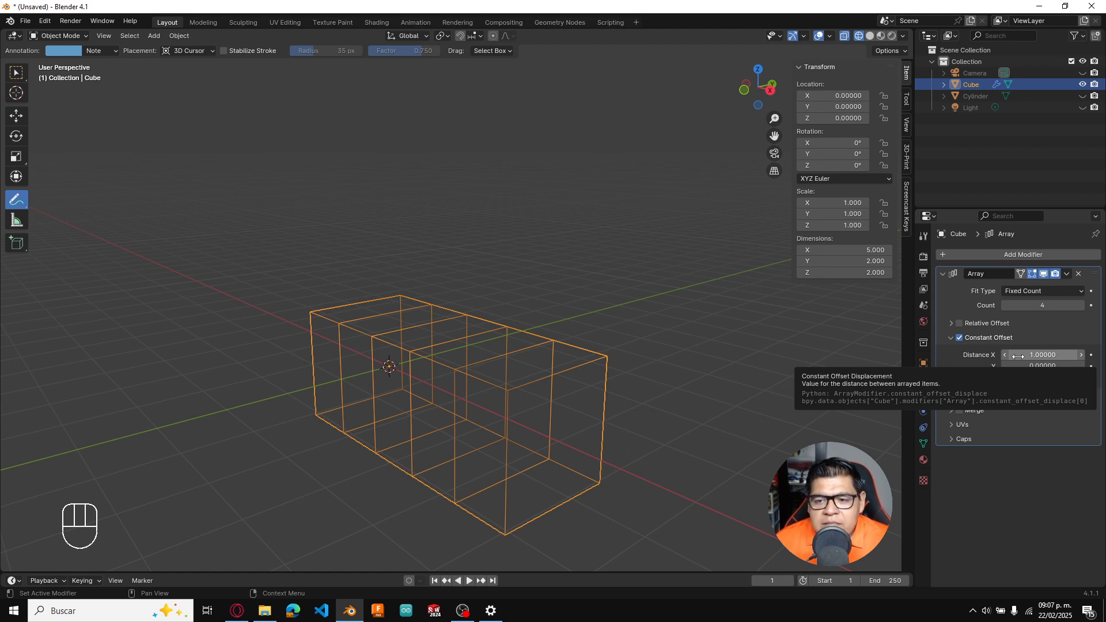
Check the scene's unit settings and return to the cube's Array modifier settings
left_click(924, 306)
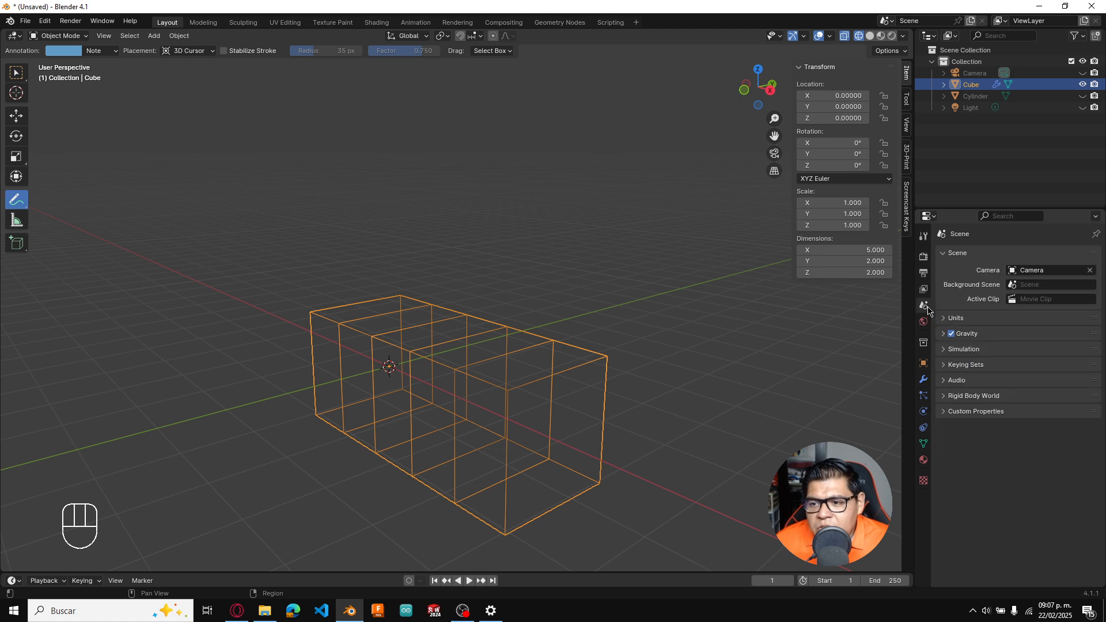
left_click(968, 318)
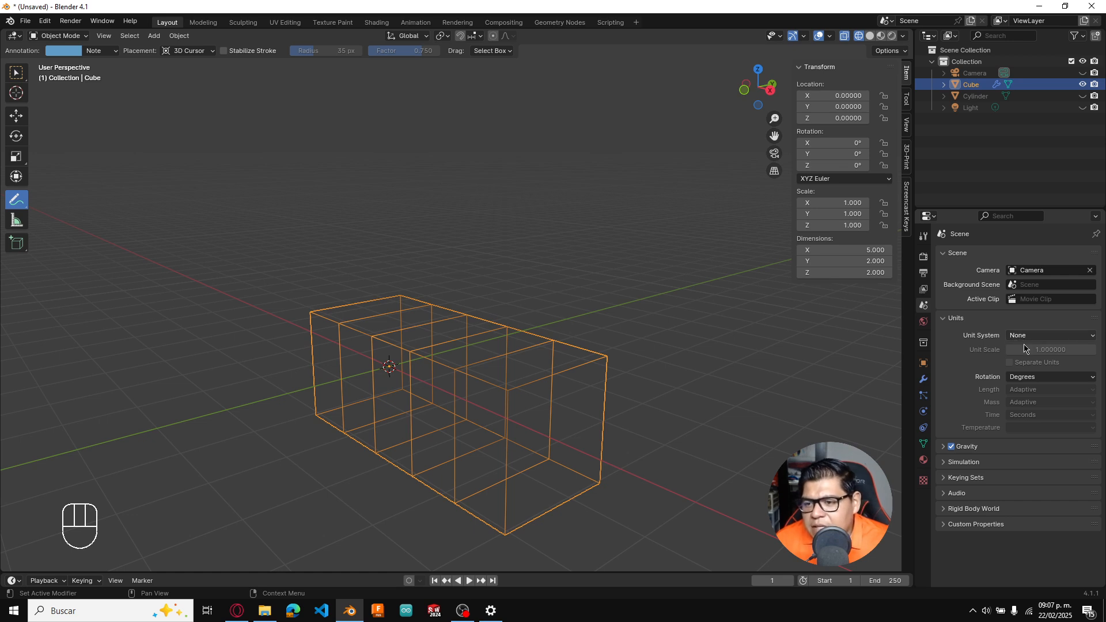
left_click(967, 319)
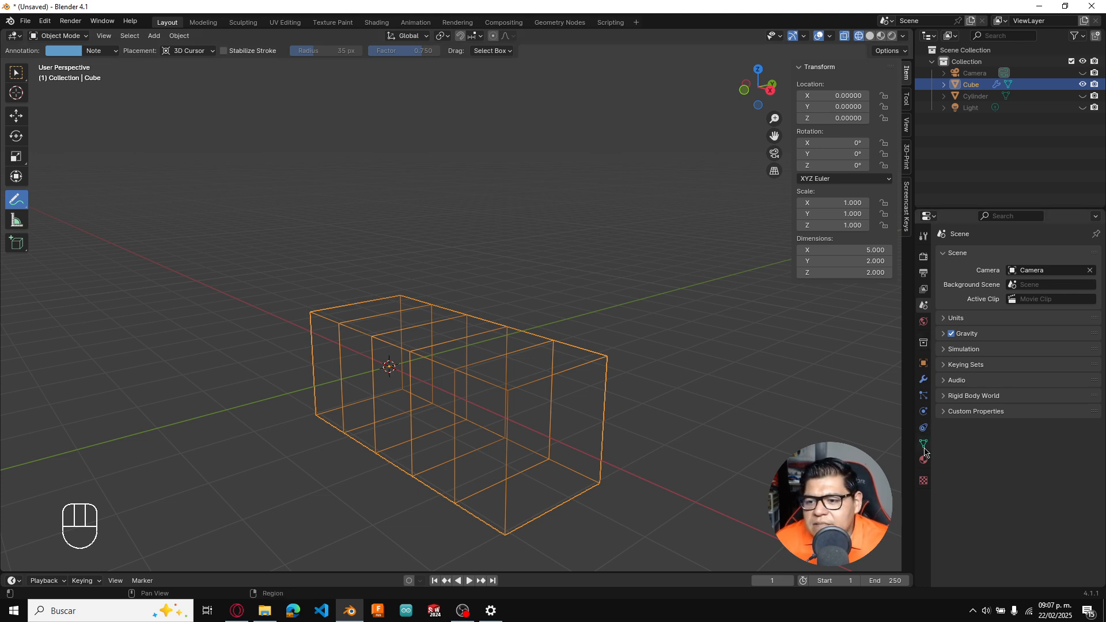
left_click(923, 381)
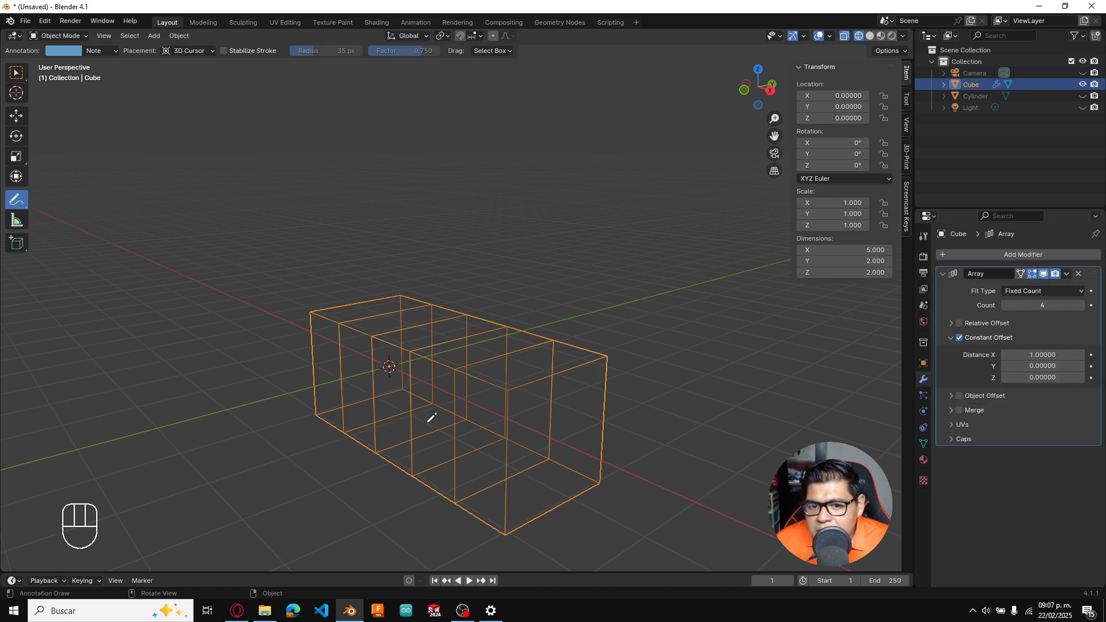
Align the view to the front and reduce the array's count to 2
key("KP_1")
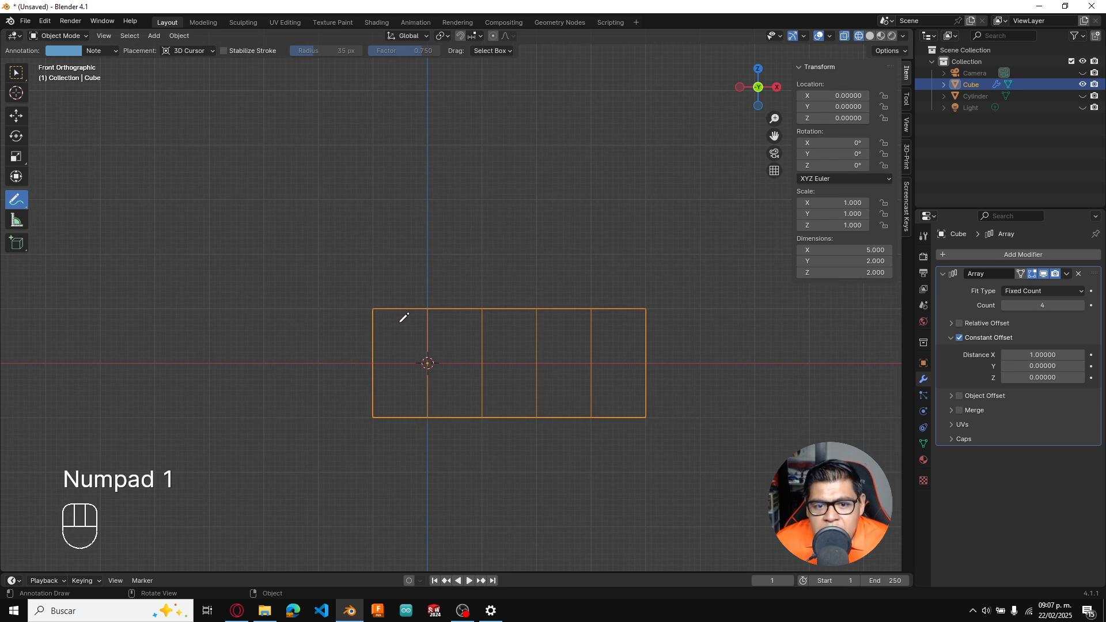
scroll(409, 314, "down", 3)
scroll(410, 320, "up", 6)
middle_click_drag(492, 334, 486, 299, "shift")
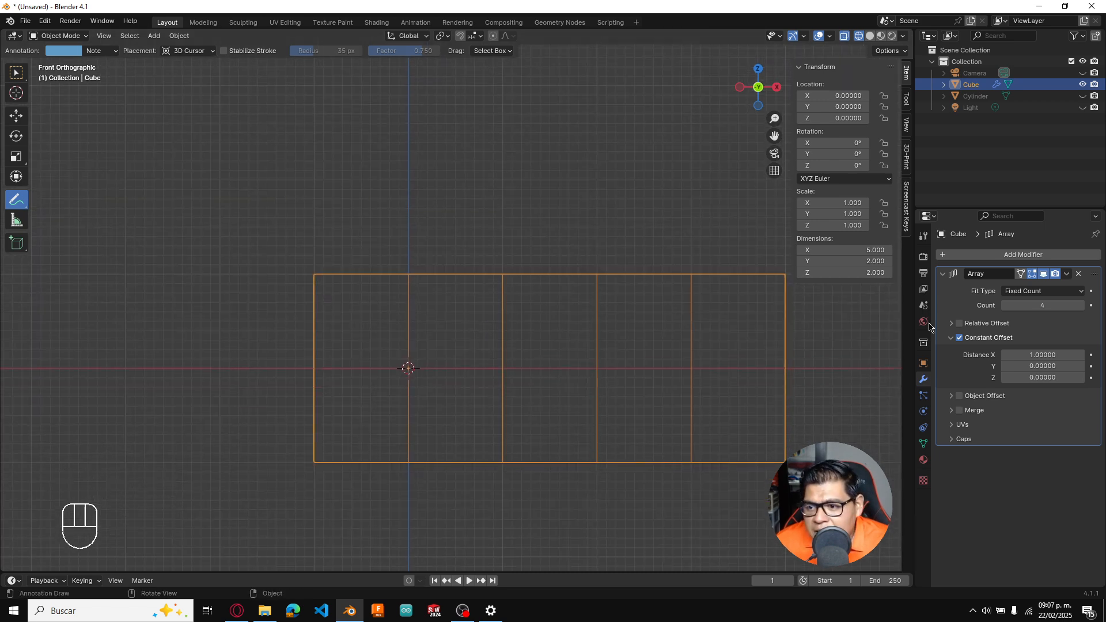
left_click(1005, 306)
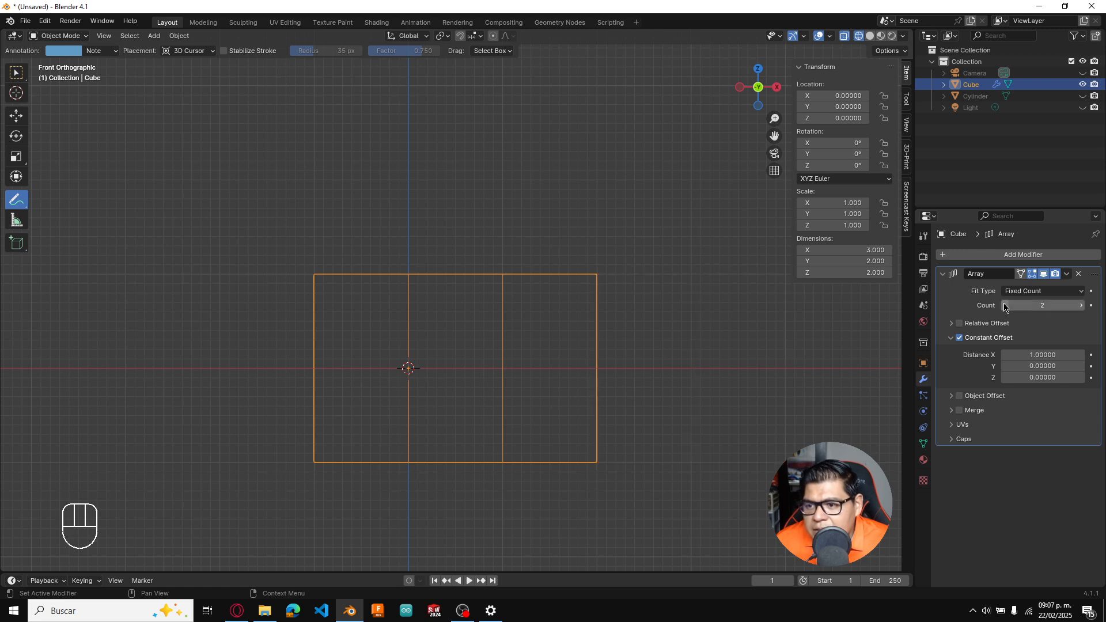
left_click(1004, 305)
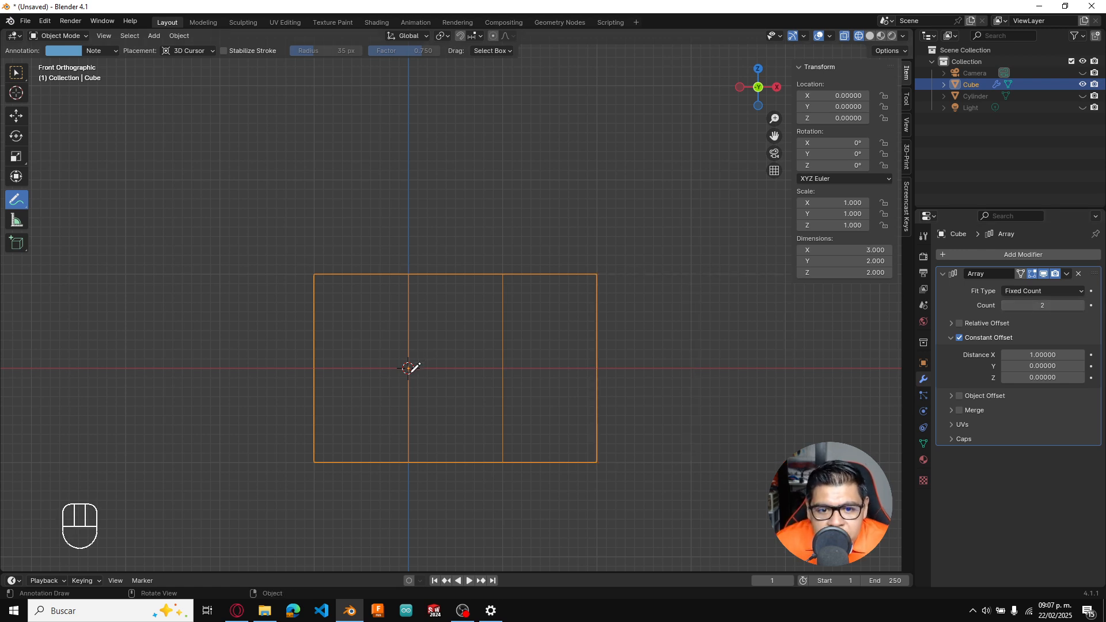
Annotate the centres of the original cube and its copy, and draw a labelled distance line of one unit between them above the cubes
left_click_drag(413, 365, 408, 370)
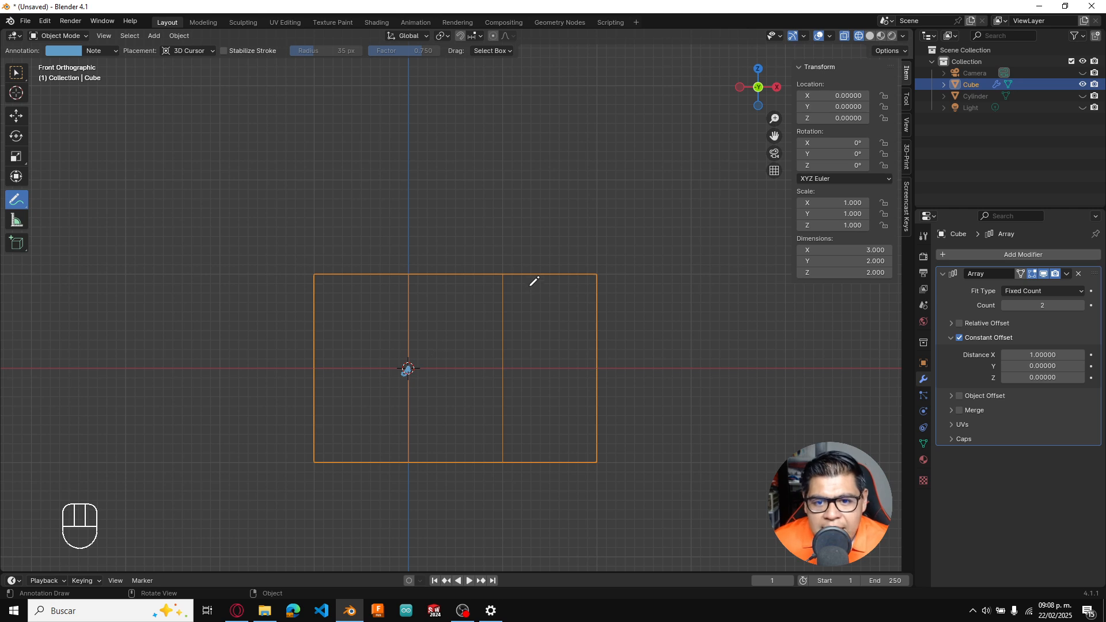
left_click_drag(502, 365, 505, 364)
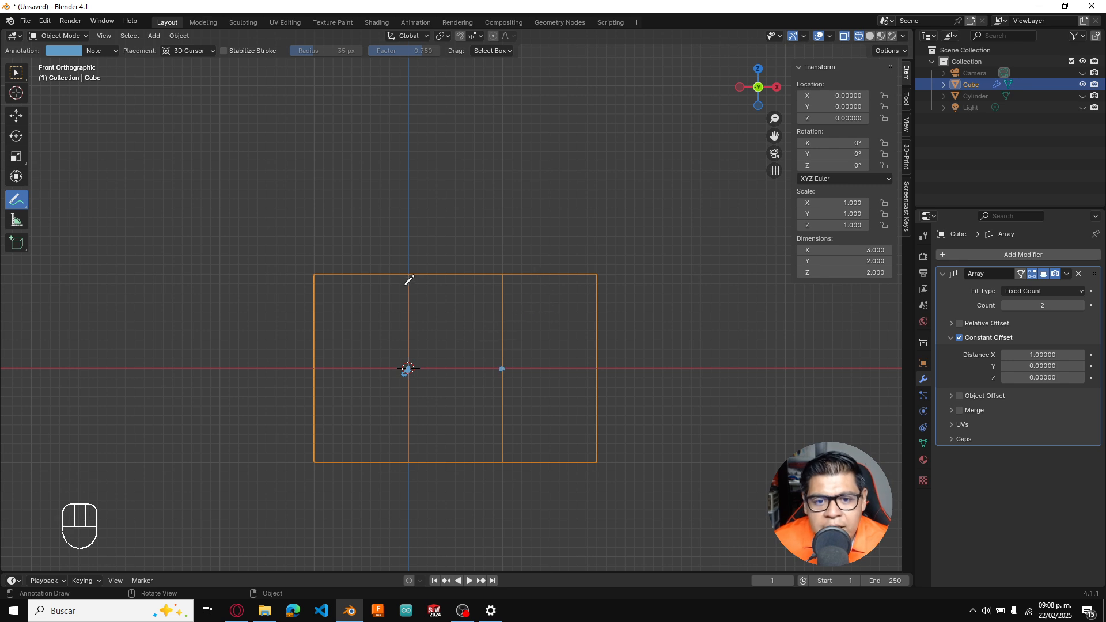
mouse_move(408, 180)
left_mouse_down()
mouse_move(497, 173)
mouse_move(500, 183)
left_mouse_up()
mouse_move(406, 173)
left_mouse_down()
mouse_move(406, 185)
mouse_move(440, 161)
mouse_move(452, 166)
left_mouse_up()
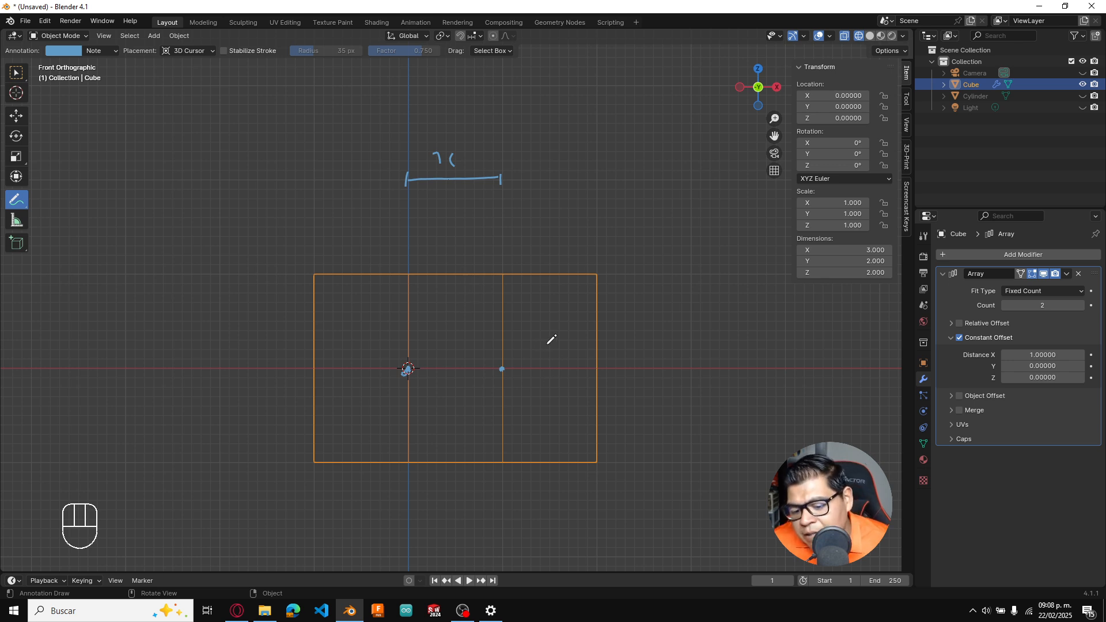
Set the array's constant offset Distance X to 1.5
left_click(1064, 356)
type("1.5")
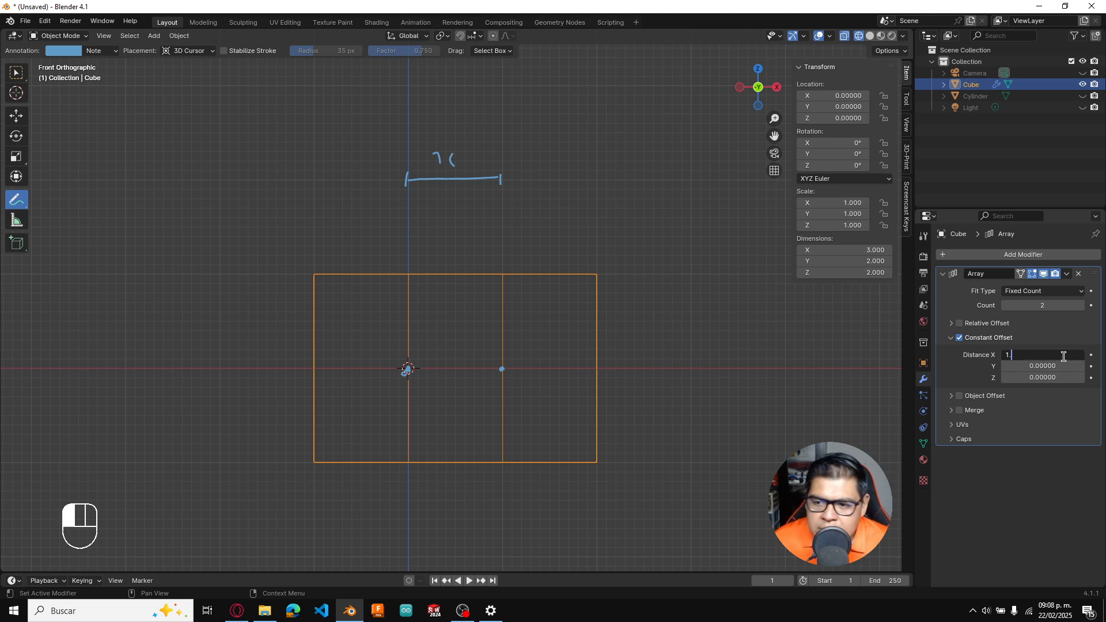
key("Return")
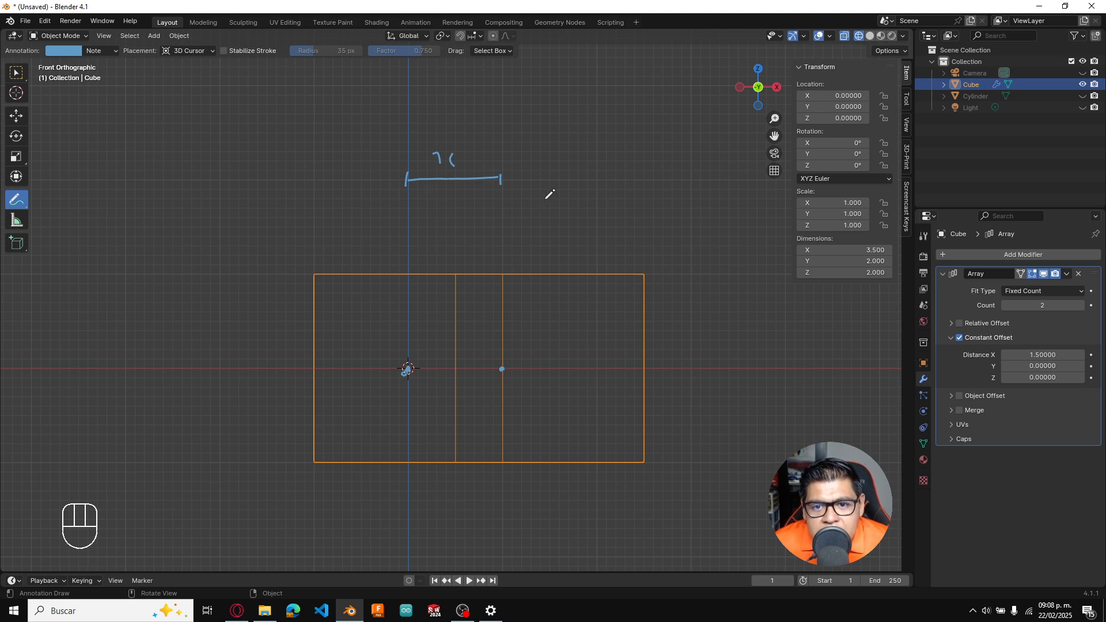
Annotate the shifted copy's centre with a dot and a vertical line, and label the extra distance above the cubes as 0.5
left_click_drag(549, 180, 548, 256)
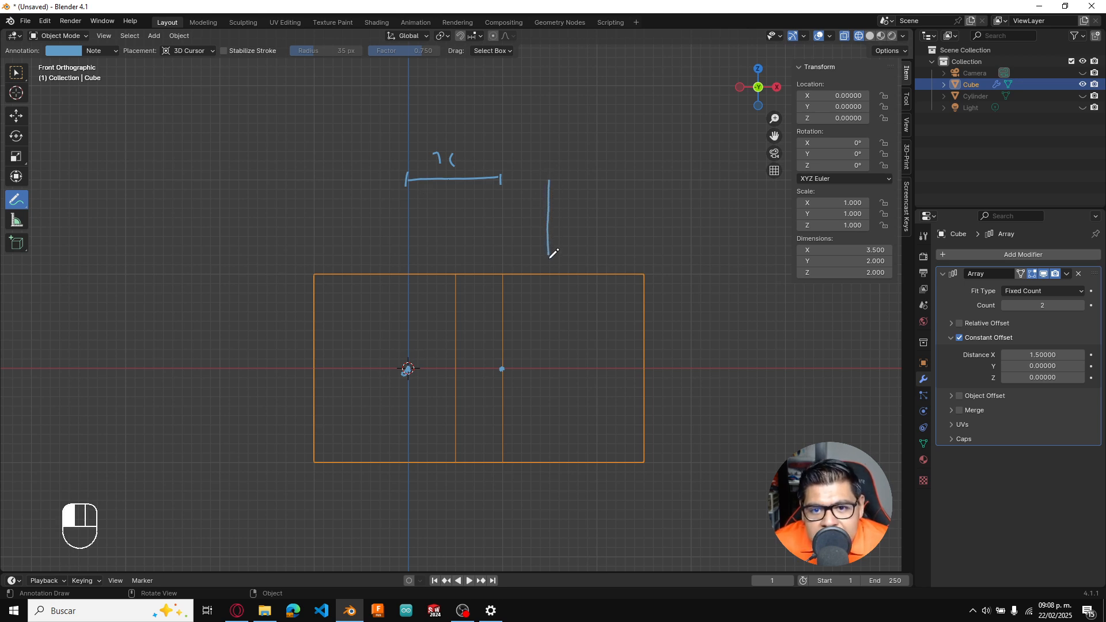
left_click(548, 173)
left_click_drag(549, 364, 548, 371)
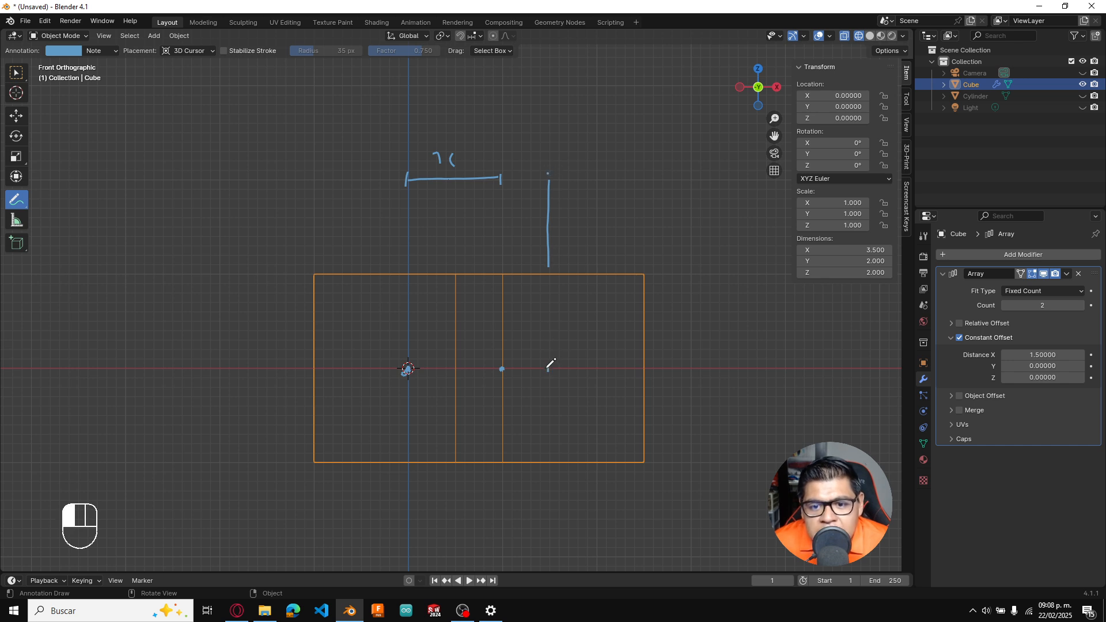
left_click_drag(507, 162, 546, 162)
mouse_move(534, 119)
left_mouse_down()
mouse_move(524, 128)
mouse_move(544, 119)
mouse_move(544, 133)
mouse_move(558, 131)
left_mouse_up()
left_click(537, 129)
left_click(560, 127)
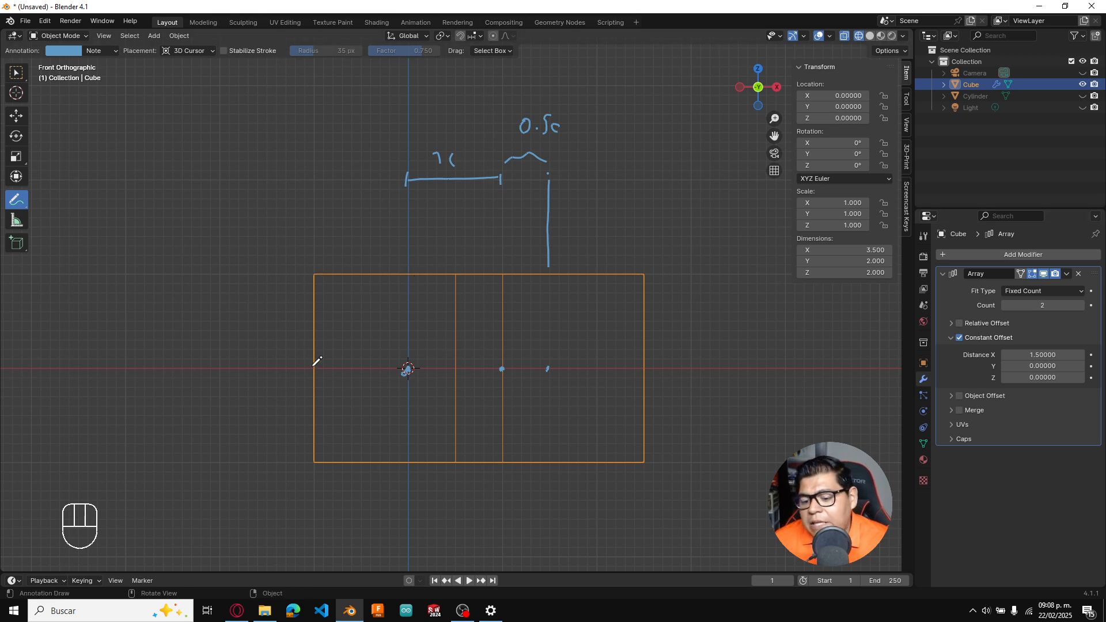
Set the array's constant offset Distance X to 2
left_click(1081, 357)
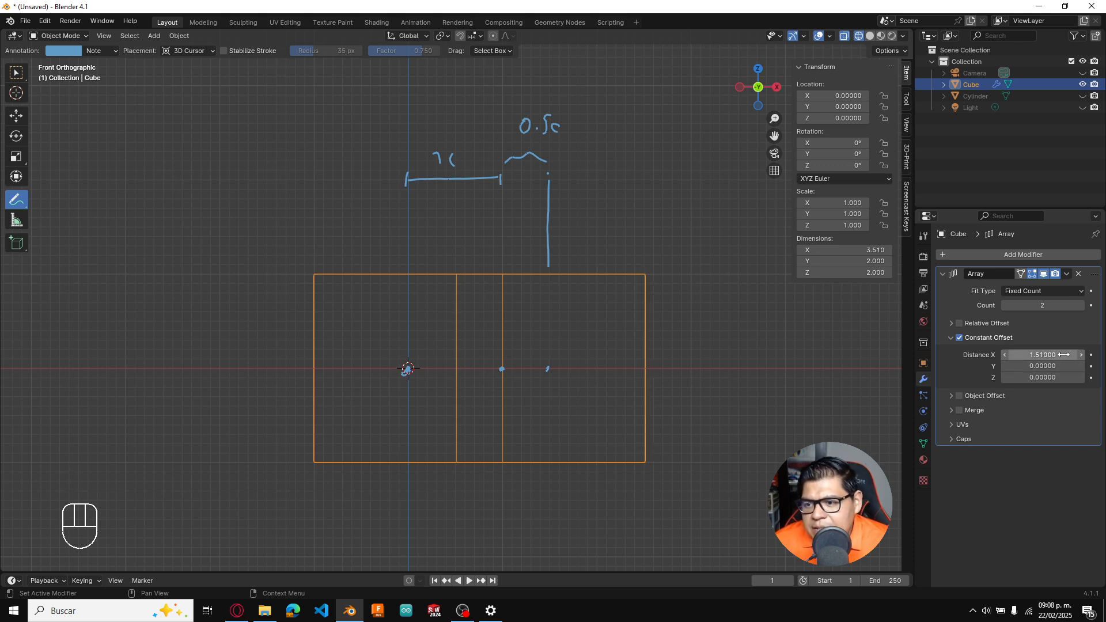
left_click(1062, 354)
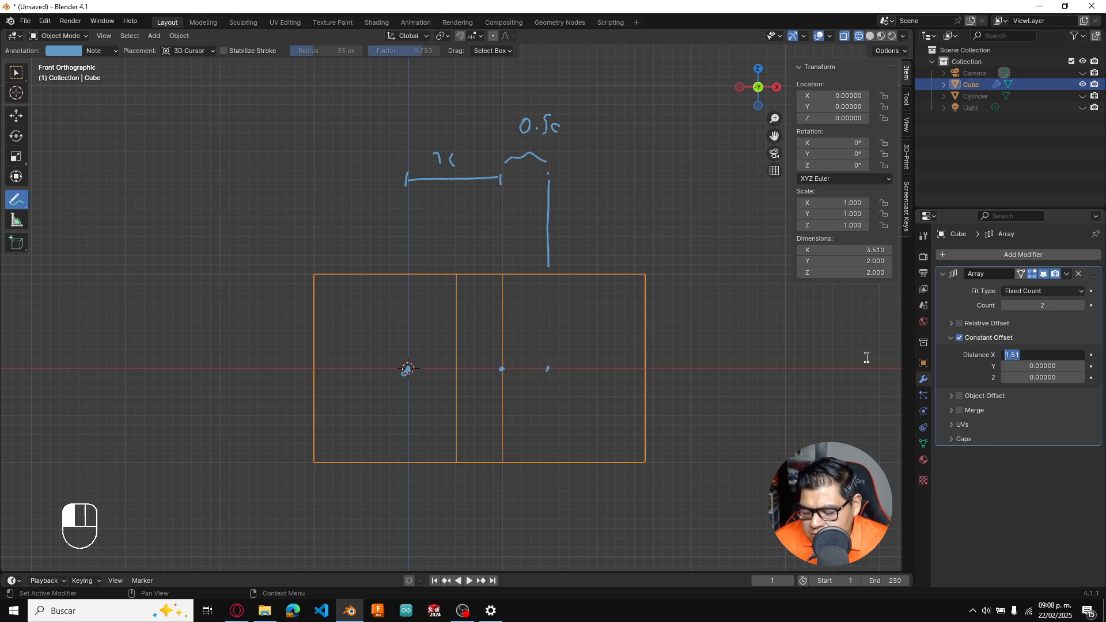
type("2")
key("Return")
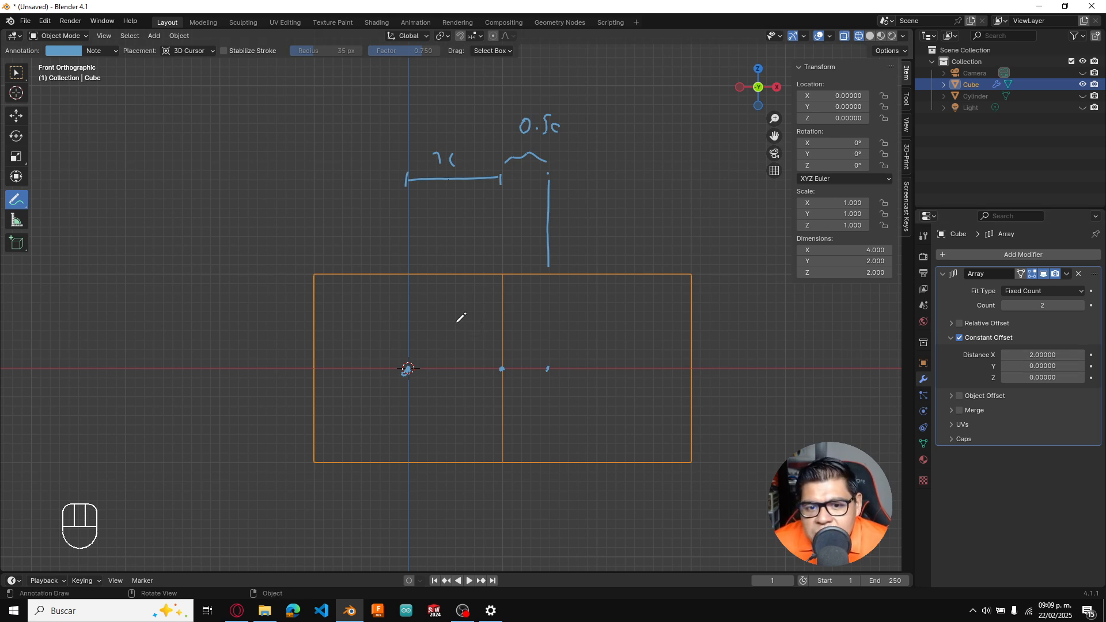
Draw a longer distance line with end marks between the two cubes' centres, and mark the copy's centre on the X axis
left_click_drag(408, 219, 596, 208)
left_click_drag(596, 198, 596, 218)
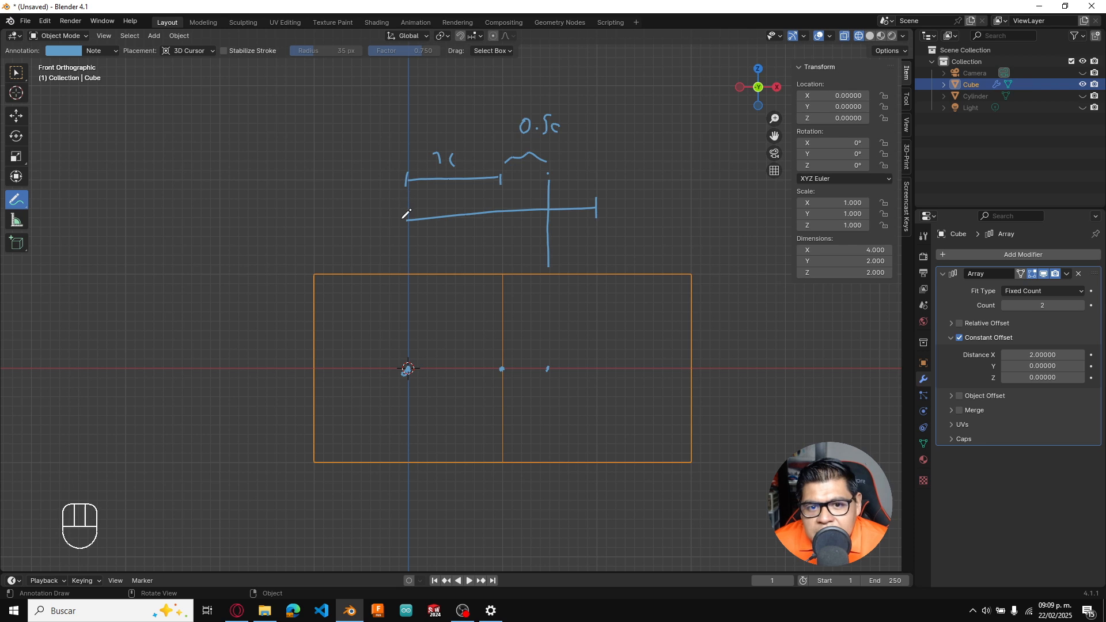
left_click_drag(399, 209, 401, 238)
left_click_drag(595, 364, 597, 371)
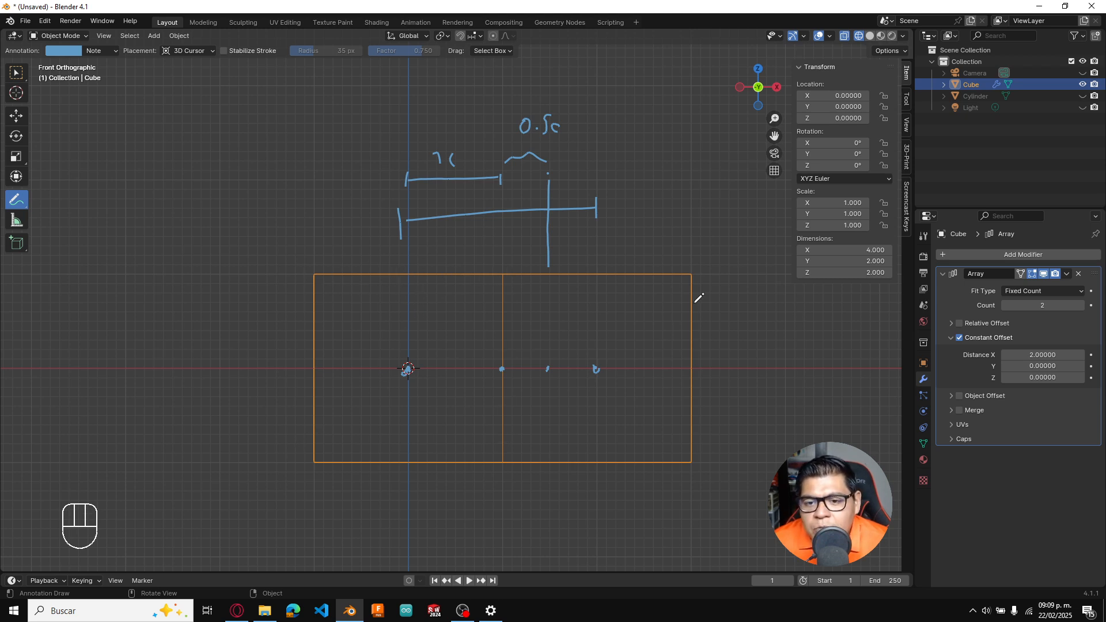
Set the constant offset Distance X to 2.5 and mark the copy's centre with a dot
left_click_drag(1048, 356, 1057, 355)
left_click(1069, 361)
type("2.5")
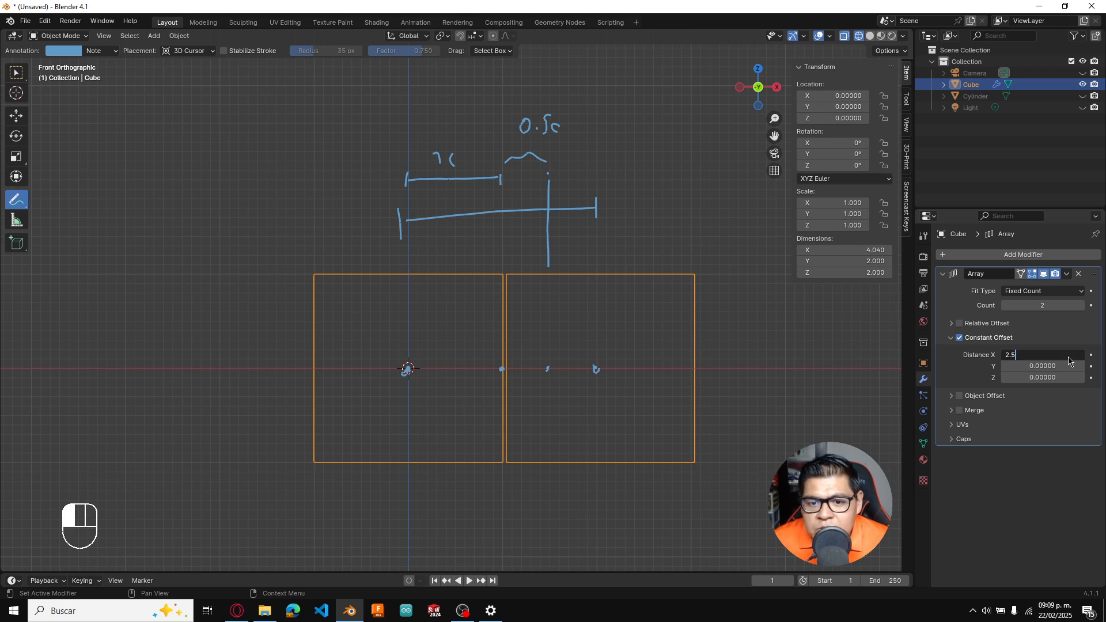
key("Return")
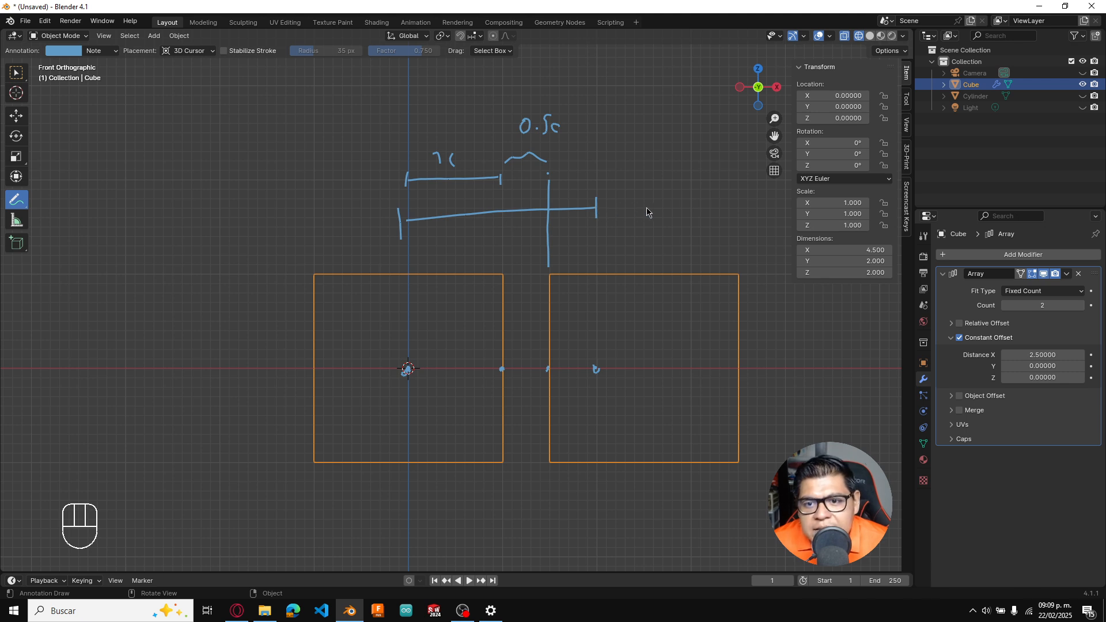
left_click(653, 369)
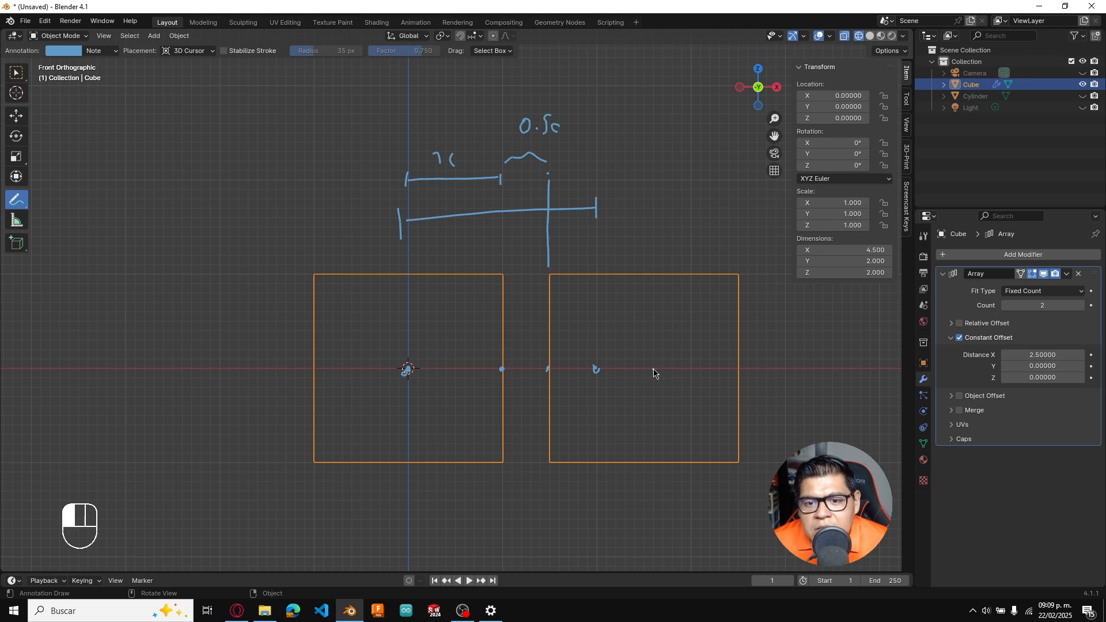
Turn off the array's Constant Offset and enable Relative Offset with its factor values expanded
left_click(960, 337)
left_click(959, 323)
left_click(951, 323)
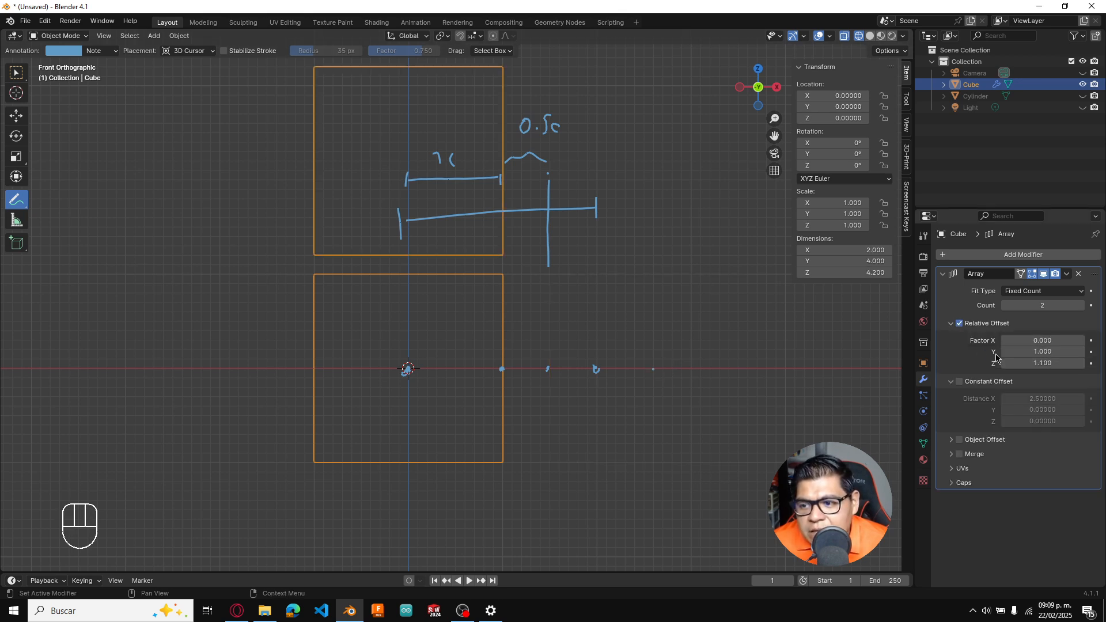
Set the relative offset factors to X 1.5, Y 0 and Z 0, and mark the copy's centre with a cross
double_click(1052, 363)
type("0")
key("Return")
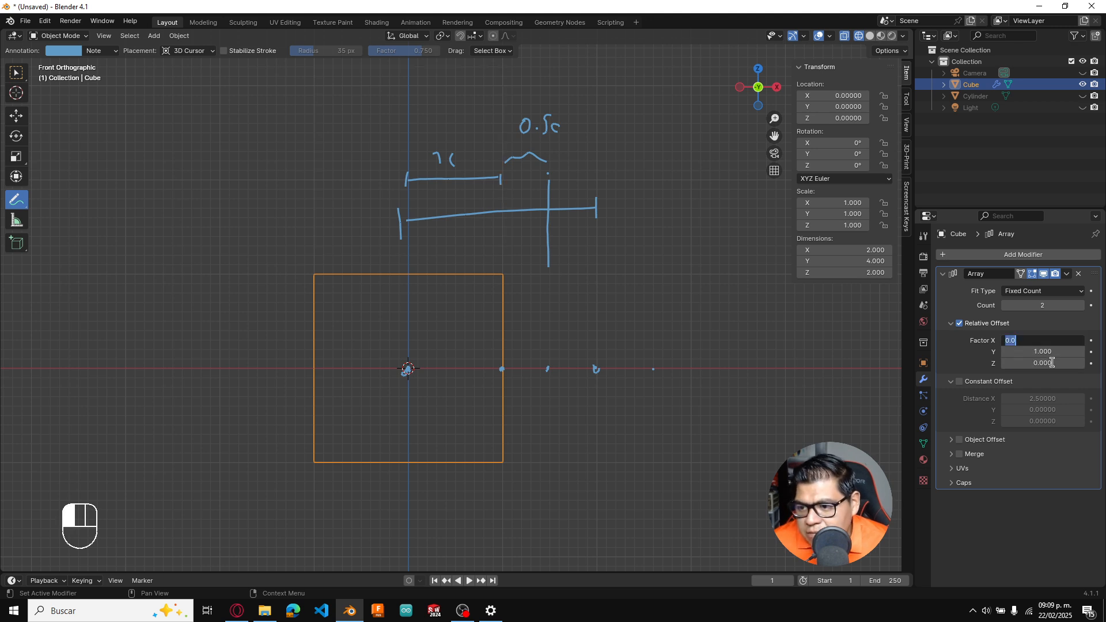
double_click(1052, 352)
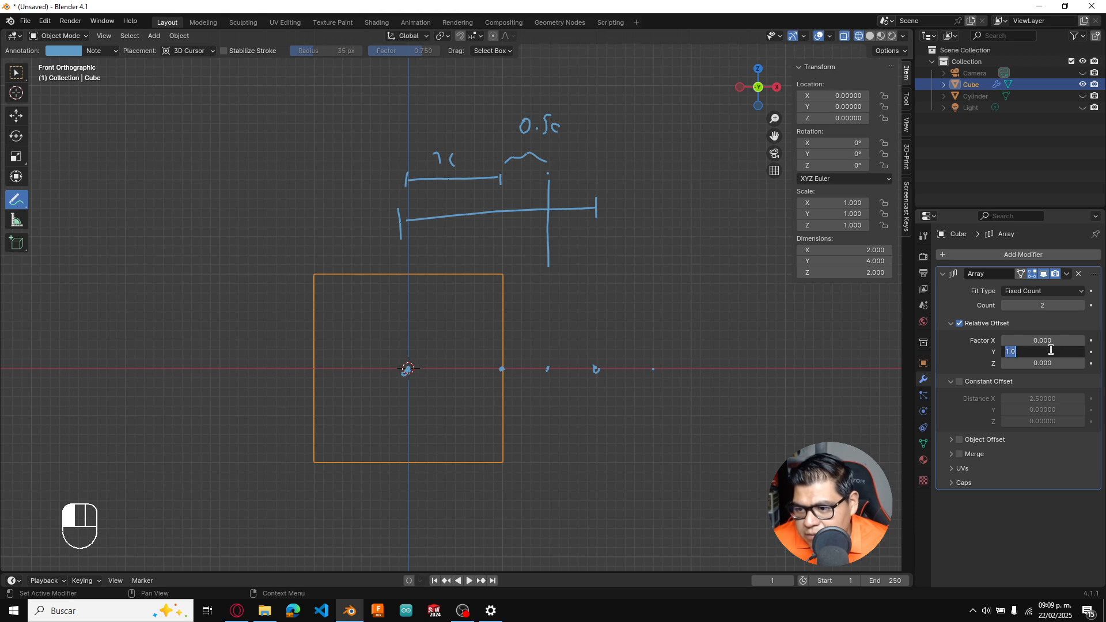
type("0")
key("Return")
double_click(1047, 342)
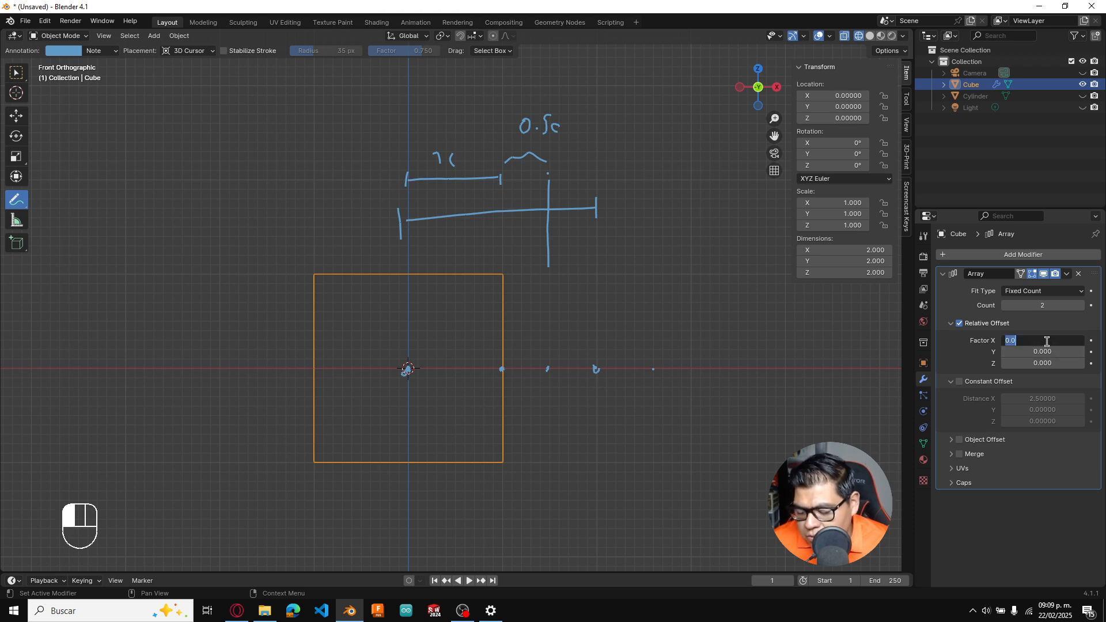
type("1.5")
key("Return")
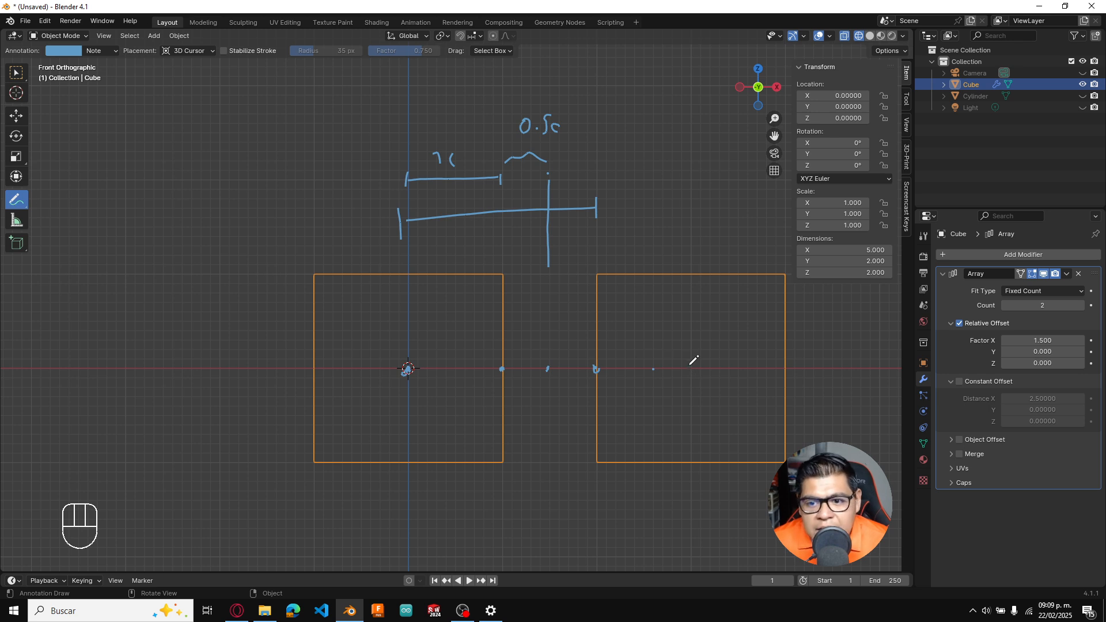
mouse_move(684, 361)
left_mouse_down()
mouse_move(697, 380)
mouse_move(682, 381)
left_mouse_up()
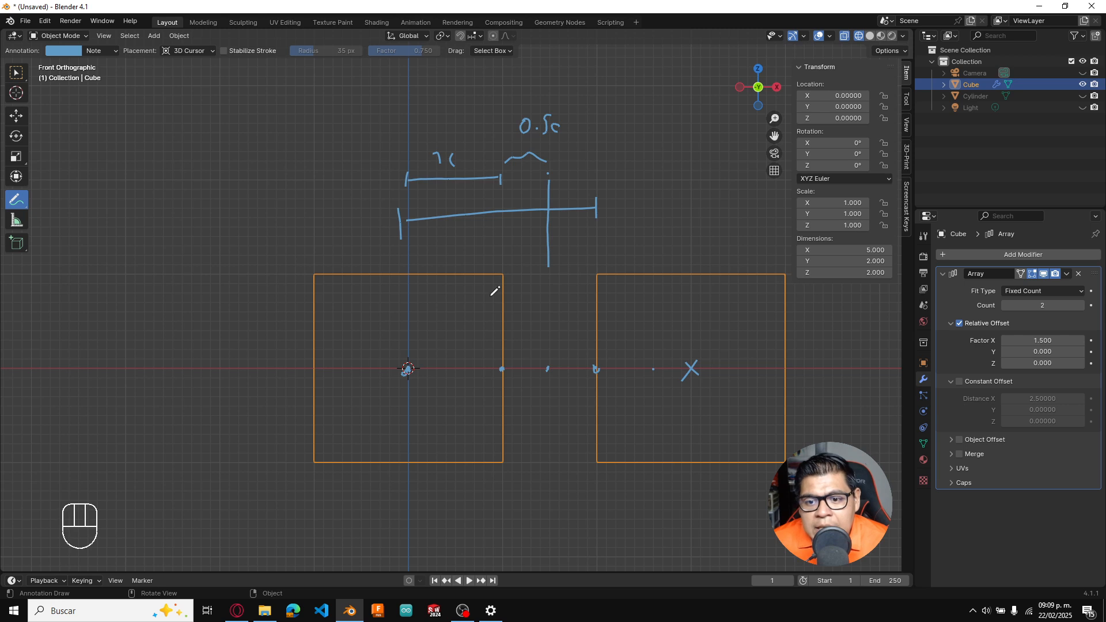
Toggle Relative Offset and Constant Offset off and on to compare their combined effect, leaving only Relative Offset enabled
left_click(974, 325)
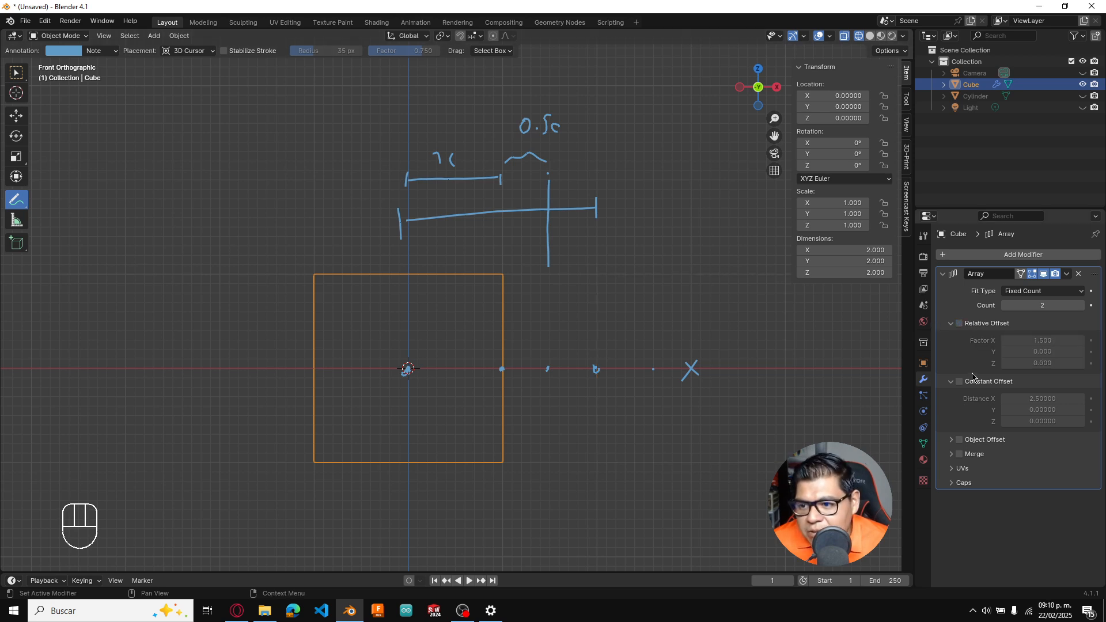
left_click(977, 382)
left_click(977, 325)
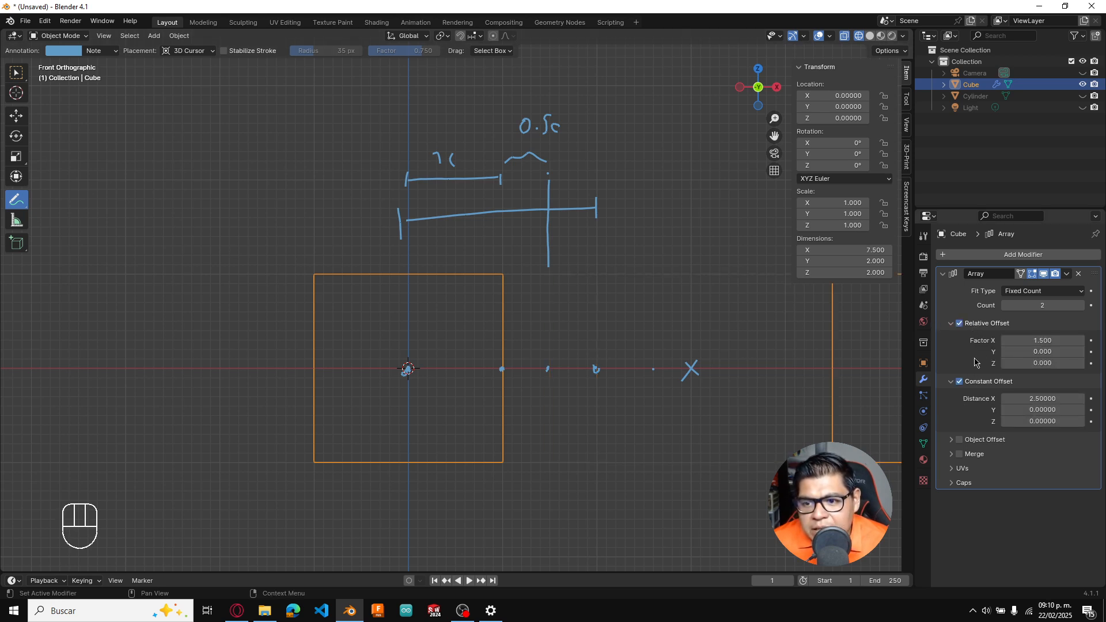
left_click(977, 383)
left_click(975, 324)
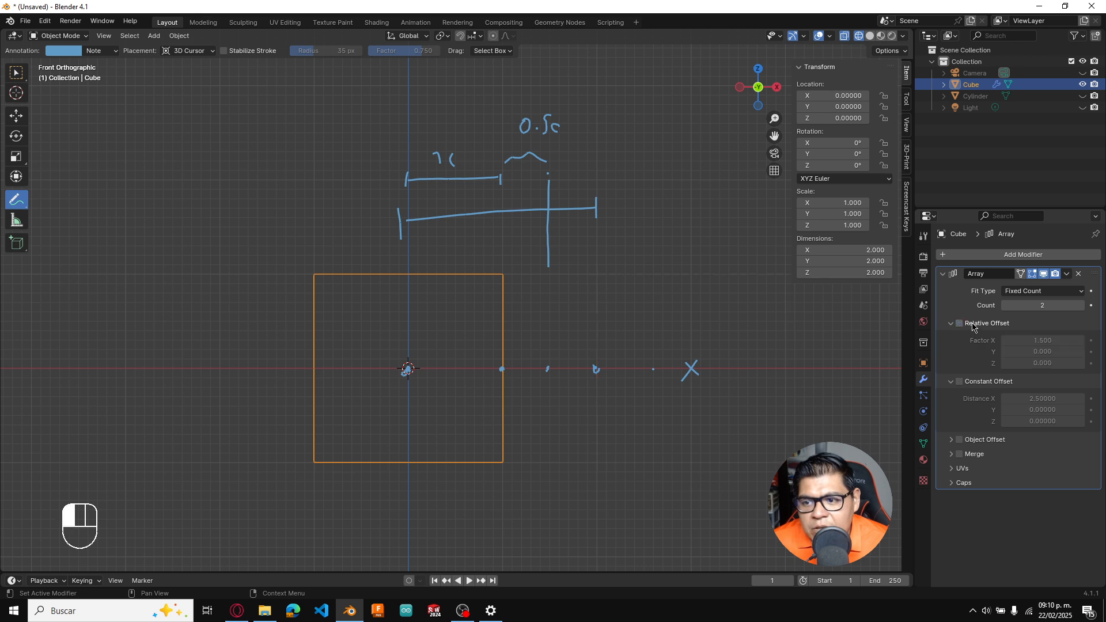
left_click(972, 381)
left_click(959, 324)
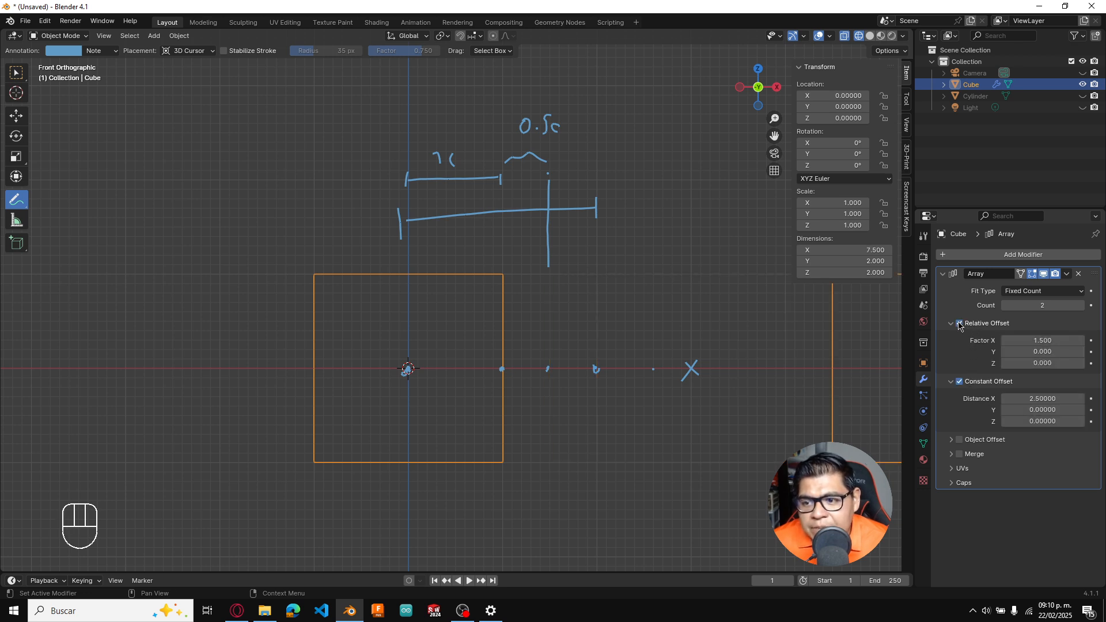
left_click(962, 382)
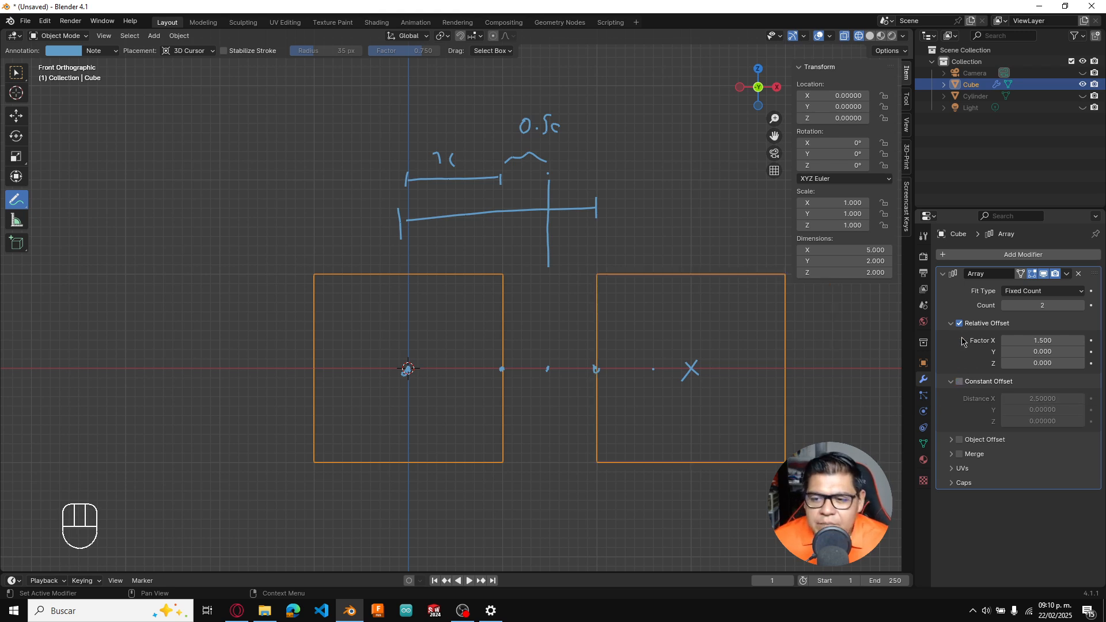
left_click(960, 325)
left_click(960, 324)
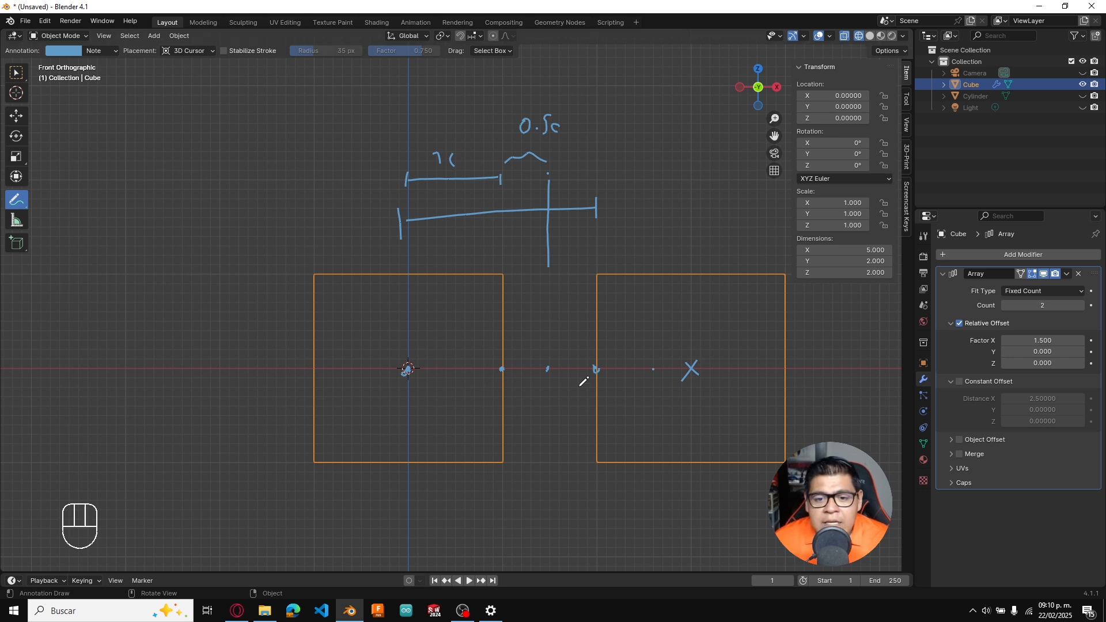
Erase all annotation strokes around the cubes with the Annotate Eraser
scroll(675, 373, "up", 3)
scroll(676, 375, "down", 3)
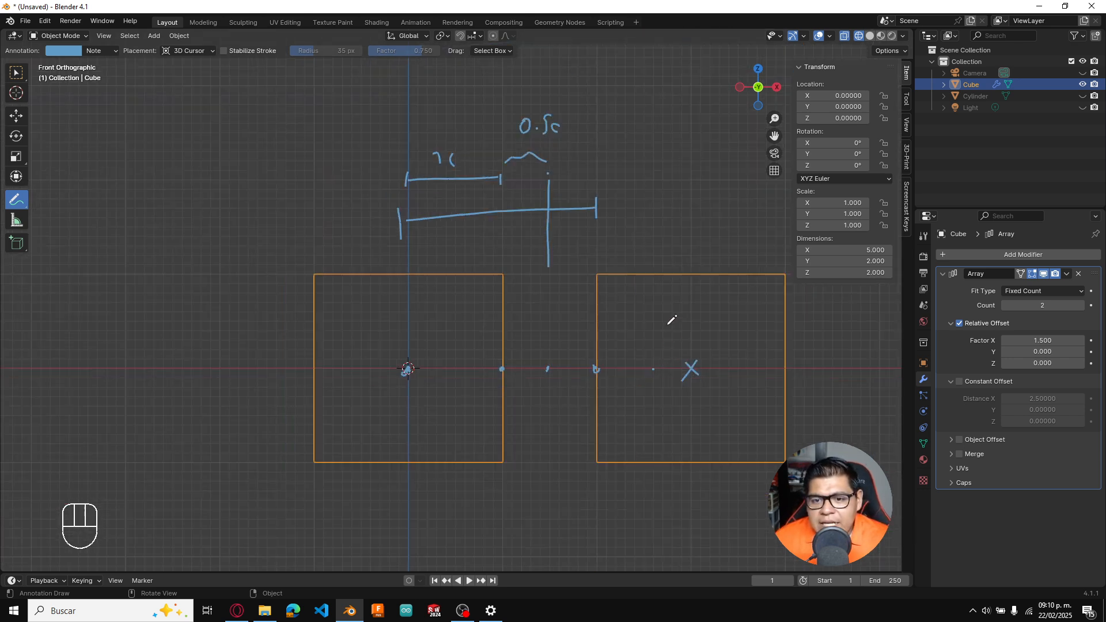
scroll(670, 306, "up", 2)
middle_click_drag(671, 295, 693, 347)
scroll(693, 347, "down", 5)
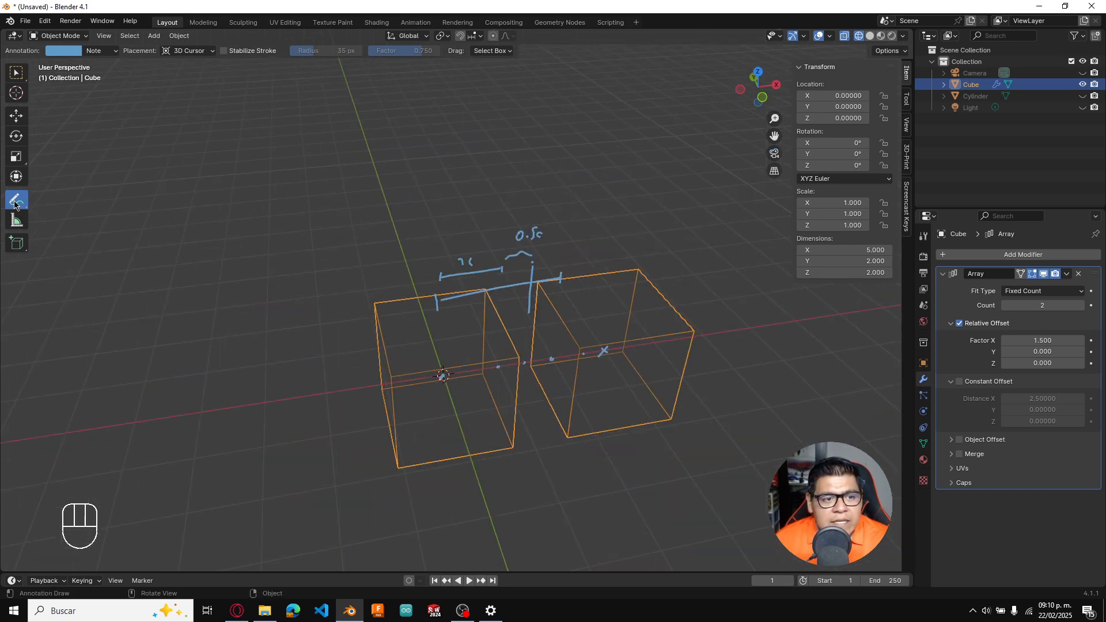
left_click_drag(15, 204, 103, 277)
left_click_drag(600, 345, 365, 422)
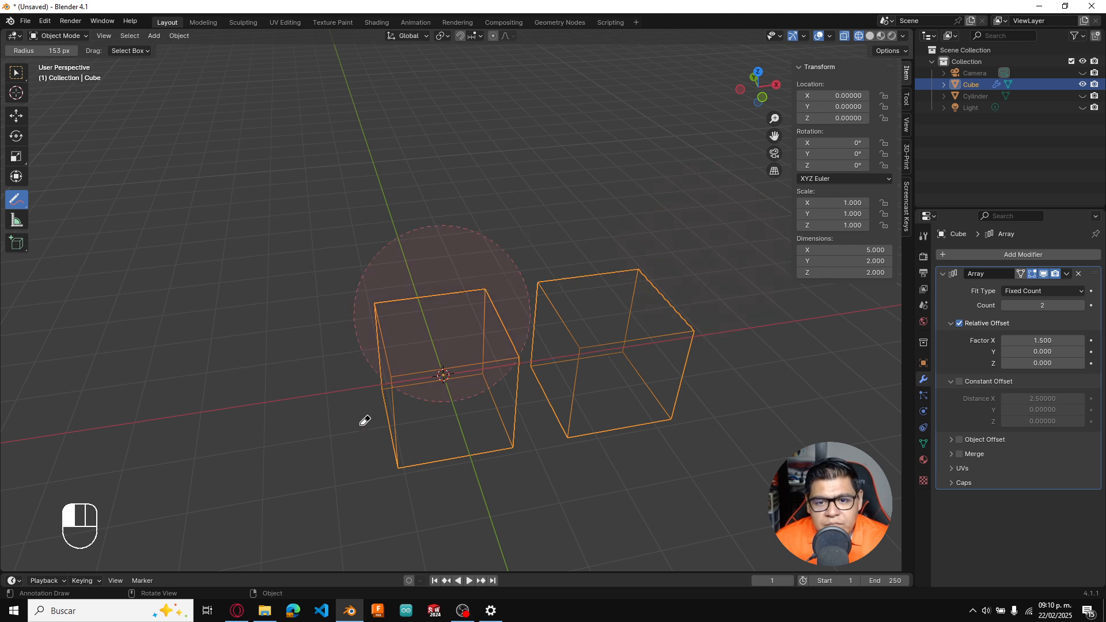
key("Escape")
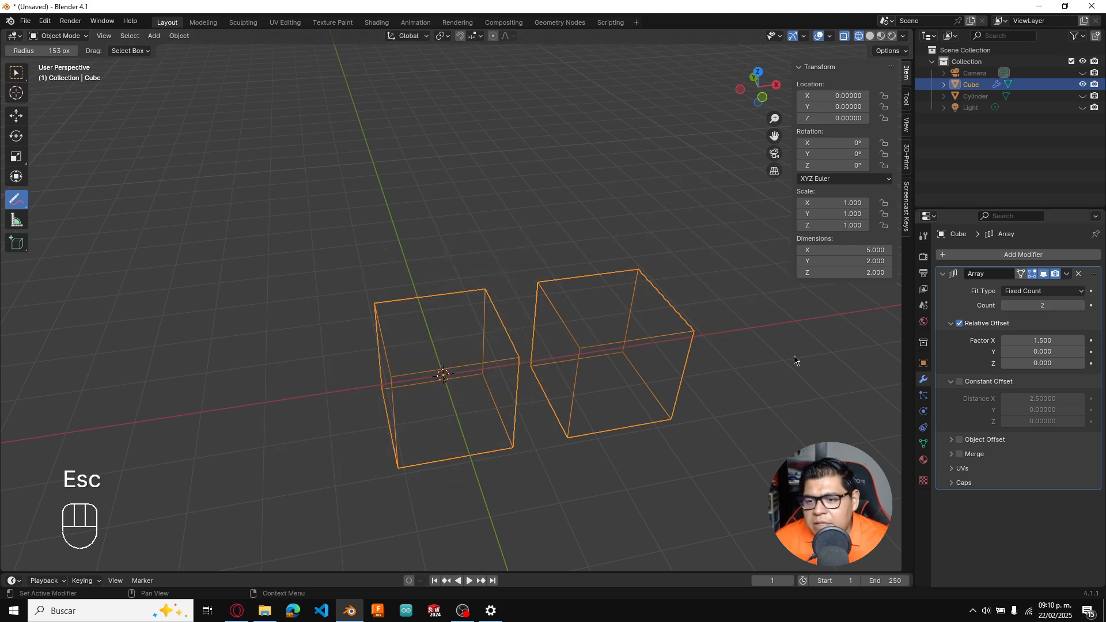
Increase the array's count to 3 cubes along the X axis
middle_click_drag(548, 346, 481, 341, "shift")
scroll(582, 360, "down", 3)
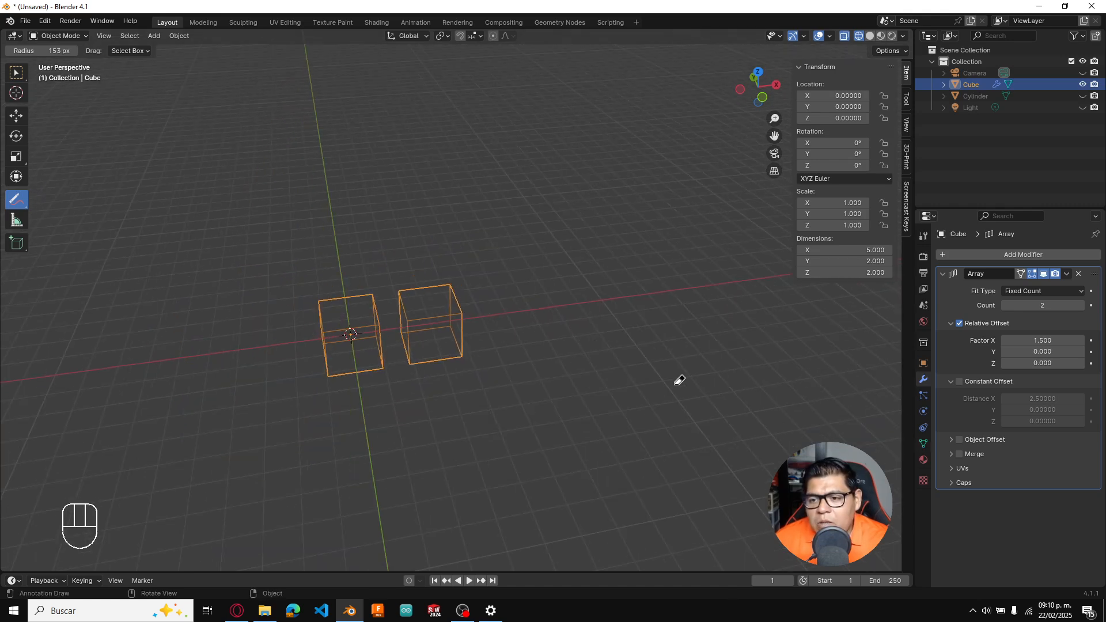
middle_click_drag(668, 302, 508, 342, "shift")
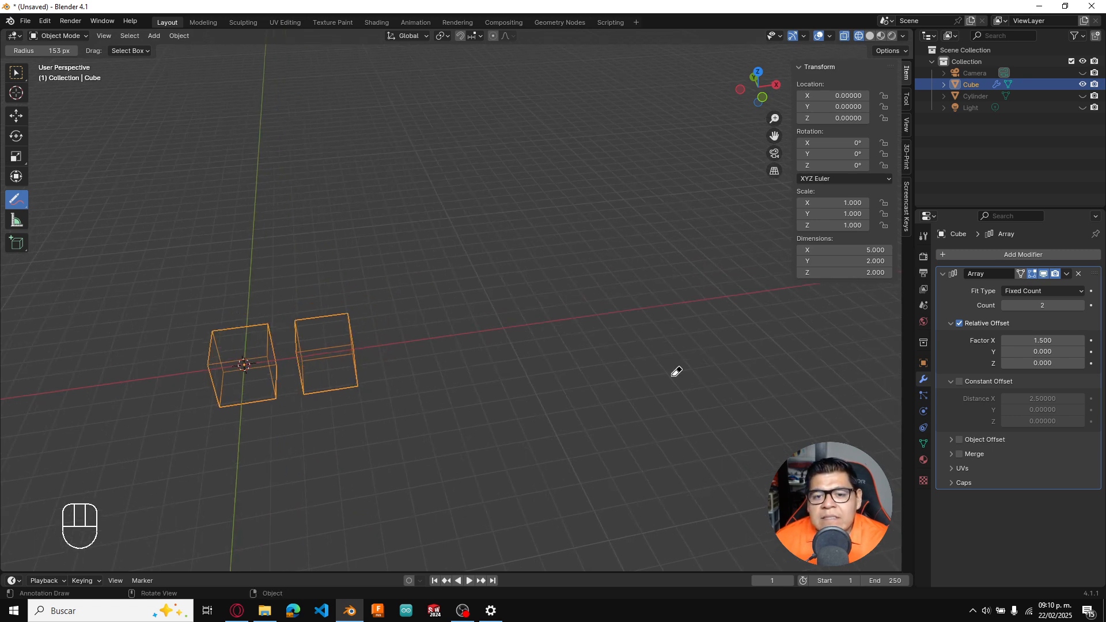
left_click(1081, 308)
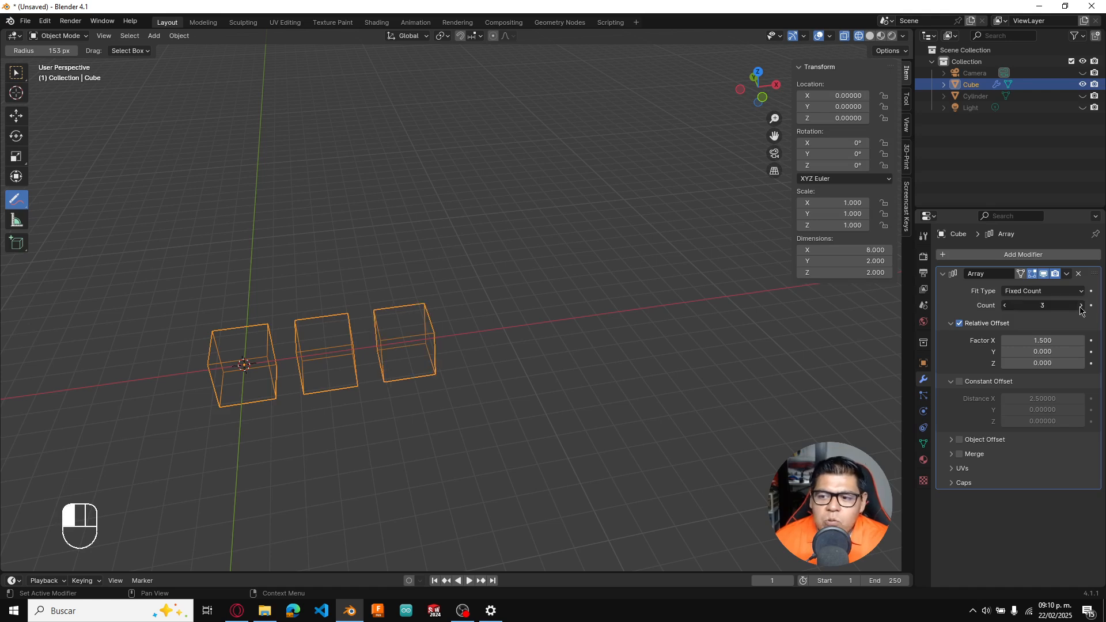
Increase the array's fixed count to 7 cubes along the X axis
left_click(1081, 307)
left_click(1080, 307)
left_click(1081, 308)
left_click(1081, 308)
middle_click_drag(501, 388, 488, 386, "shift")
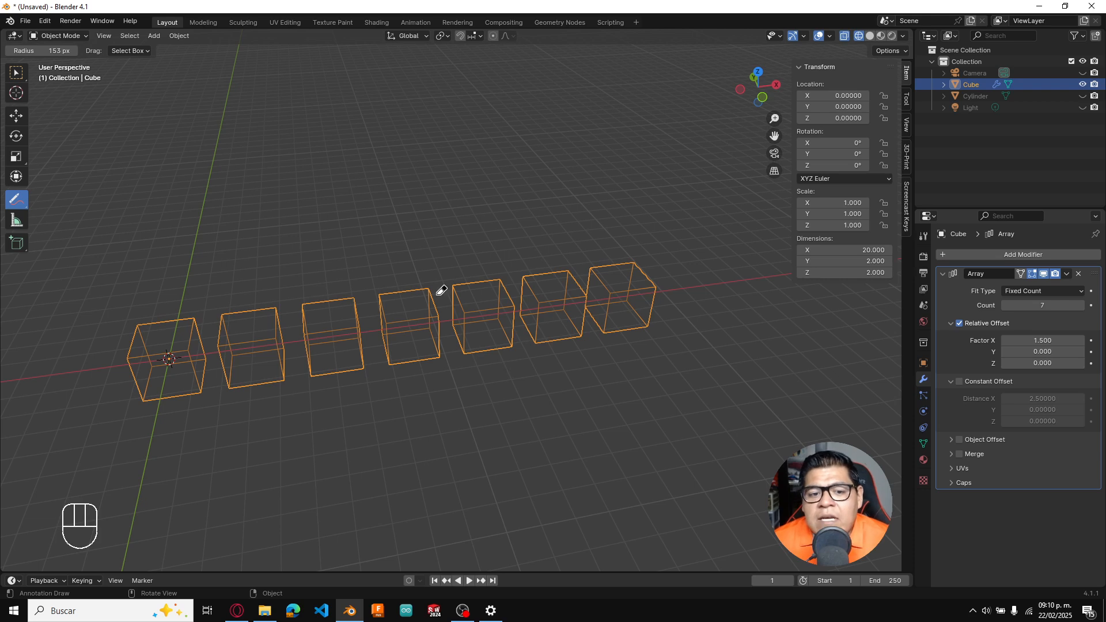
Activate the Move tool, collapse the Array modifier's settings and reselect the cube array
left_click(17, 116)
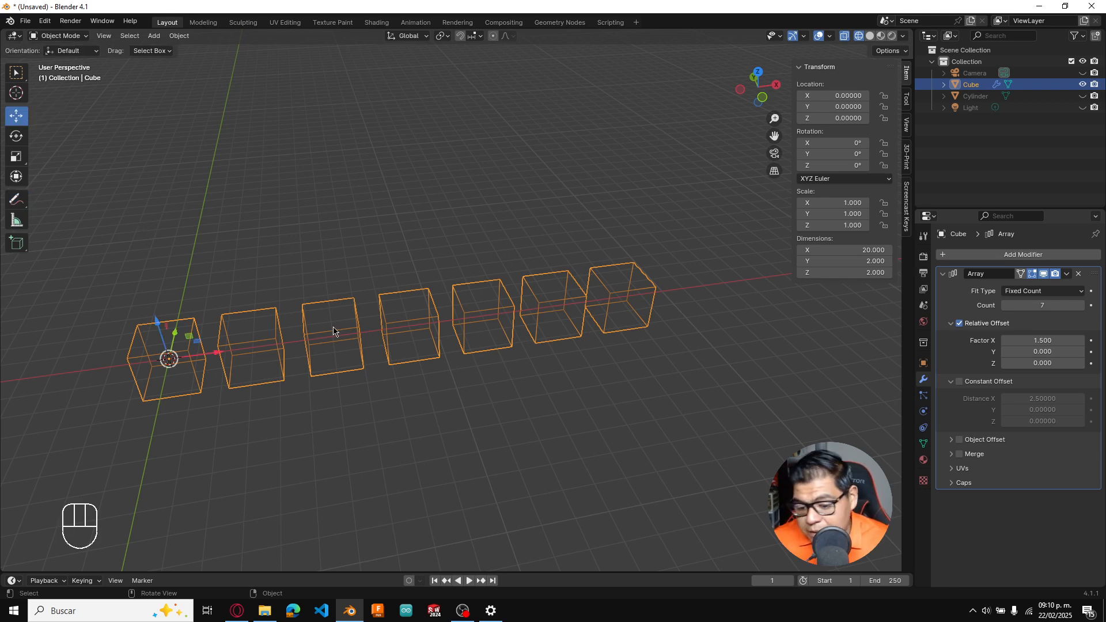
middle_click_drag(565, 323, 709, 341, "shift")
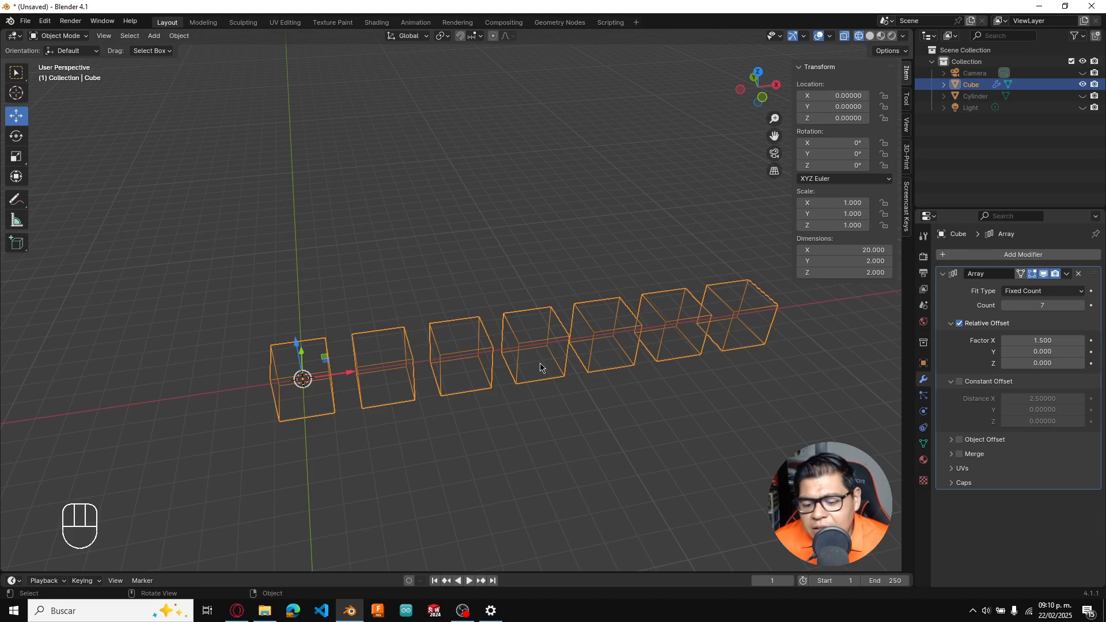
left_click(781, 423)
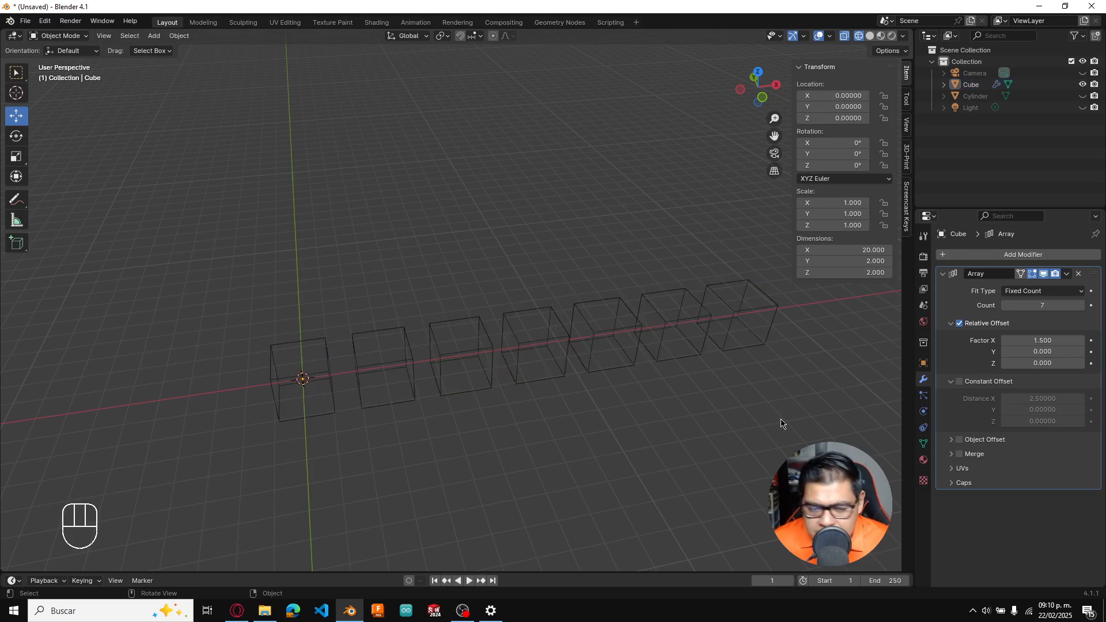
left_click(944, 273)
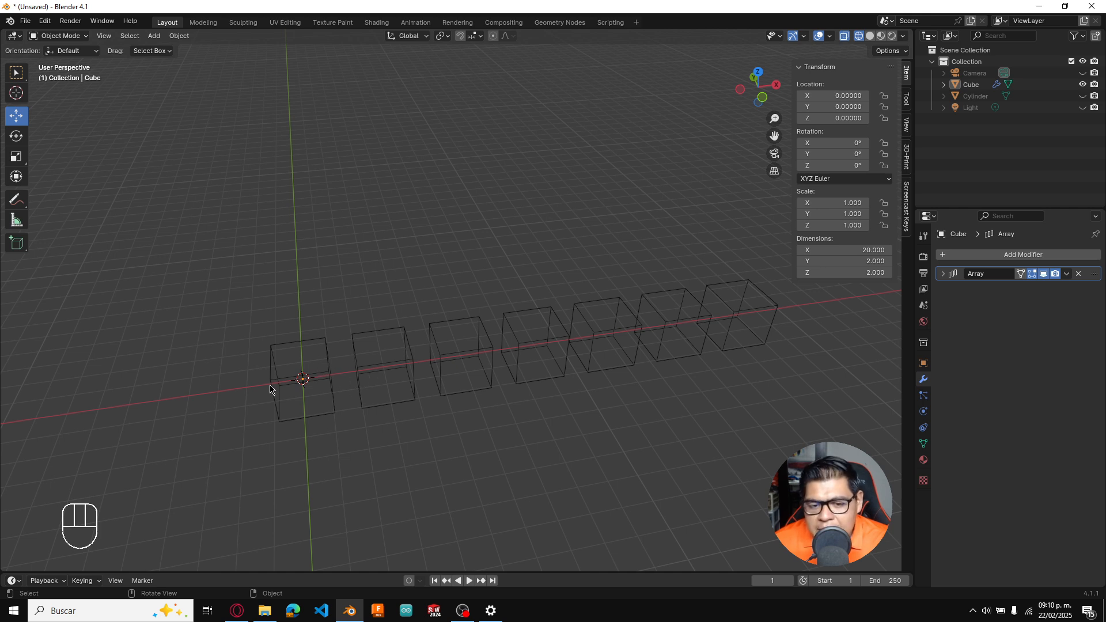
left_click(326, 354)
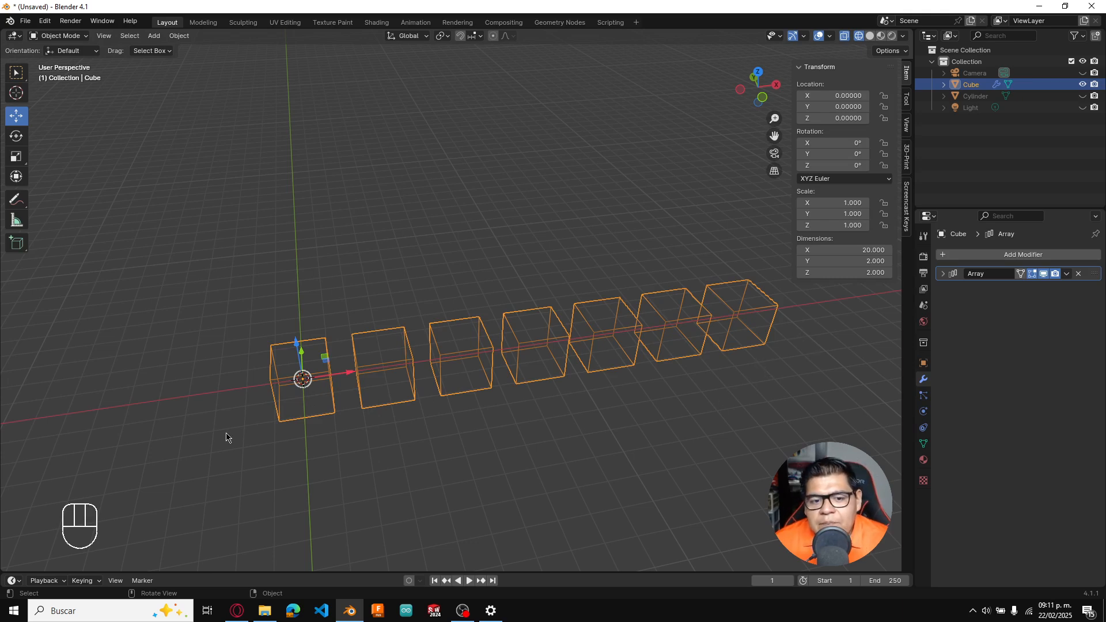
Annotate one arrow parallel to the row of cubes and a second arrow pointing up beside the first cube
left_click(17, 203)
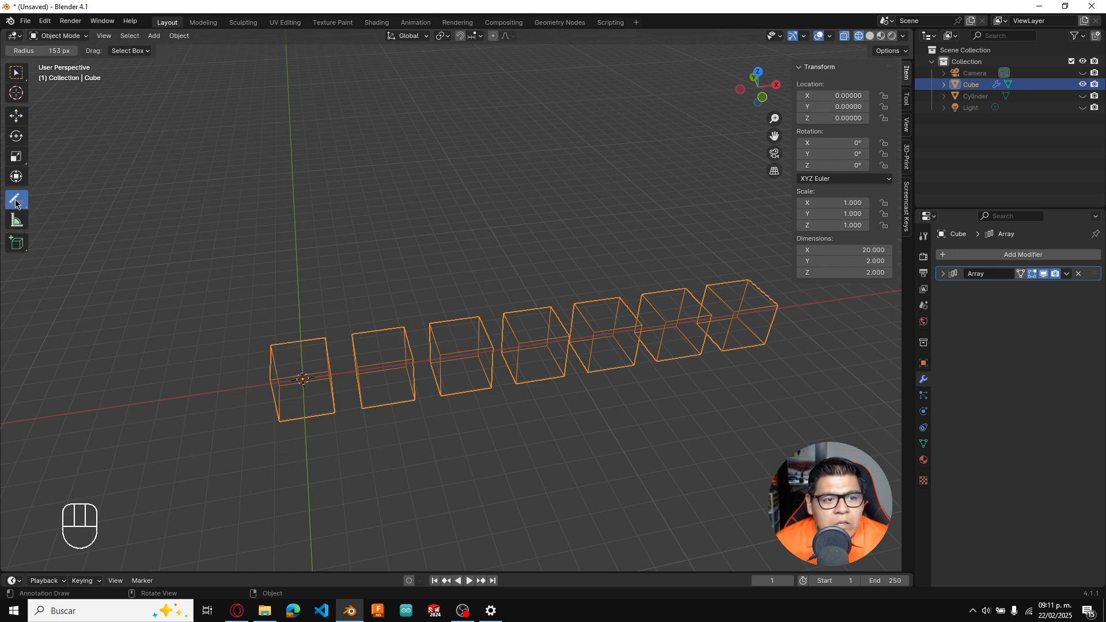
left_click_drag(17, 202, 72, 215)
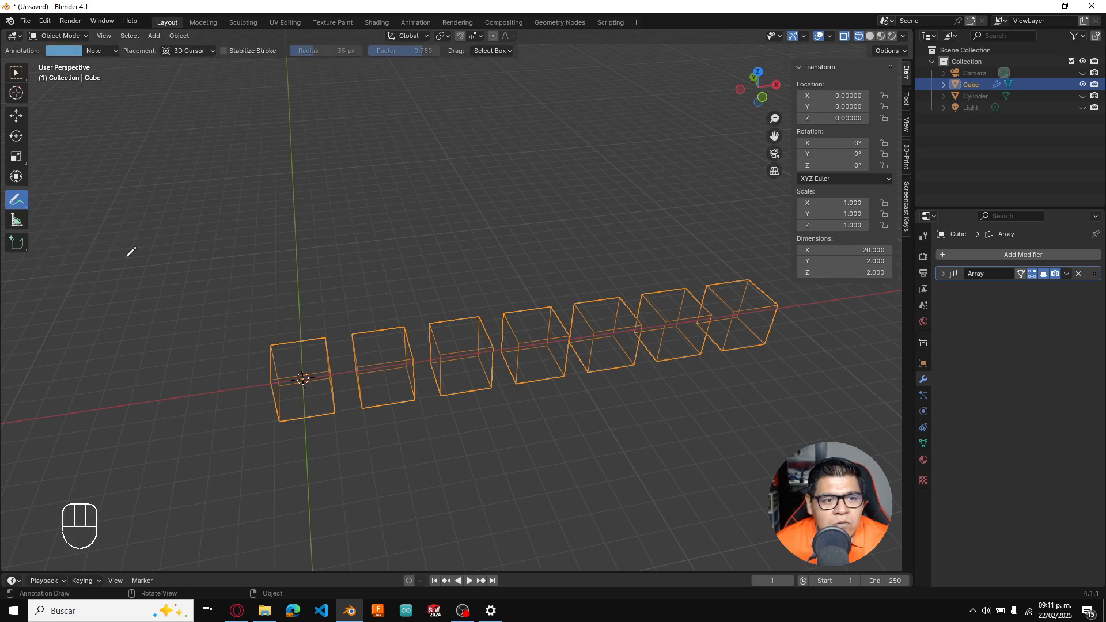
mouse_move(299, 473)
left_mouse_down()
mouse_move(568, 448)
mouse_move(553, 464)
left_mouse_up()
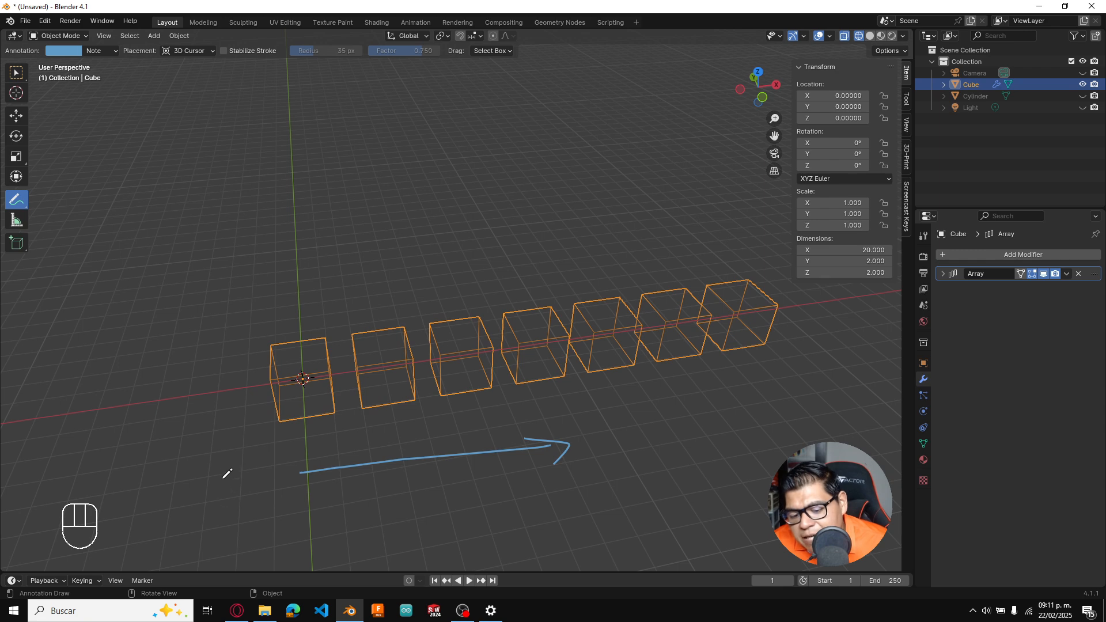
mouse_move(223, 491)
left_mouse_down()
mouse_move(207, 291)
mouse_move(201, 320)
left_mouse_up()
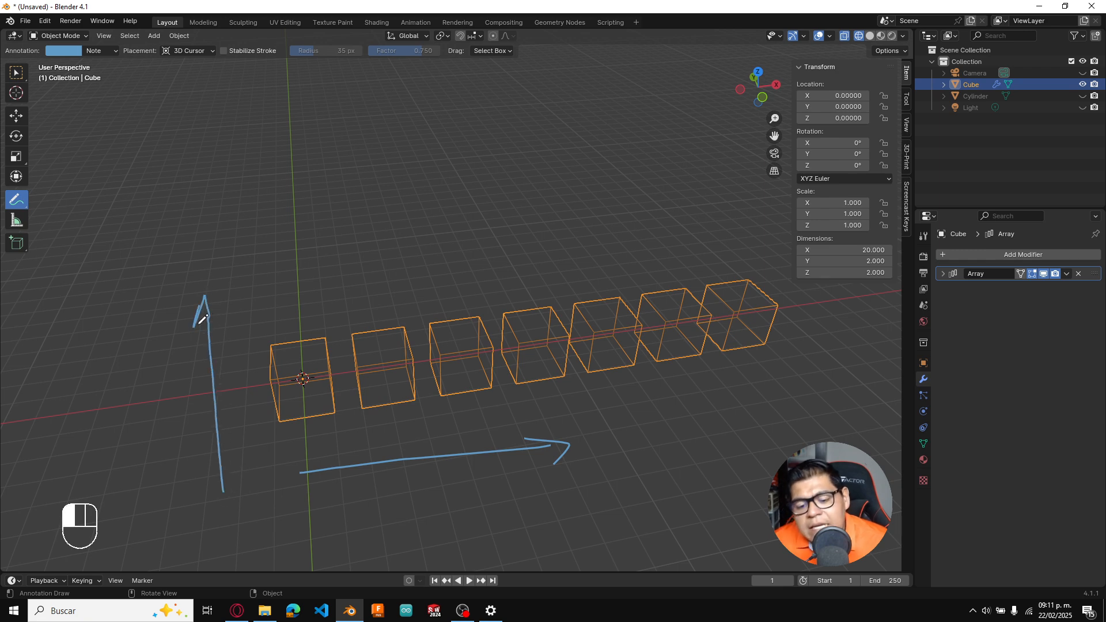
Isolate the cube array in local view with the whole row framed
key("Escape")
key("KP_Divide")
key("Escape")
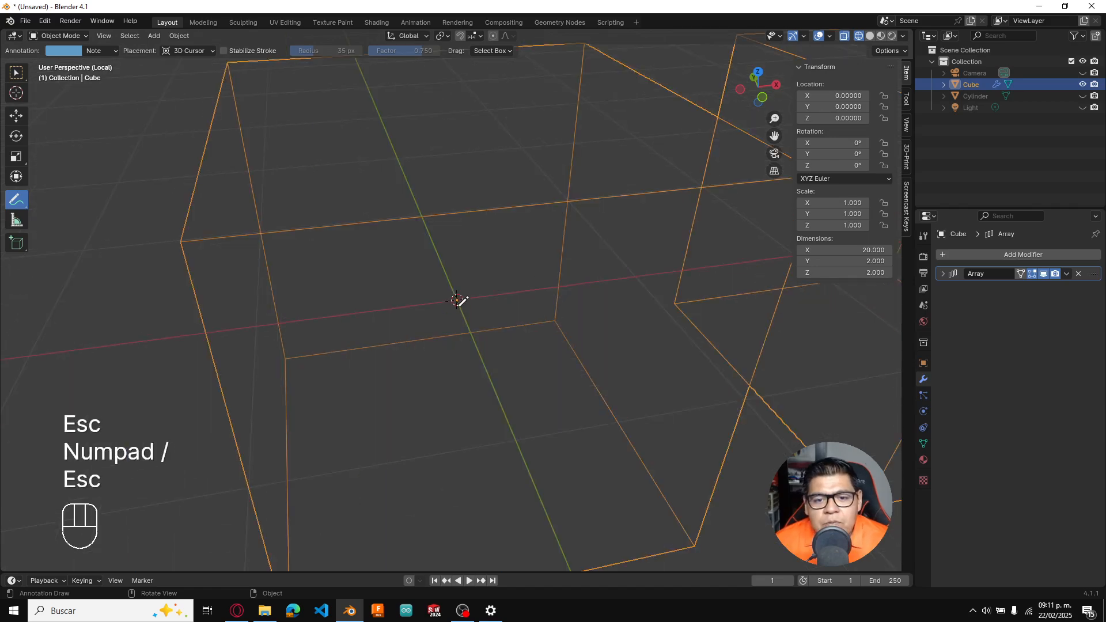
scroll(458, 301, "down", 10)
middle_click_drag(585, 353, 415, 372, "shift")
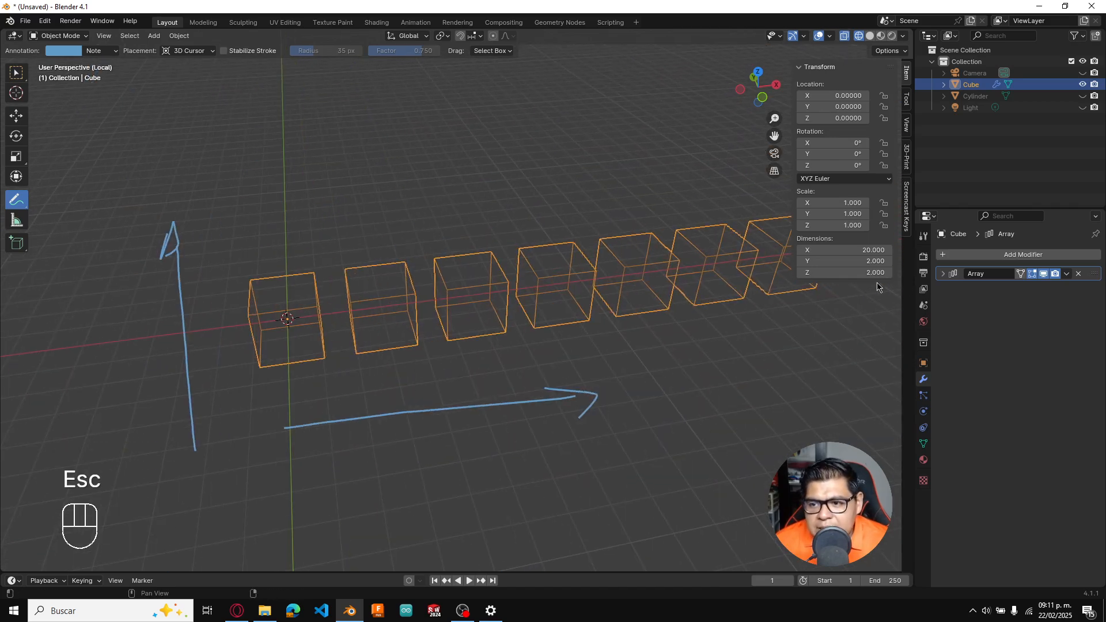
Try a relative offset Y factor of 1.5 on the existing array, and undo the change
left_click(943, 273)
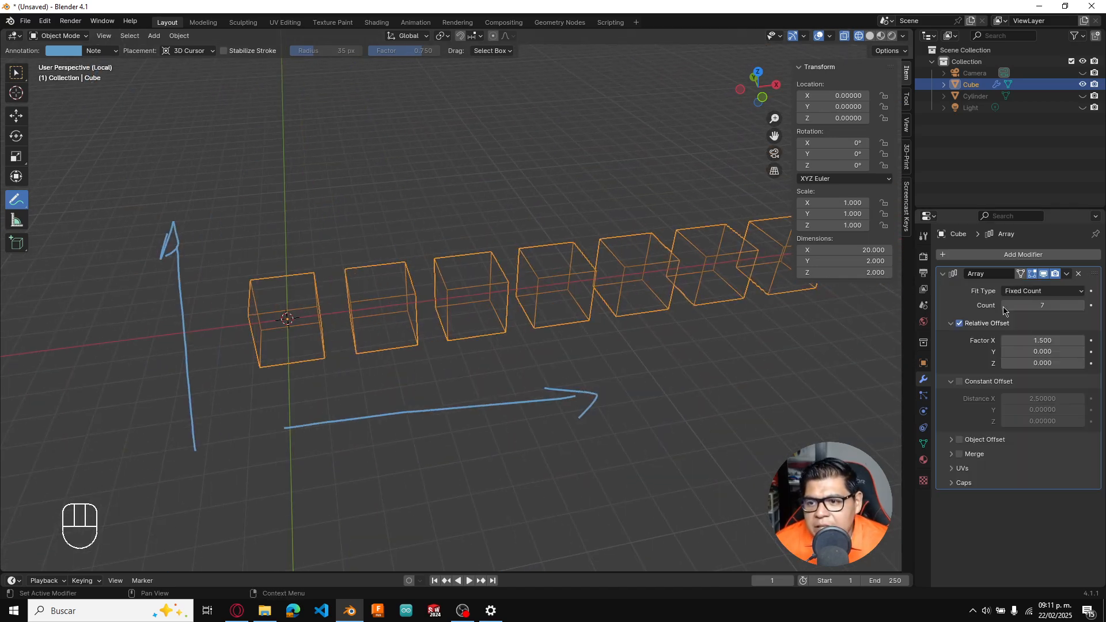
left_click(1032, 352)
type("1.5")
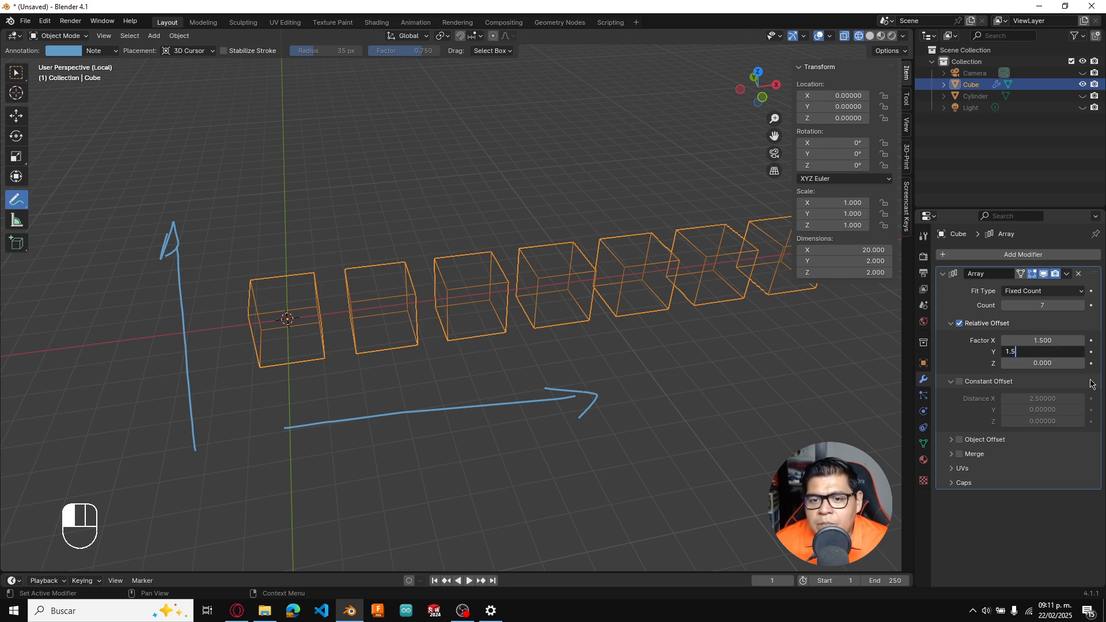
key("Return")
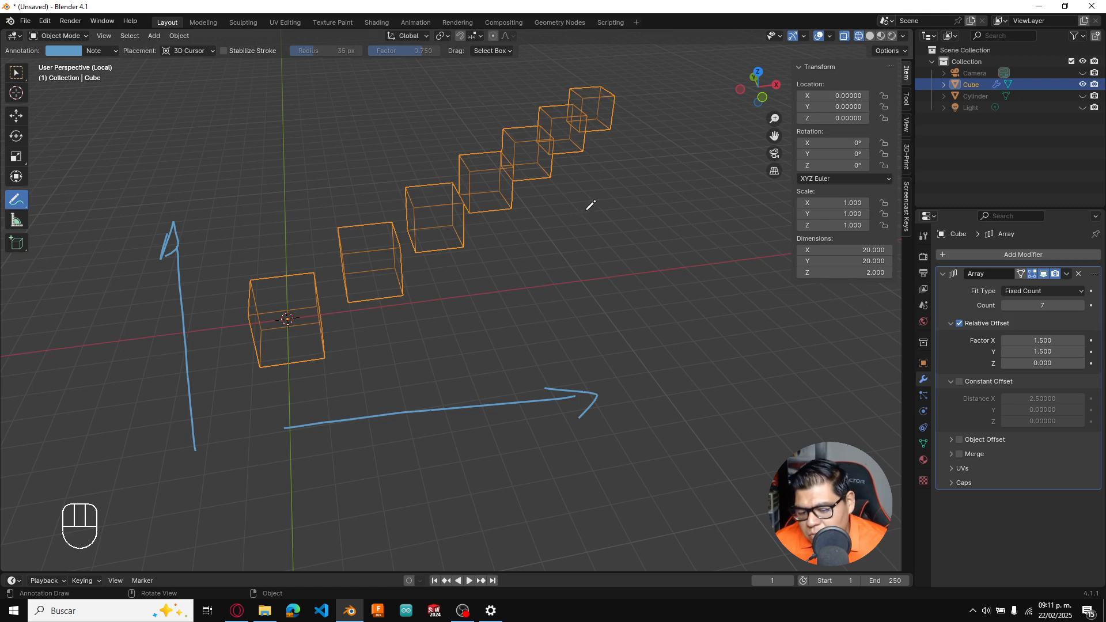
key("ctrl+z")
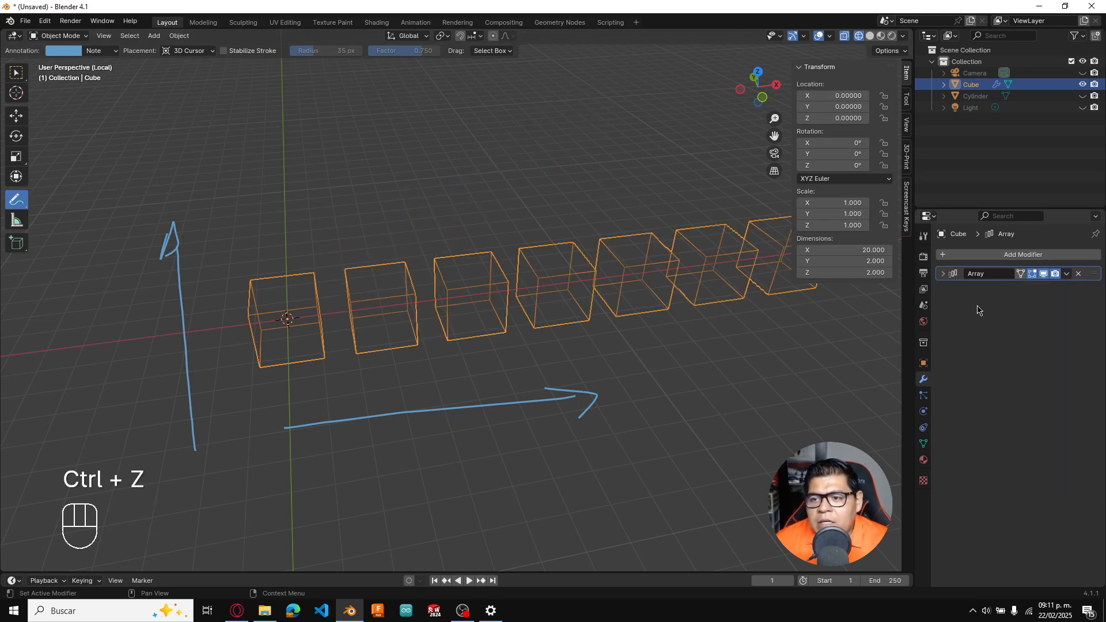
key("Escape")
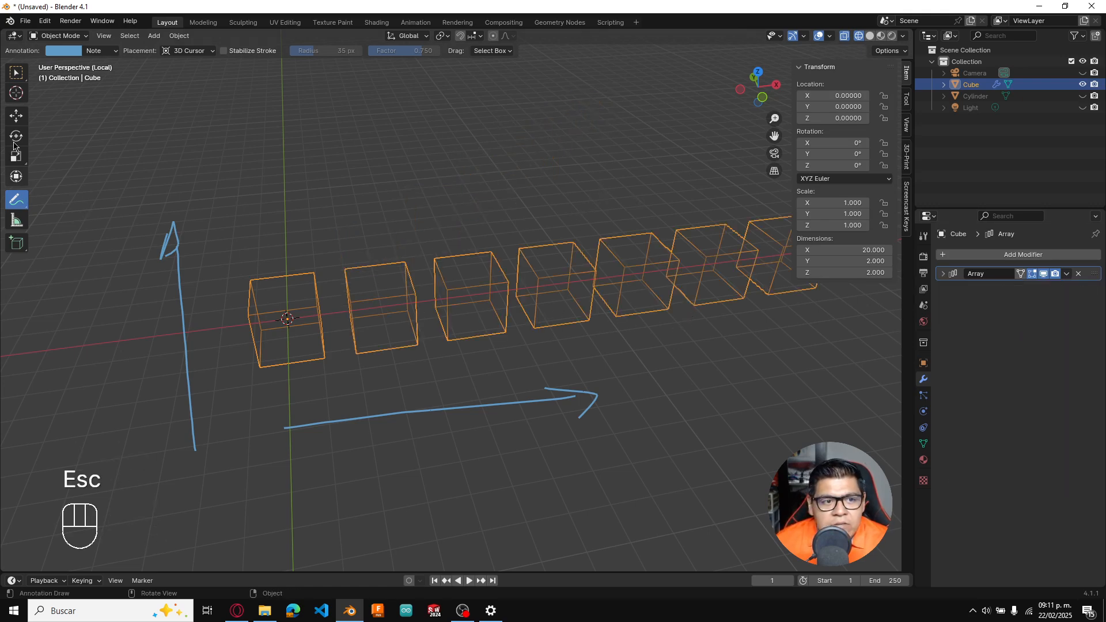
Switch to the Move tool and add a second Array modifier to the cube
left_click(17, 119)
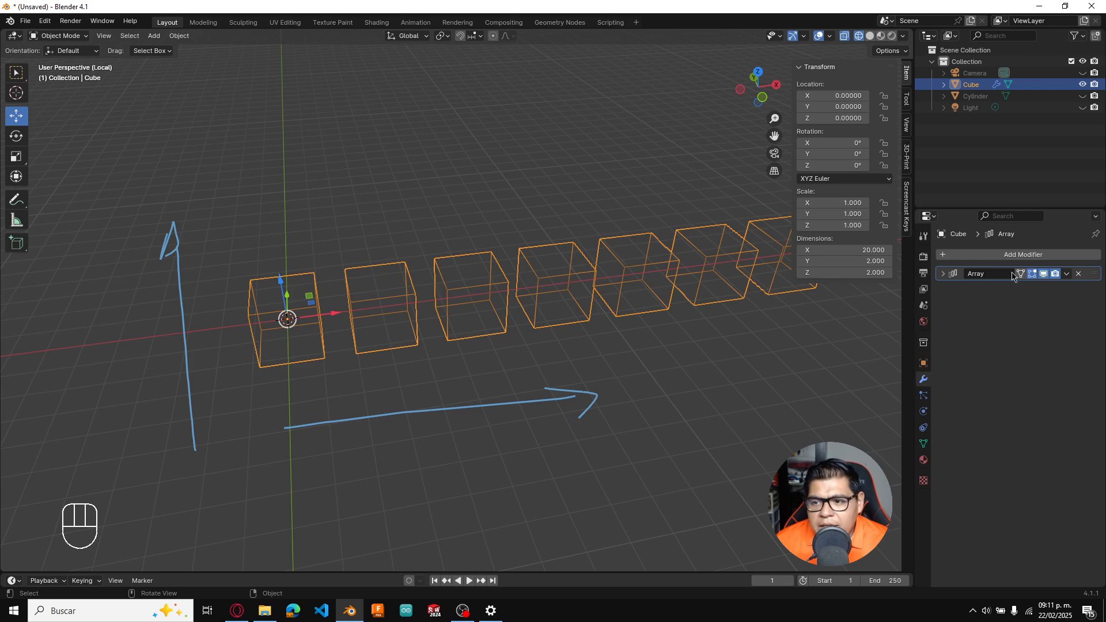
left_click(987, 255)
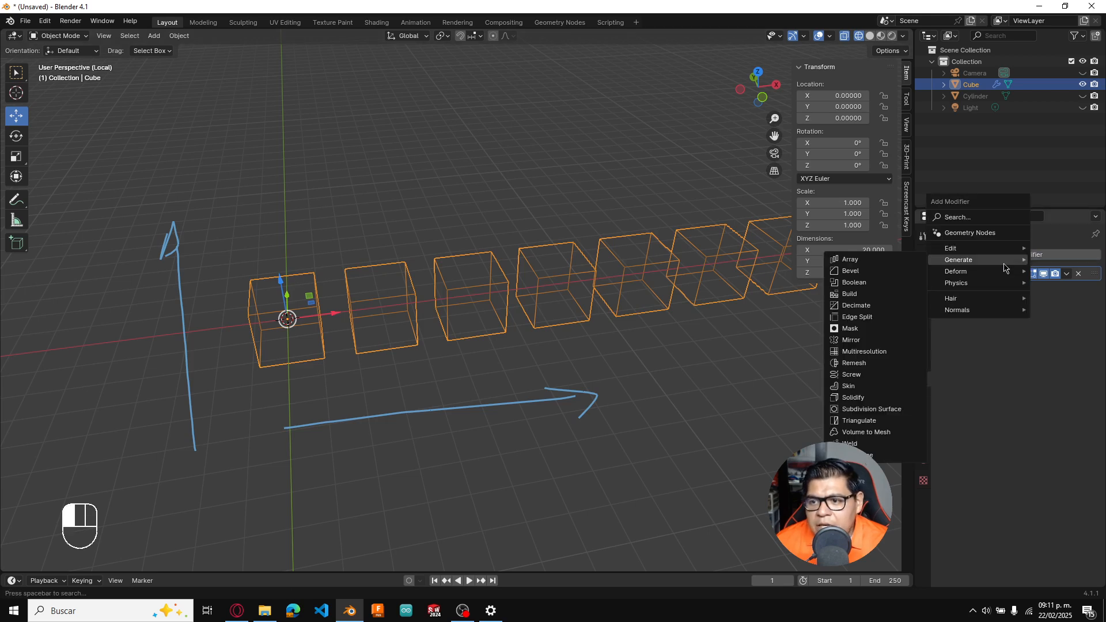
left_click(893, 261)
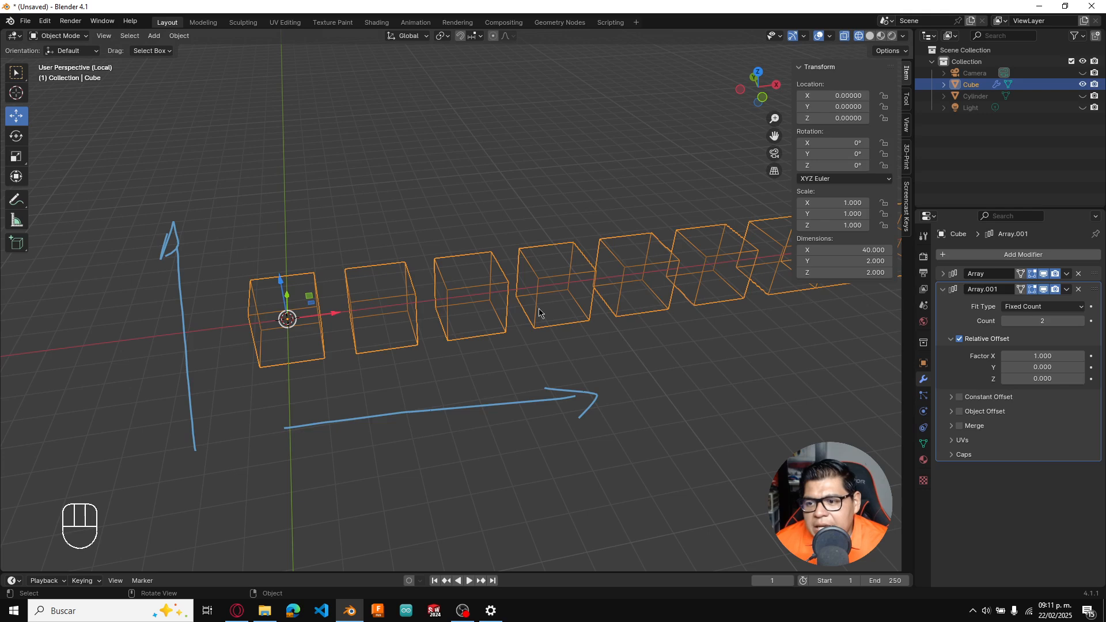
key("shift")
left_click(688, 323, "shift")
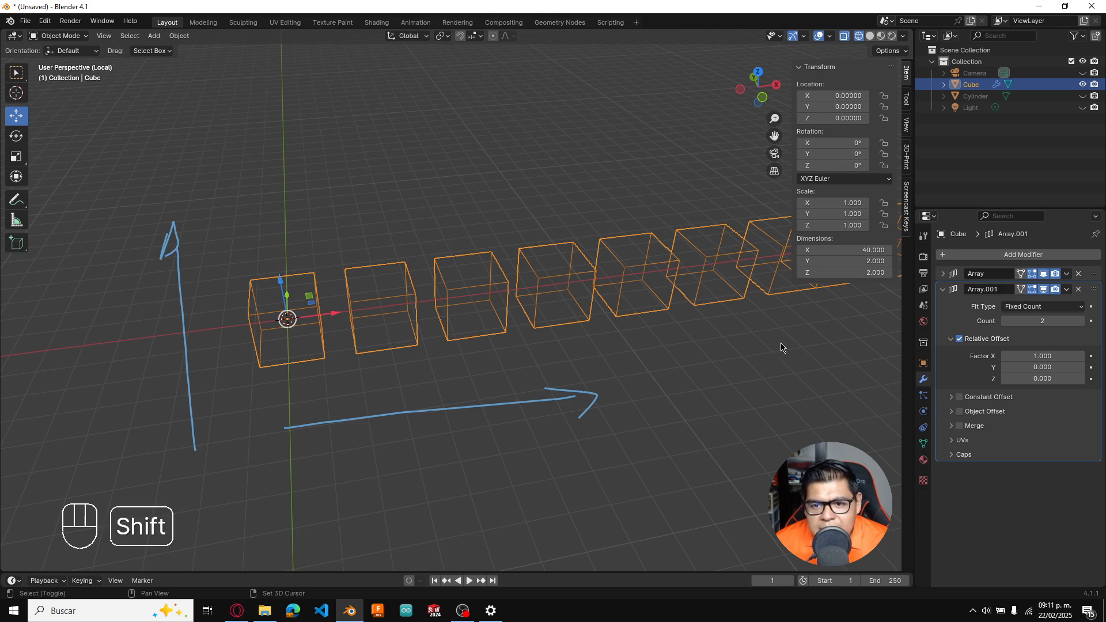
middle_click_drag(769, 357, 545, 358, "shift")
scroll(688, 370, "down", 5)
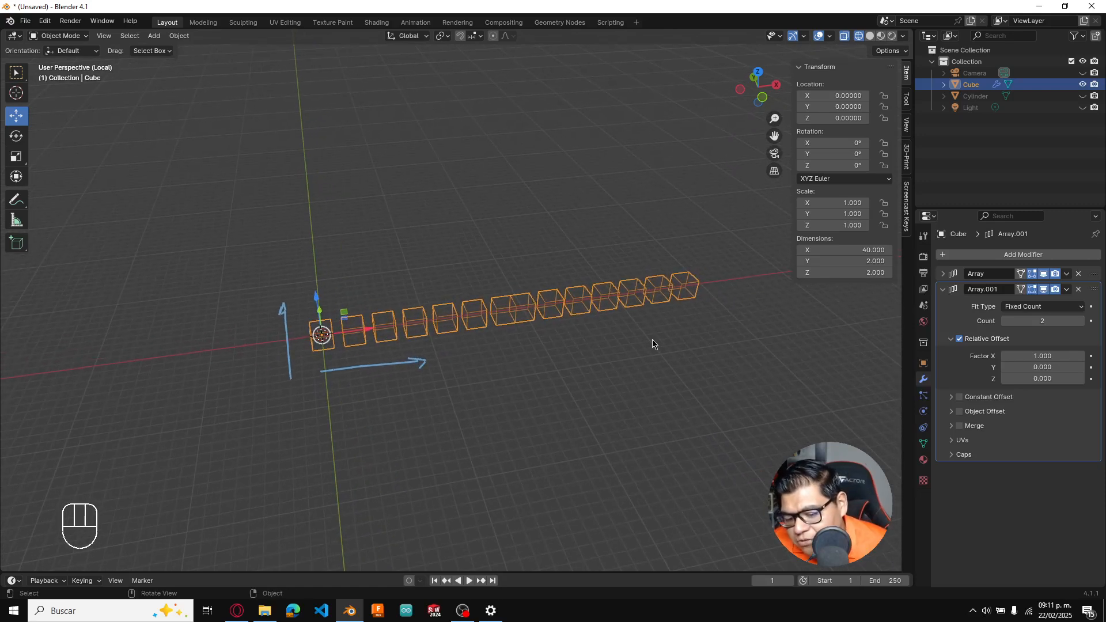
scroll(654, 341, "up", 5)
middle_click_drag(629, 349, 766, 351, "shift")
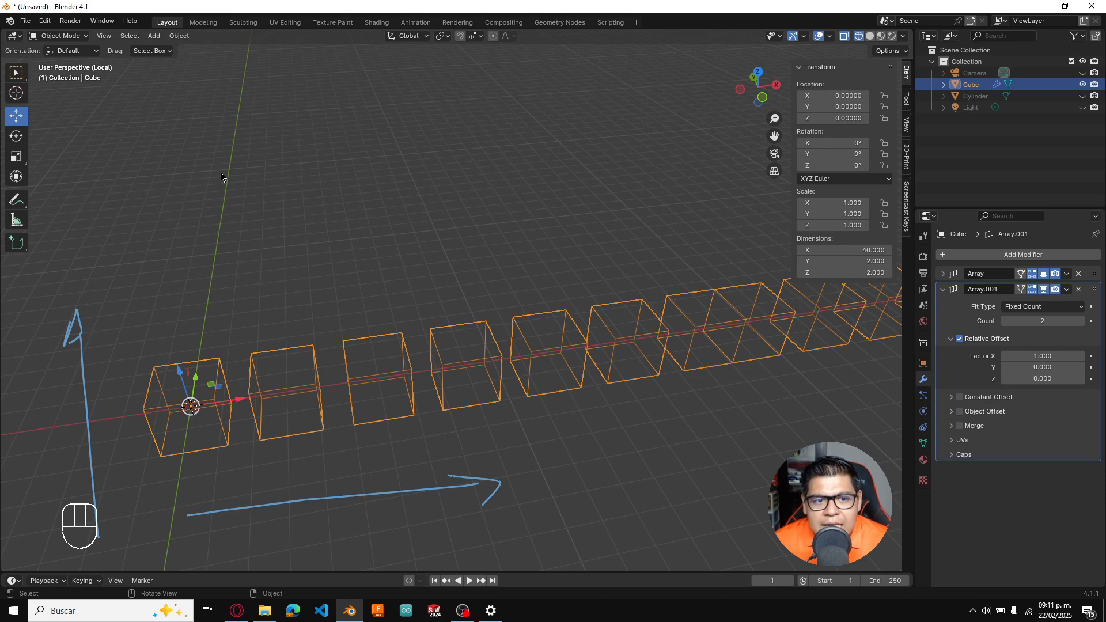
left_click(1035, 357)
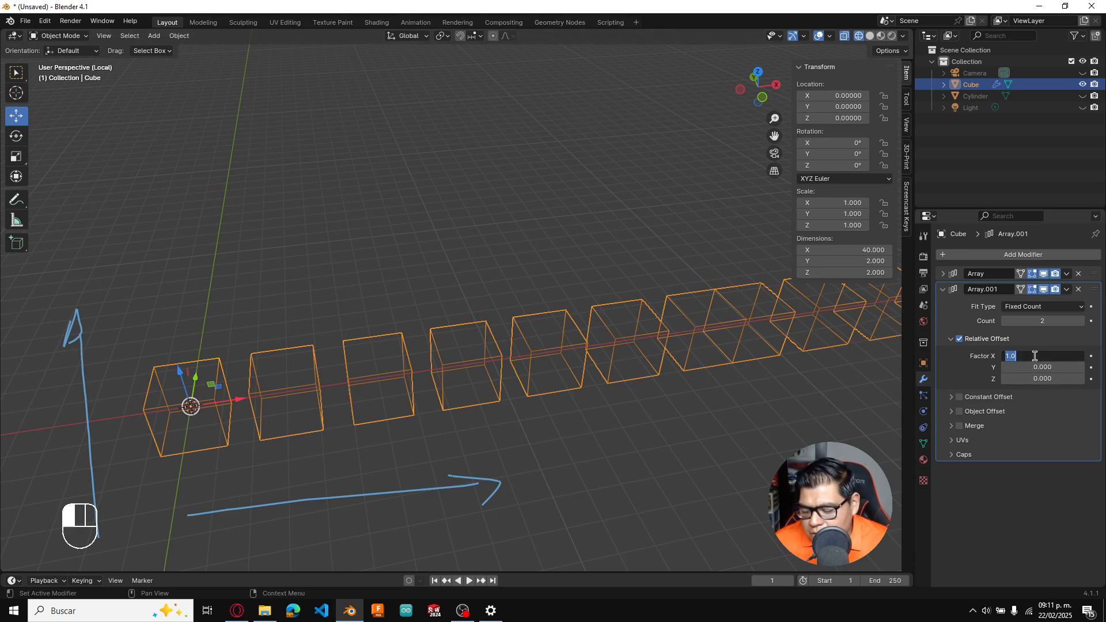
type("0")
key("Tab")
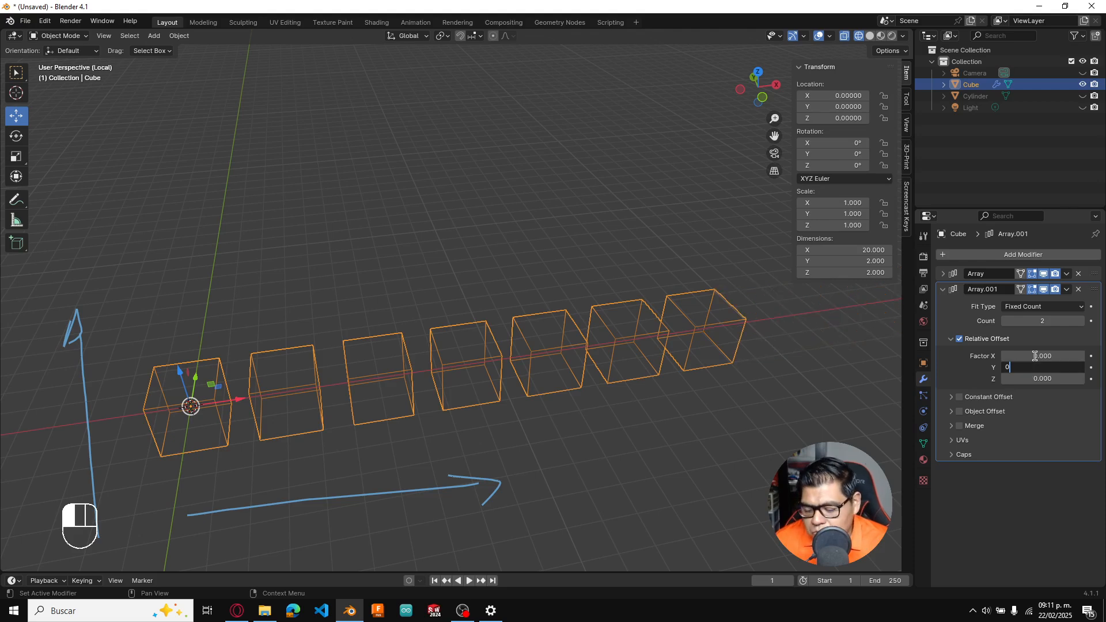
key("Return")
key("BackSpace")
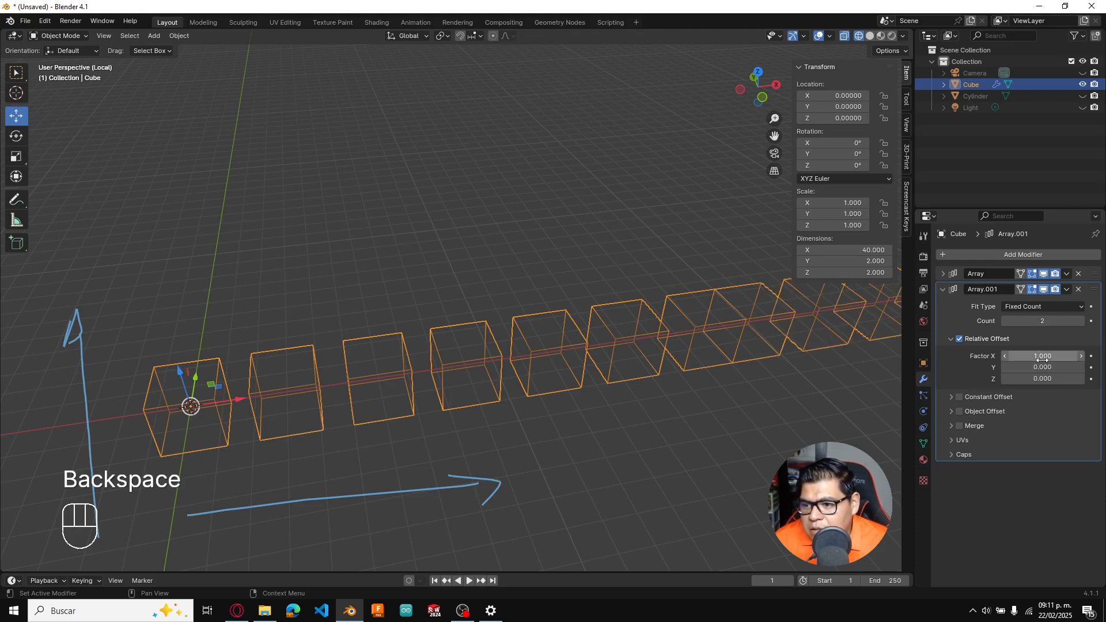
Set the second array's relative offset factors to X 0 and Y 1.5
left_click(1043, 356)
type("0")
key("Tab")
type("1")
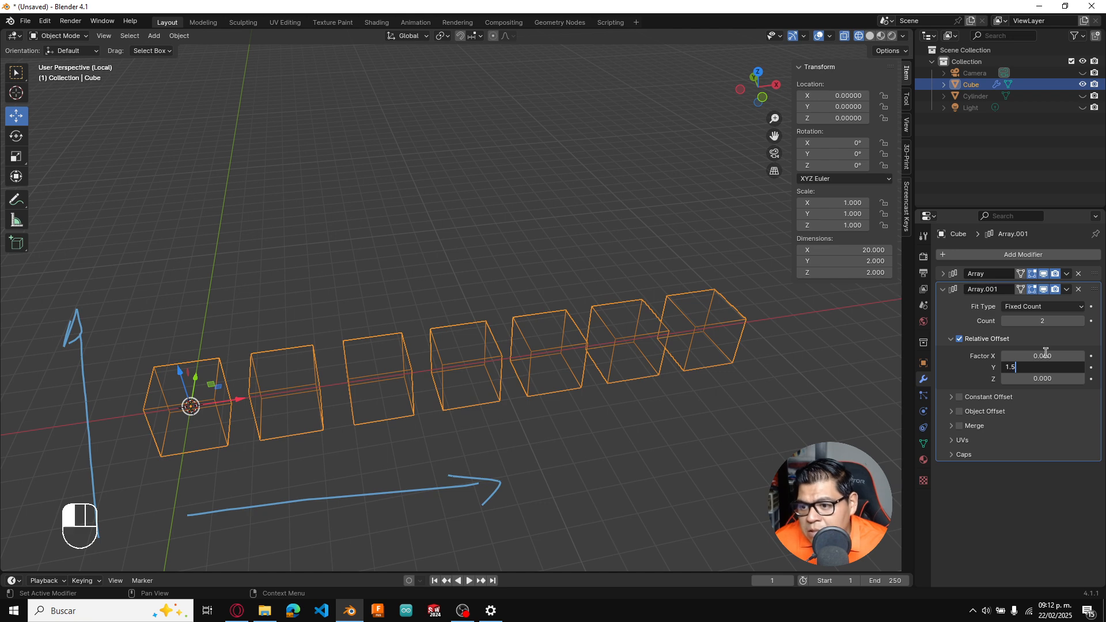
type(".5")
key("Return")
Raise the second array's count to 7 to build a 7 by 7 grid of cubes
middle_click_drag(547, 357, 578, 334)
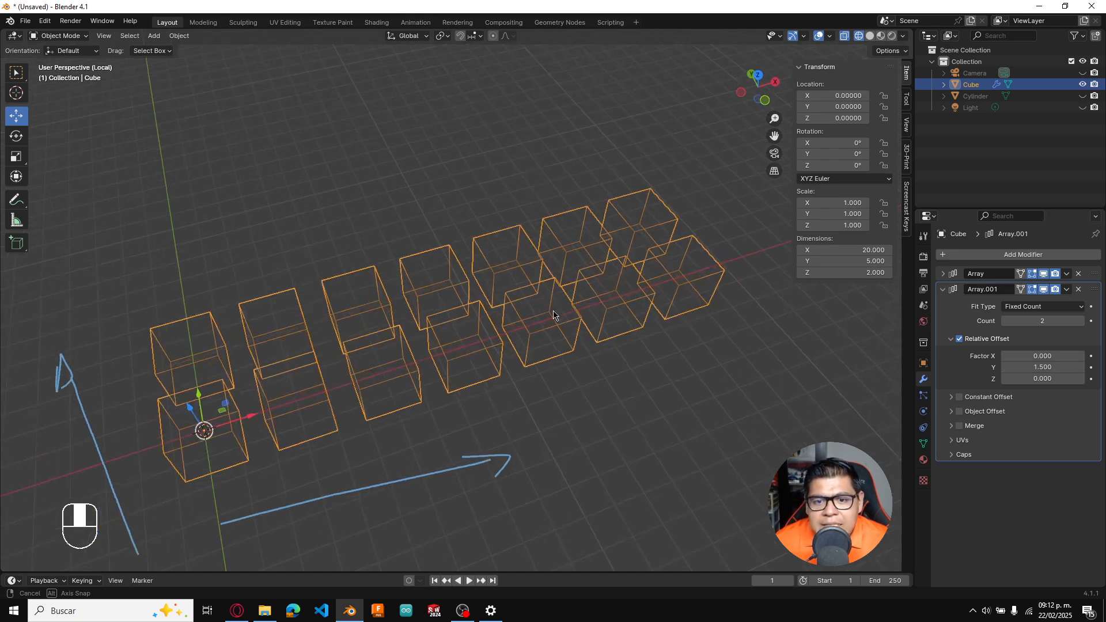
middle_click_drag(686, 345, 729, 358, "shift")
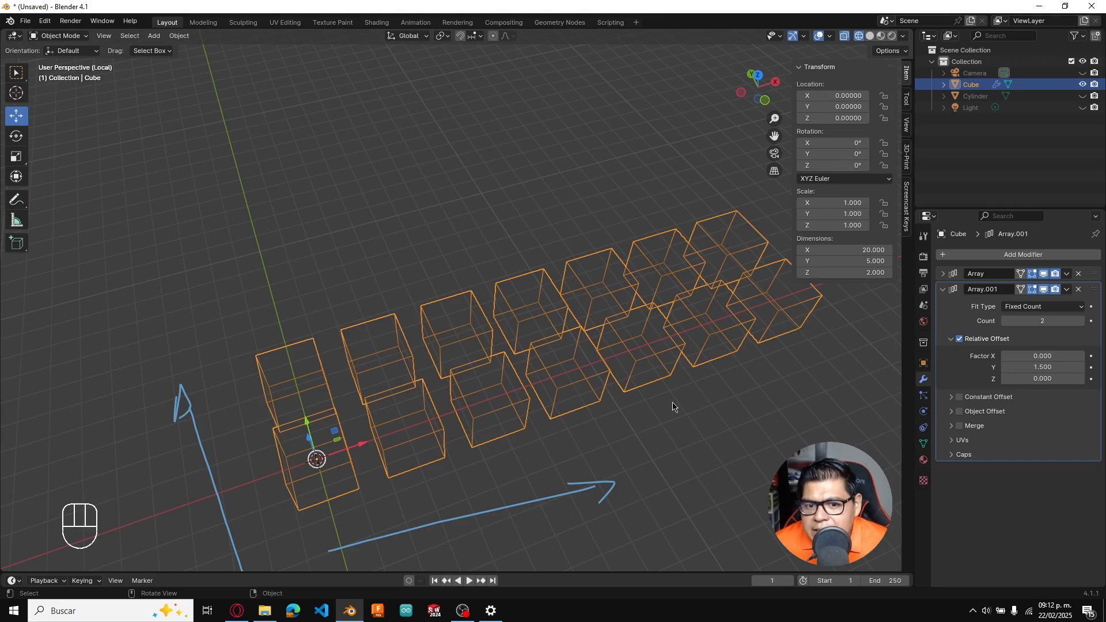
left_click_drag(1037, 321, 1086, 321)
middle_click_drag(438, 323, 416, 355)
Switch the viewport from wireframe to solid shading and inspect the grid of cubes from another angle
key("shift")
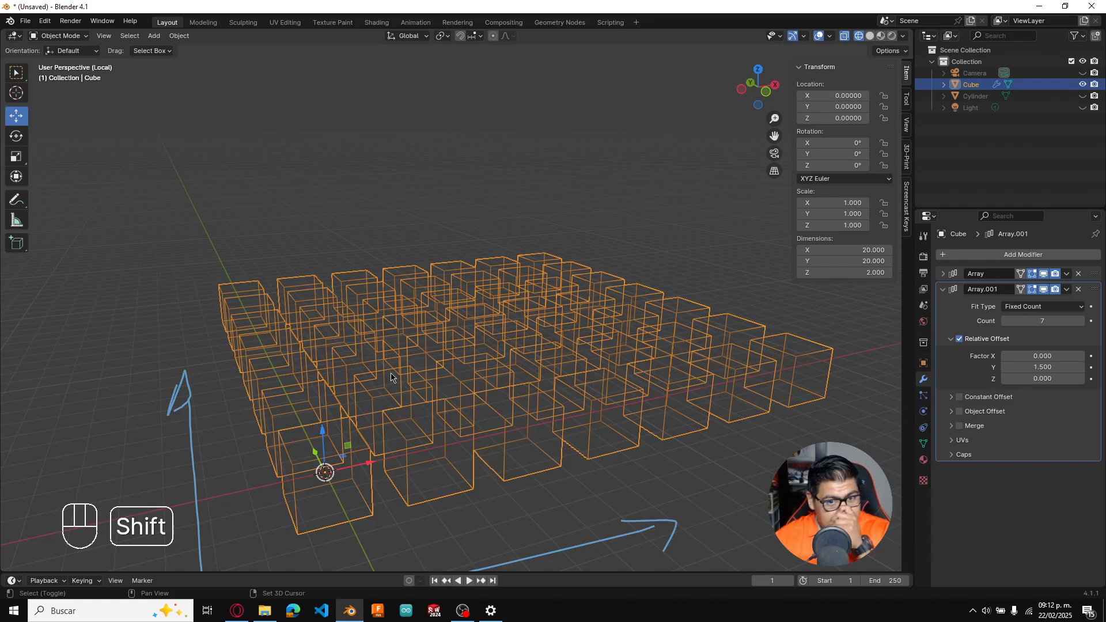
key("shift+z")
mouse_move(553, 383)
middle_mouse_down()
mouse_move(632, 415)
mouse_move(737, 417)
mouse_move(460, 375)
mouse_move(578, 433)
mouse_move(536, 395)
mouse_move(501, 388)
mouse_move(596, 416)
middle_mouse_up()
key("shift")
key("shift")
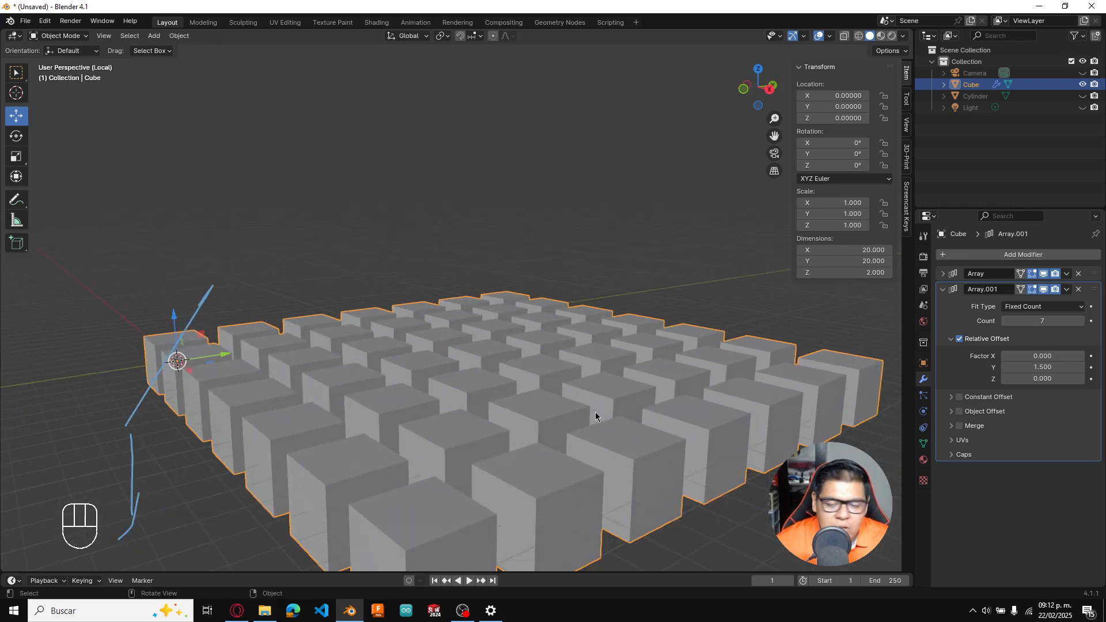